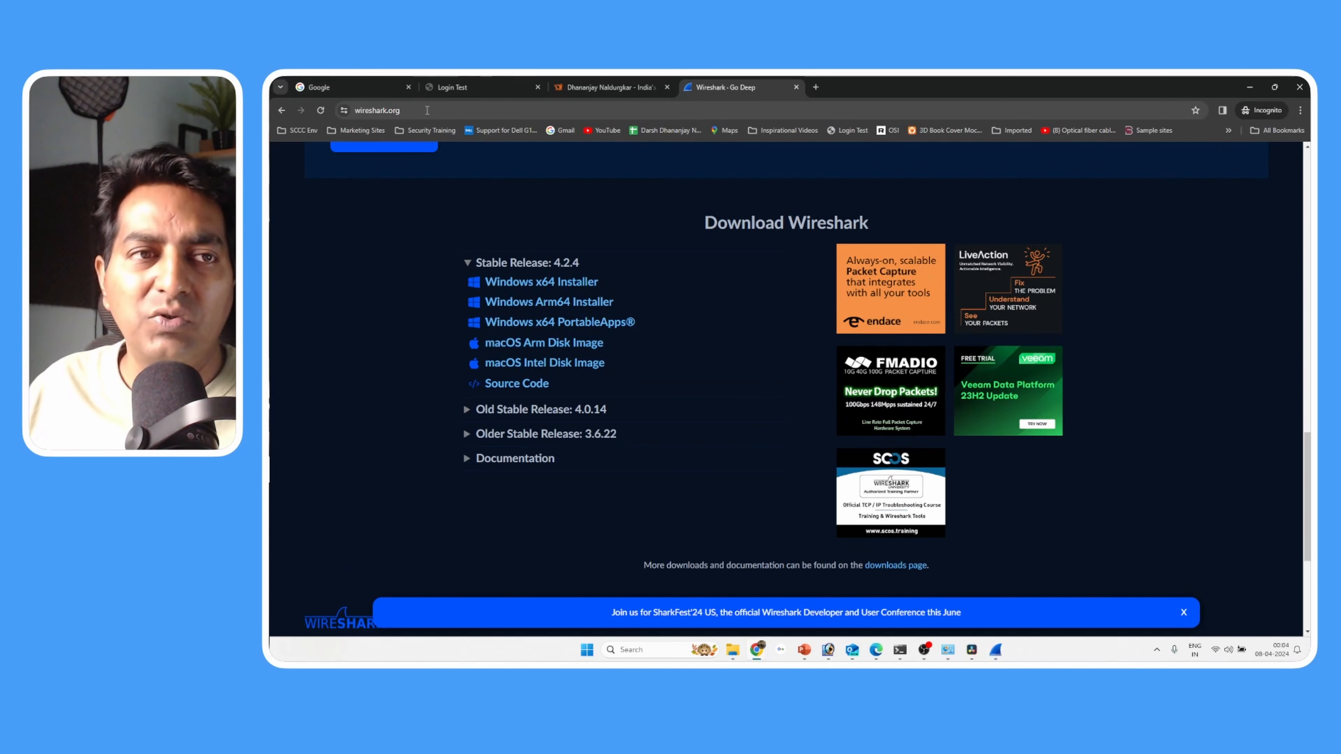
- Look over the wireshark.org home page, from its web address down to the Download Wireshark section with the installers
{"action": "left_click", "coordinate": [334, 159]}
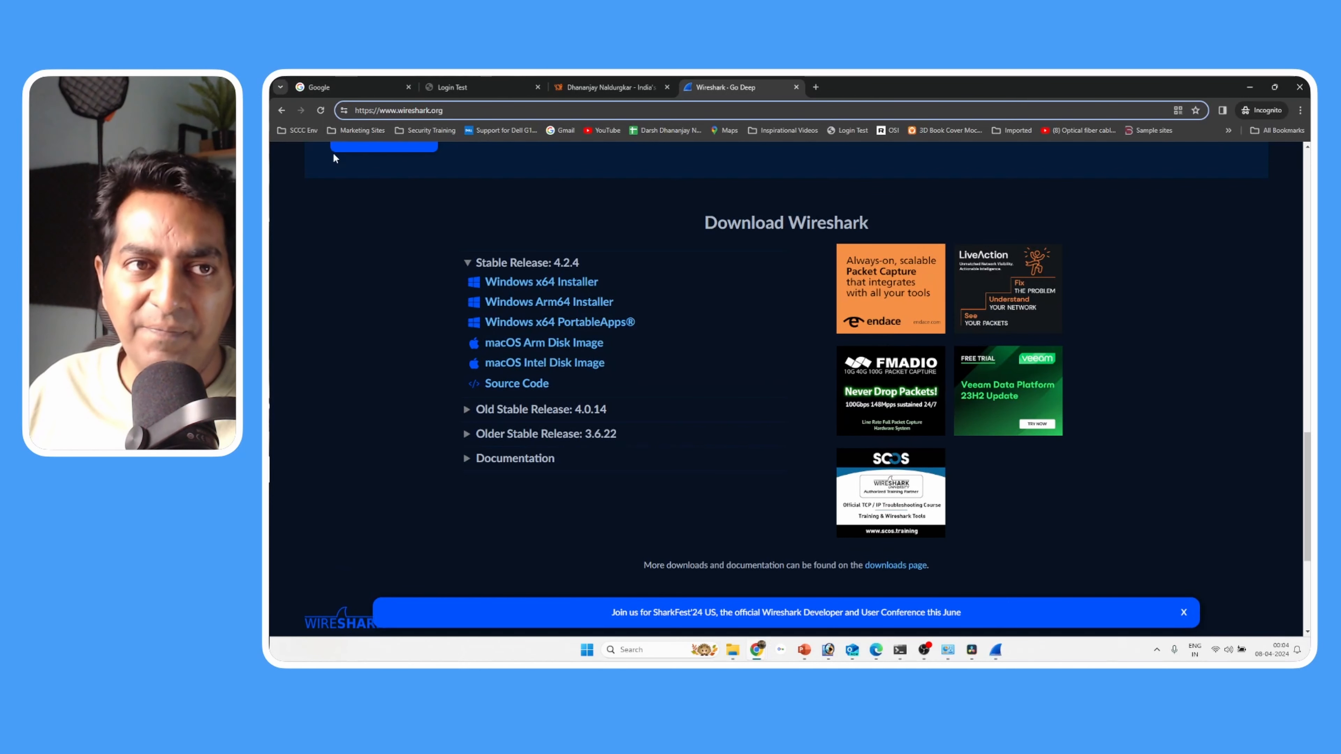
{"action": "left_click_drag", "start_coordinate": [379, 110], "coordinate": [488, 108]}
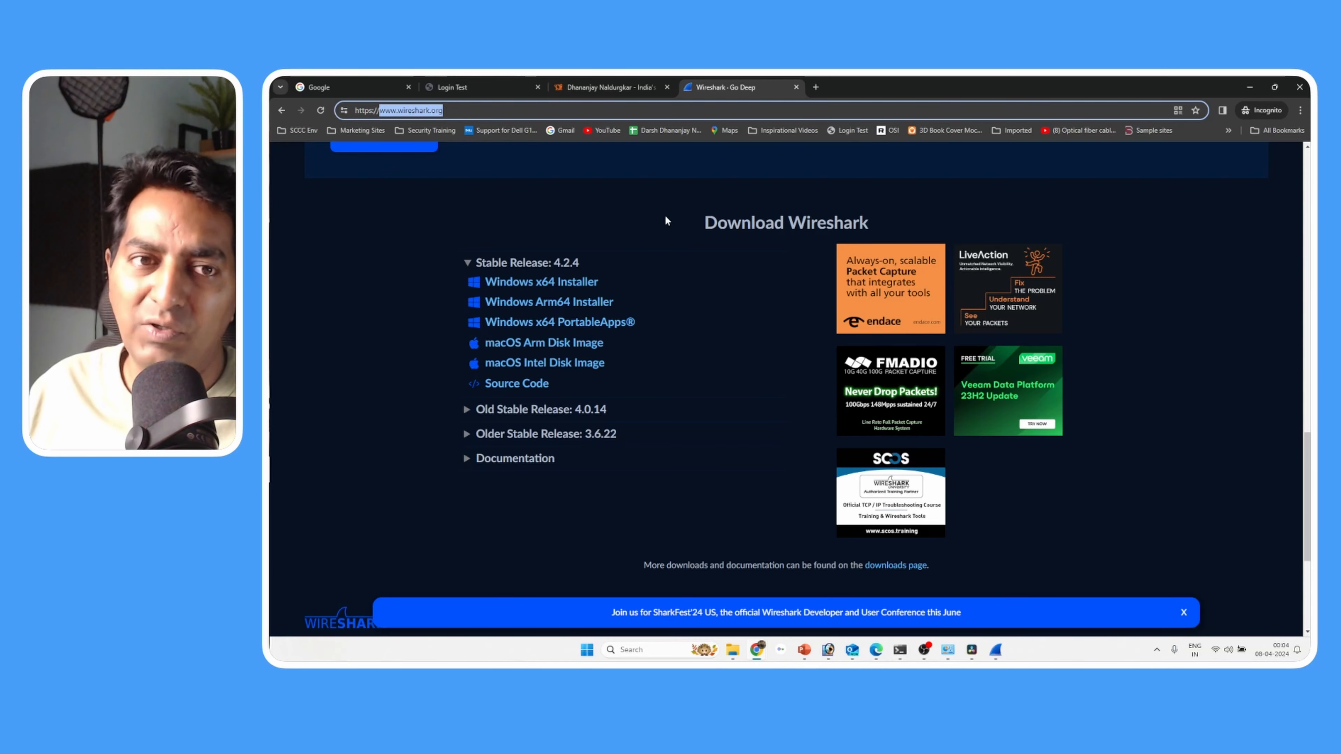
{"action": "scroll", "coordinate": [665, 215], "scroll_direction": "up", "scroll_amount": 10}
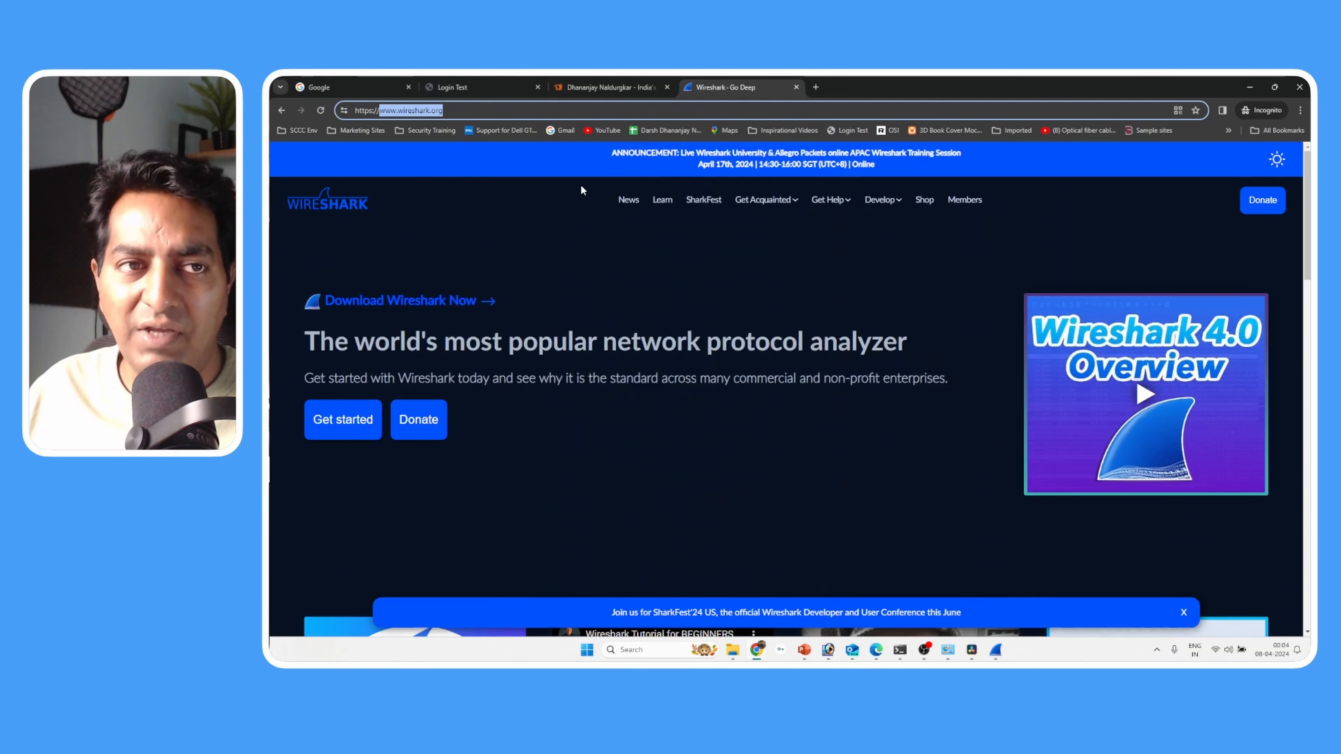
{"action": "left_click", "coordinate": [493, 227]}
{"action": "scroll", "coordinate": [681, 290], "scroll_direction": "down", "scroll_amount": 10}
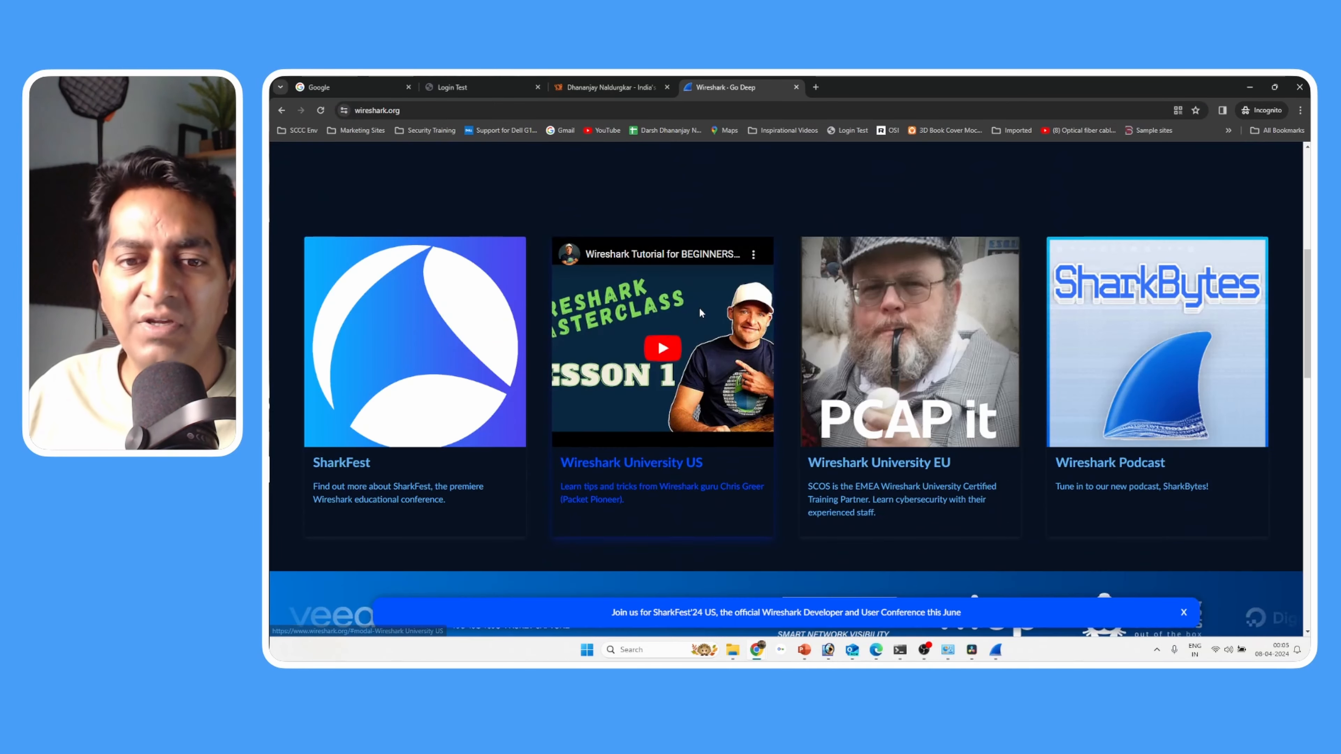
{"action": "scroll", "coordinate": [699, 312], "scroll_direction": "down", "scroll_amount": 5}
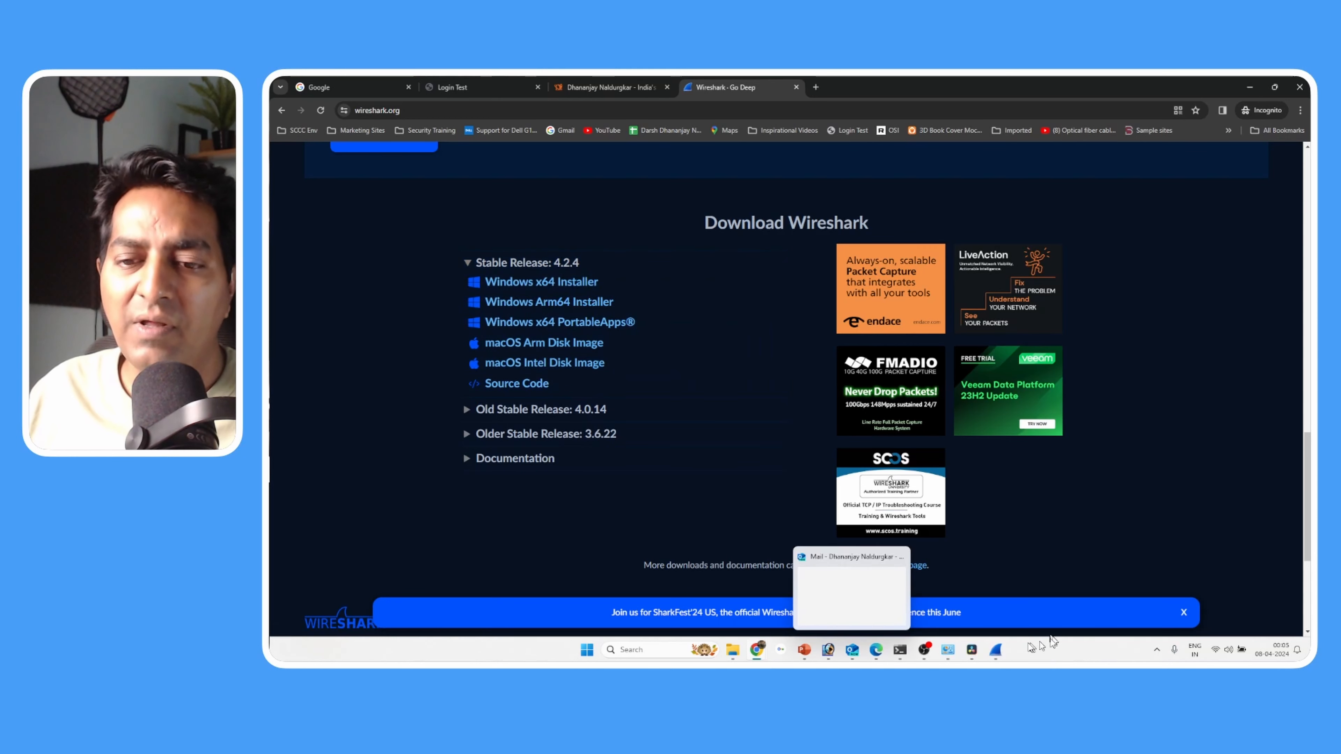
- Switch to Wireshark and look through the list of available capture interfaces
{"action": "left_click", "coordinate": [994, 650]}
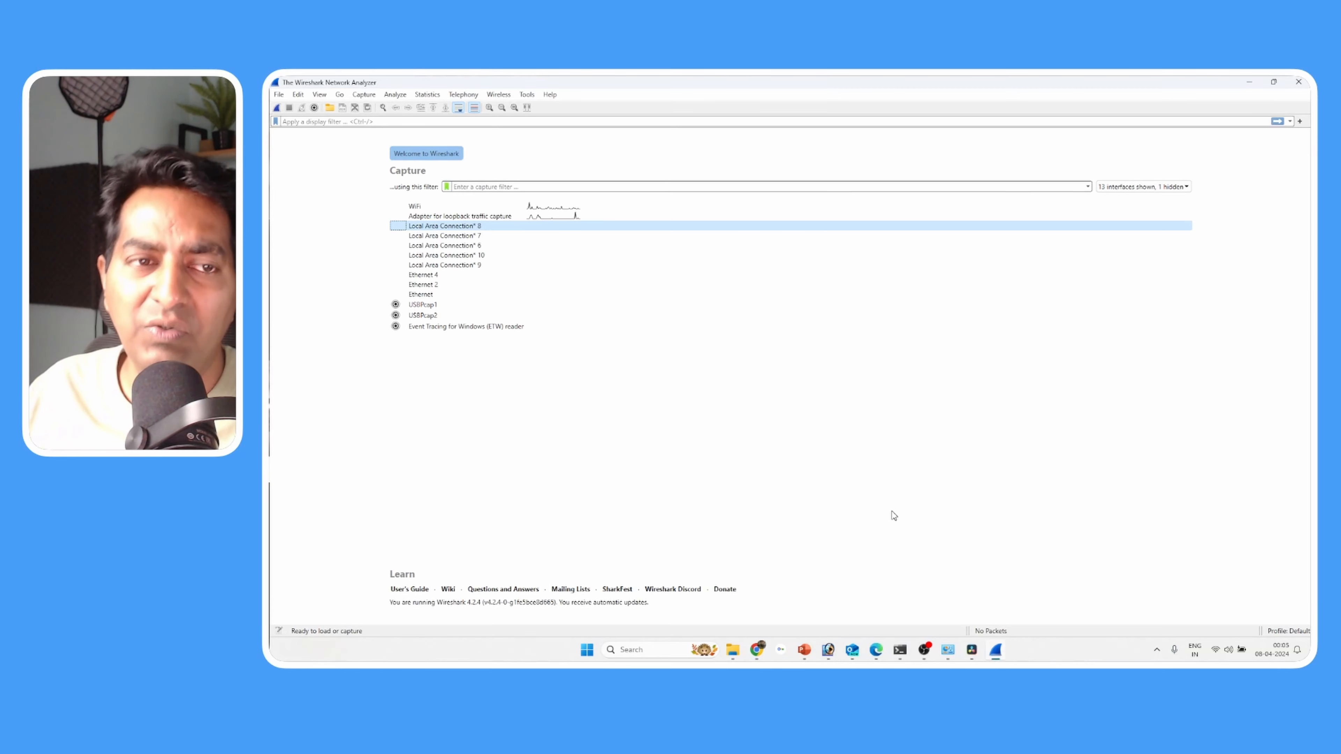
{"action": "left_click", "coordinate": [448, 216]}
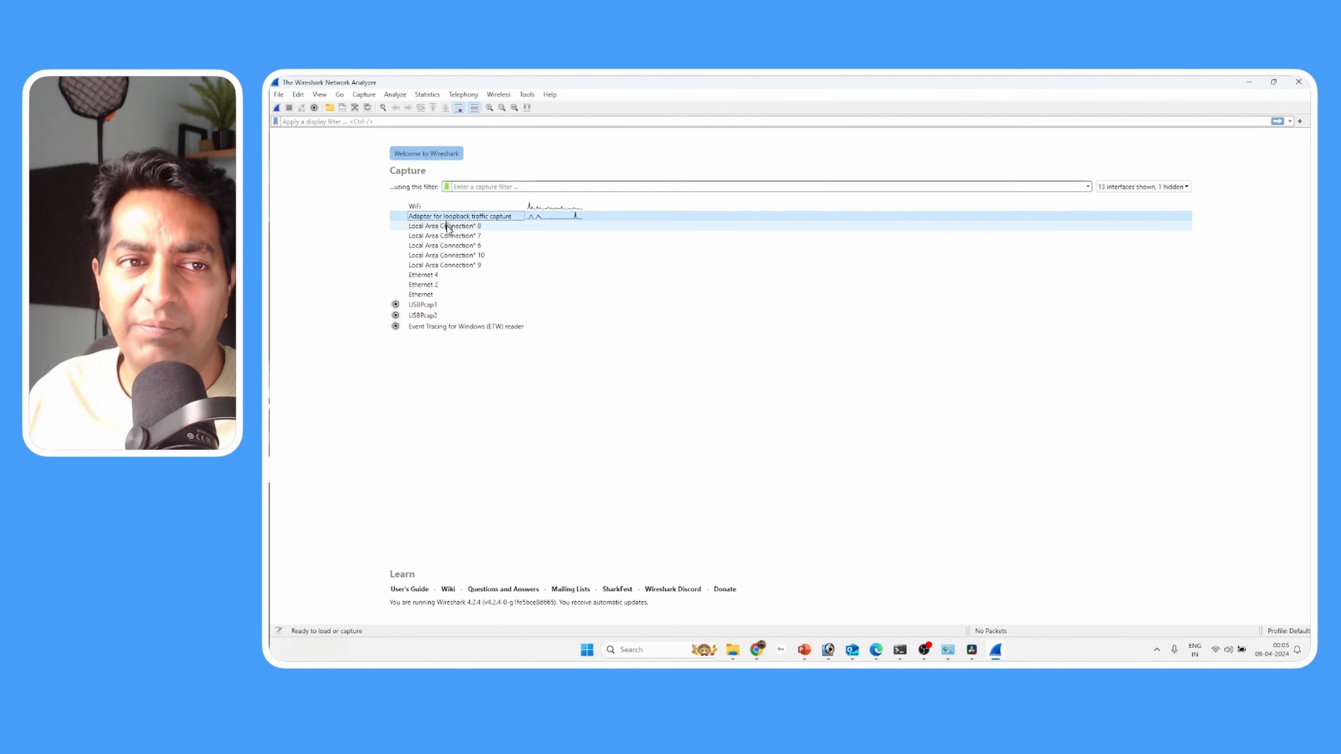
{"action": "left_click", "coordinate": [471, 265]}
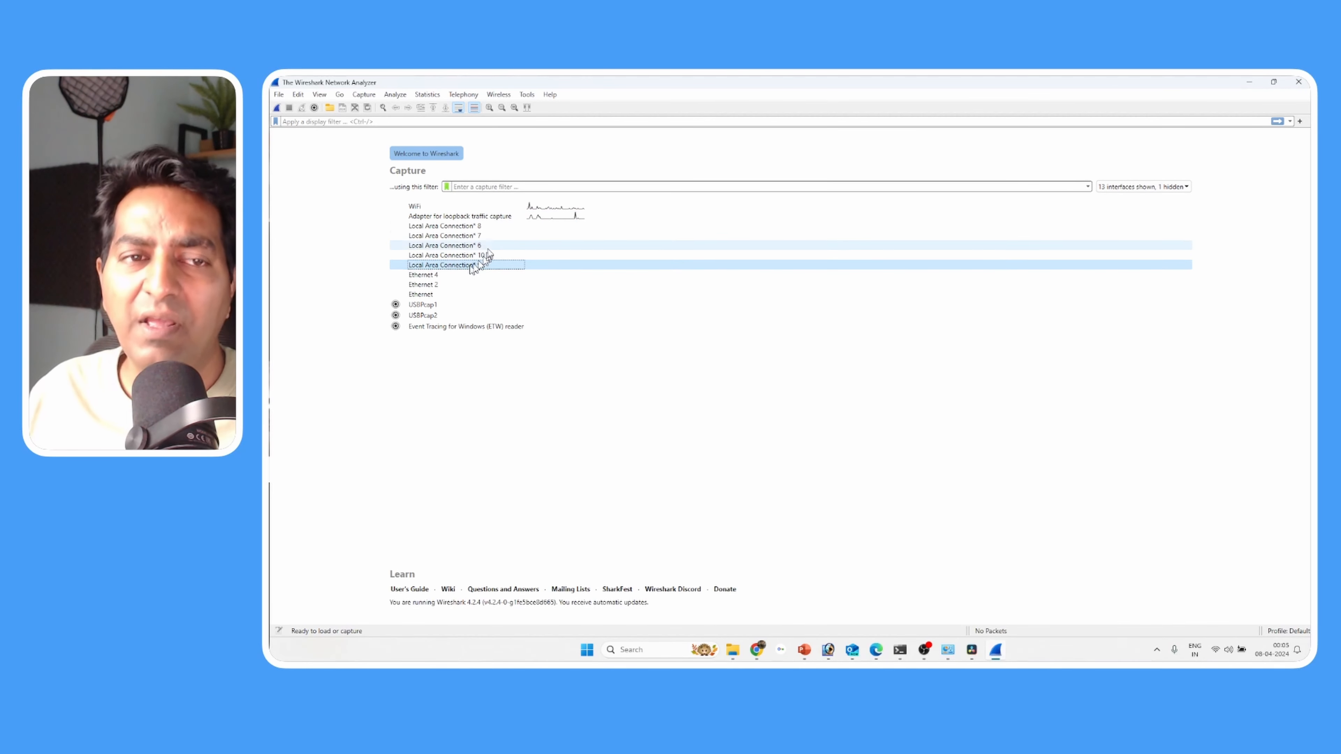
{"action": "left_click", "coordinate": [786, 430]}
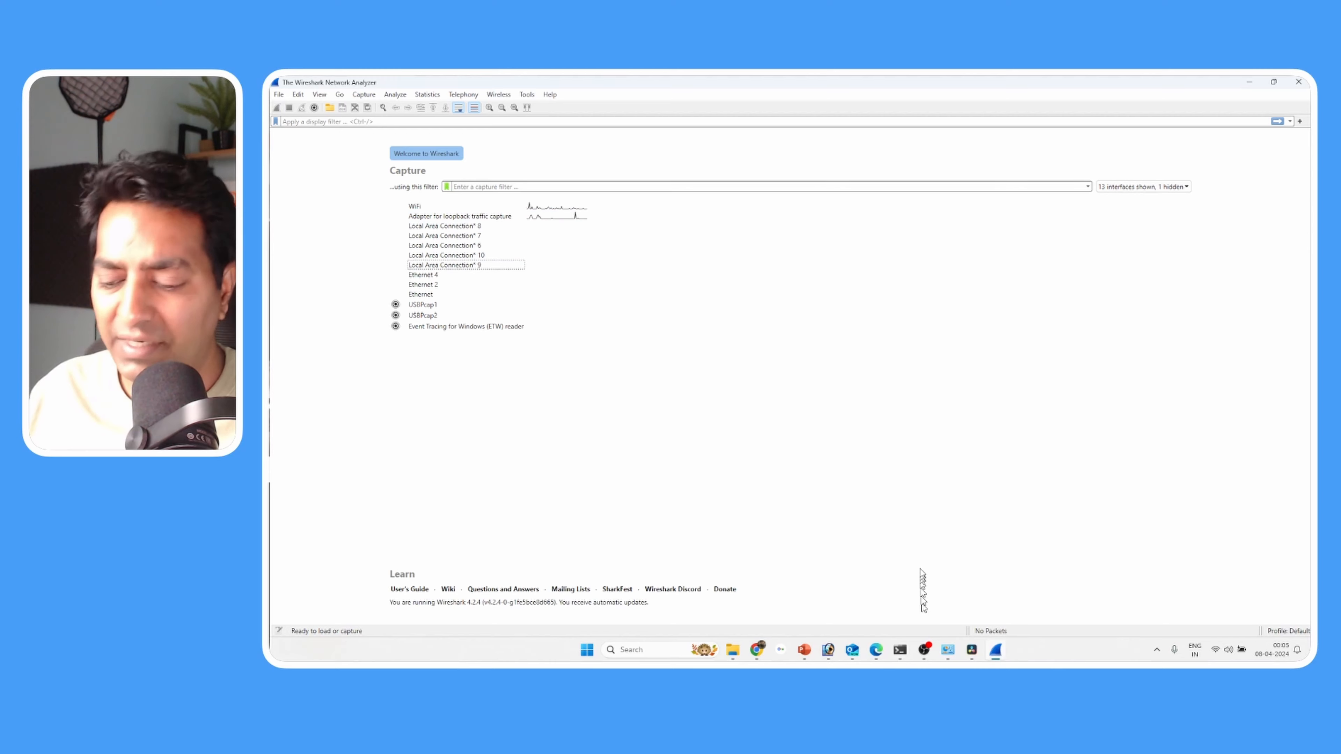
- Open the Windows Network Connections window with ncpa.cpl, move it beside Wireshark's interface list and select the WiFi adapter
{"action": "key", "text": "super+r"}
{"action": "type", "text": "ncpa.cpl"}
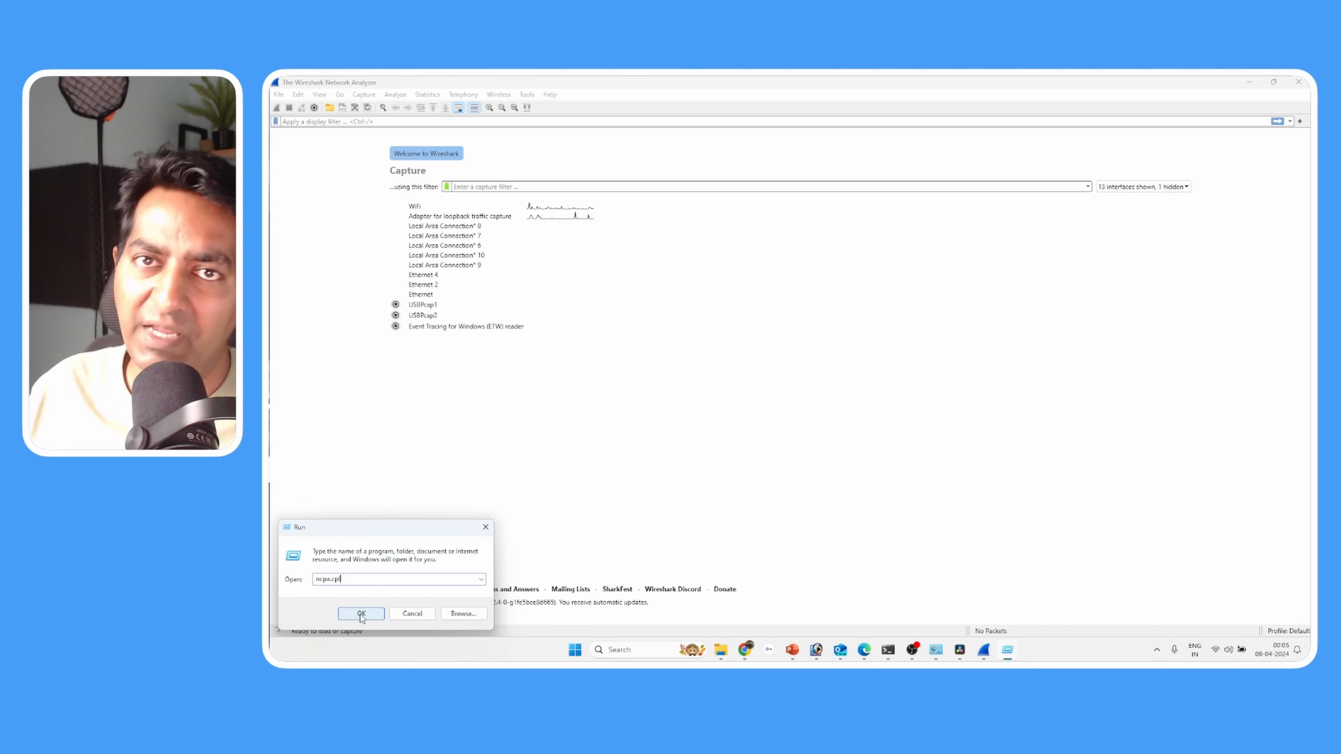
{"action": "left_click", "coordinate": [361, 614]}
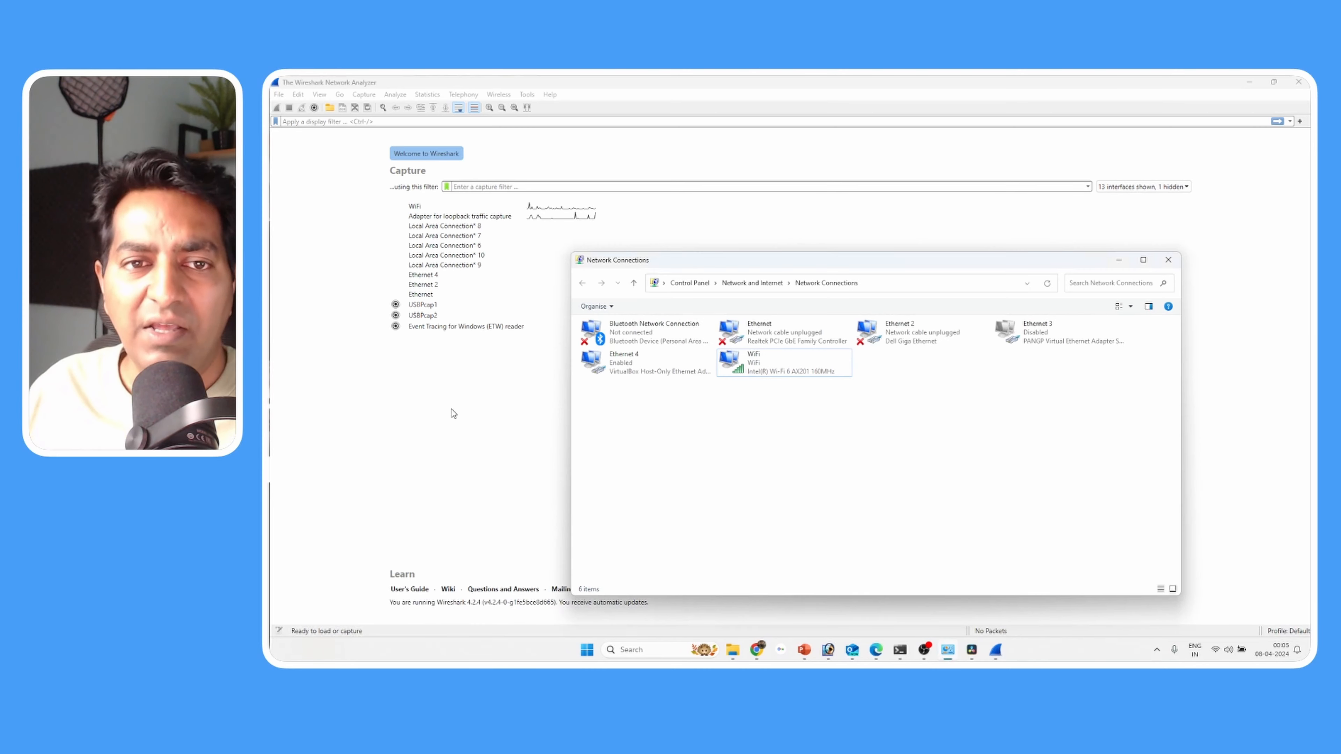
{"action": "left_click_drag", "start_coordinate": [759, 260], "coordinate": [732, 184]}
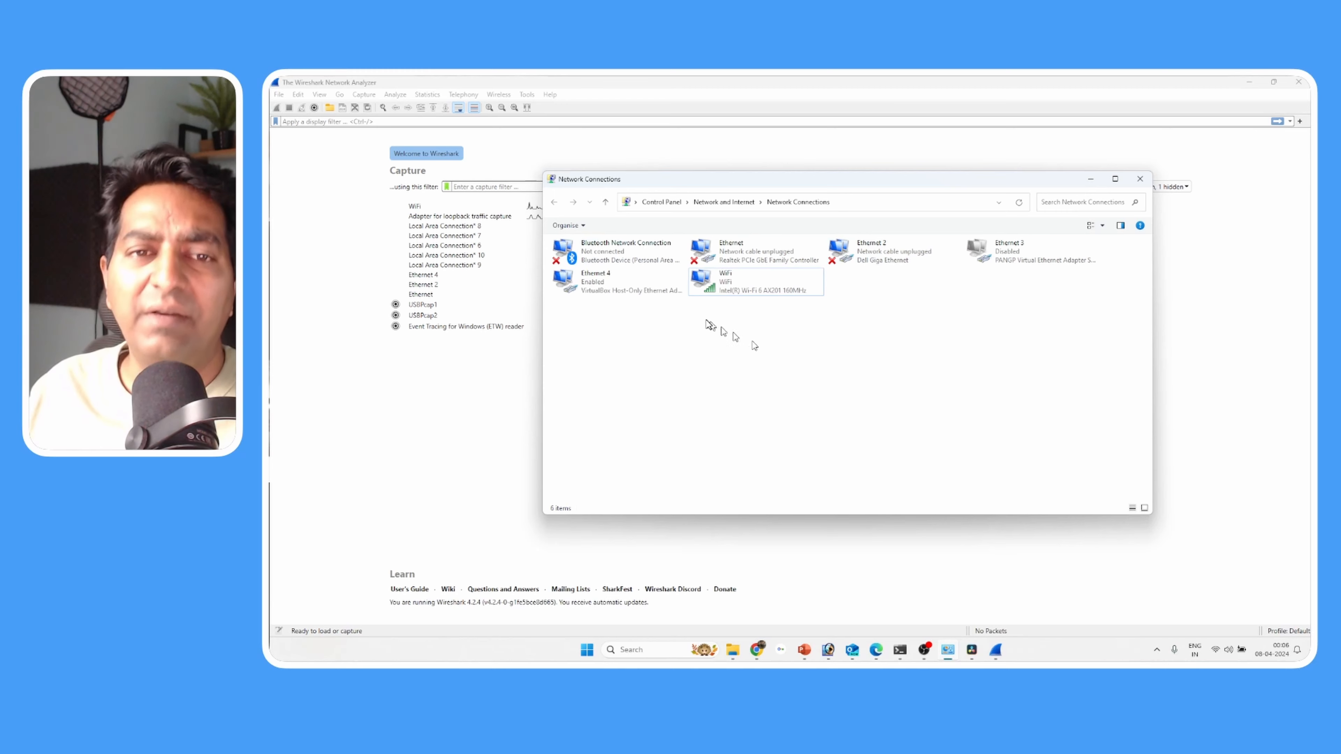
{"action": "left_click", "coordinate": [728, 285]}
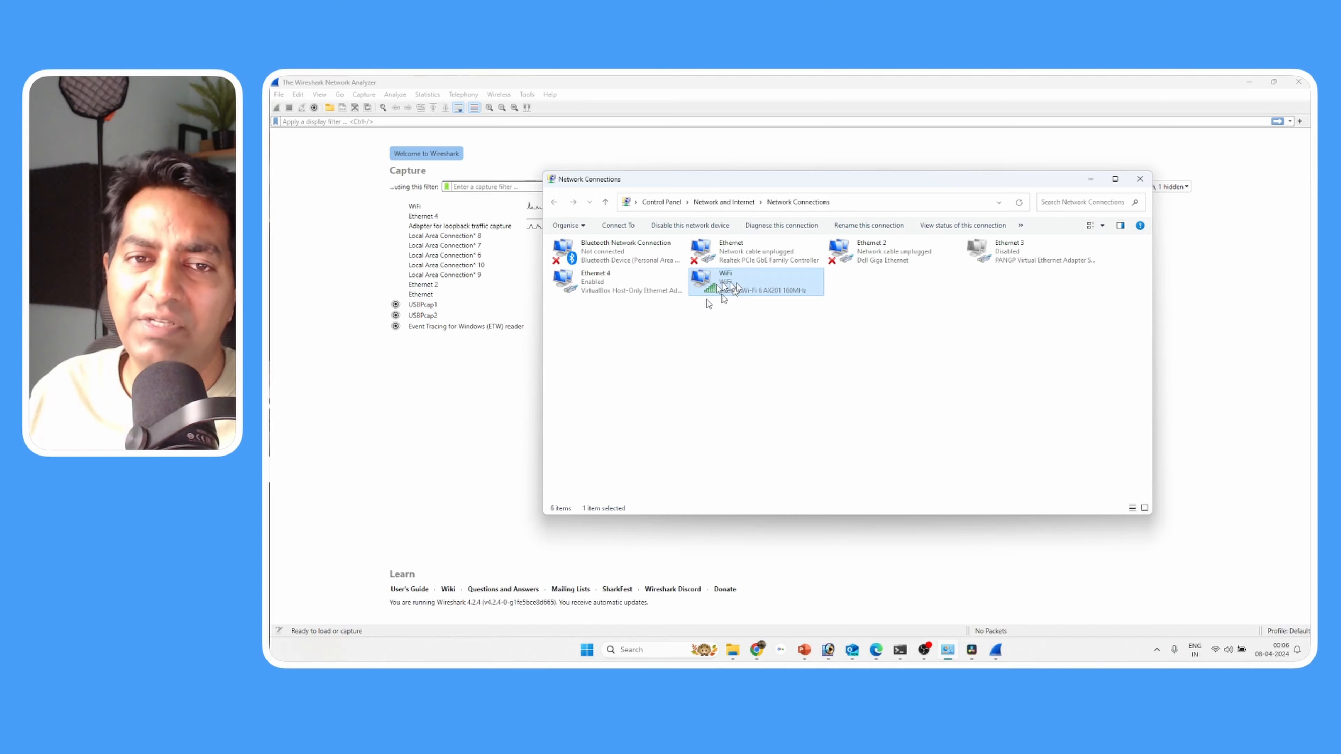
- Disconnect the computer from the DJNET_5G wireless network and reconnect it, finishing with the Network Connections window minimized
{"action": "left_click", "coordinate": [1214, 651]}
{"action": "left_click", "coordinate": [1162, 443]}
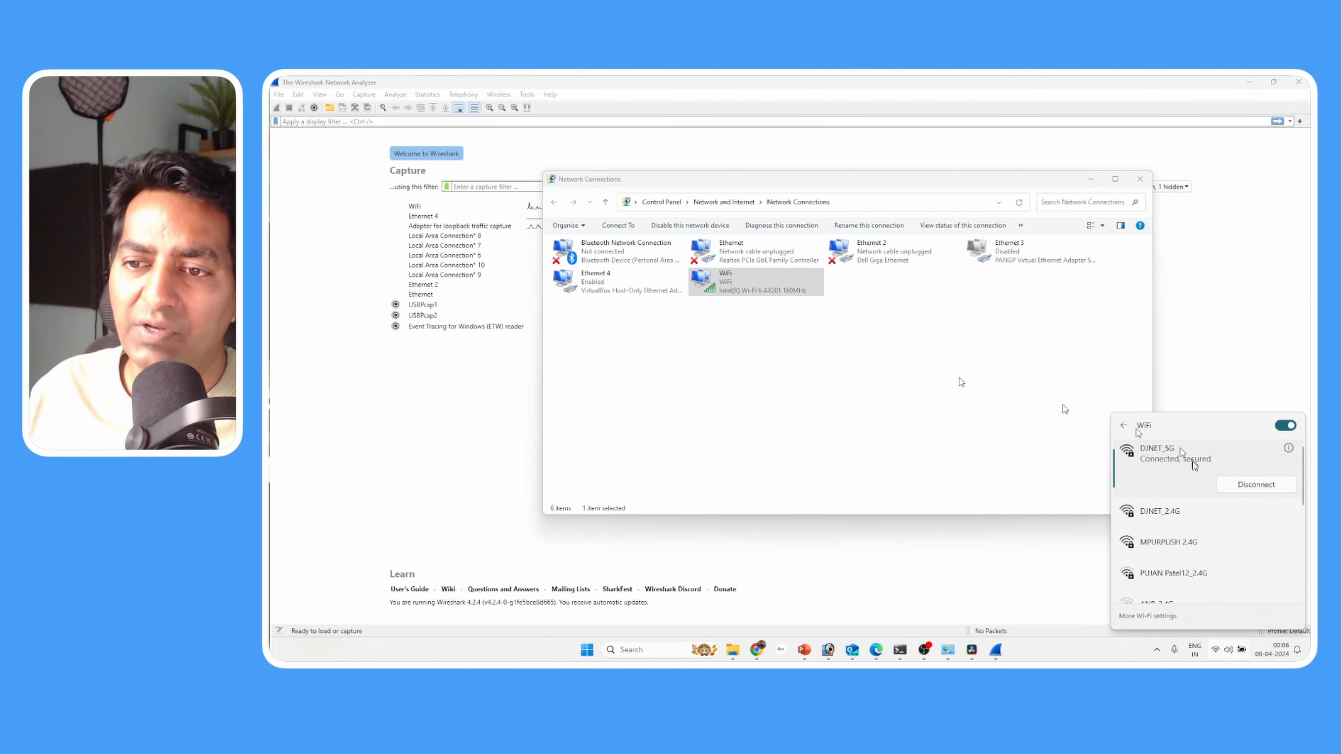
{"action": "left_click", "coordinate": [1242, 488]}
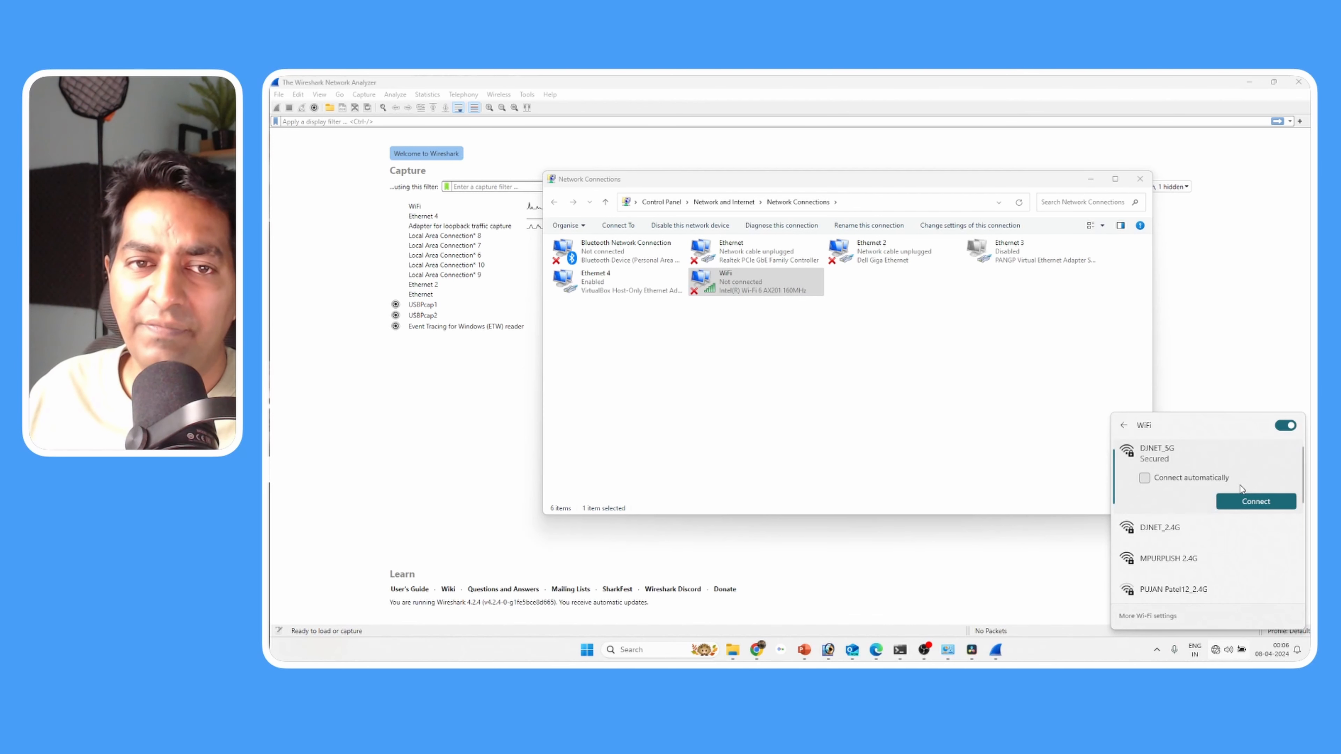
{"action": "left_click", "coordinate": [1259, 500]}
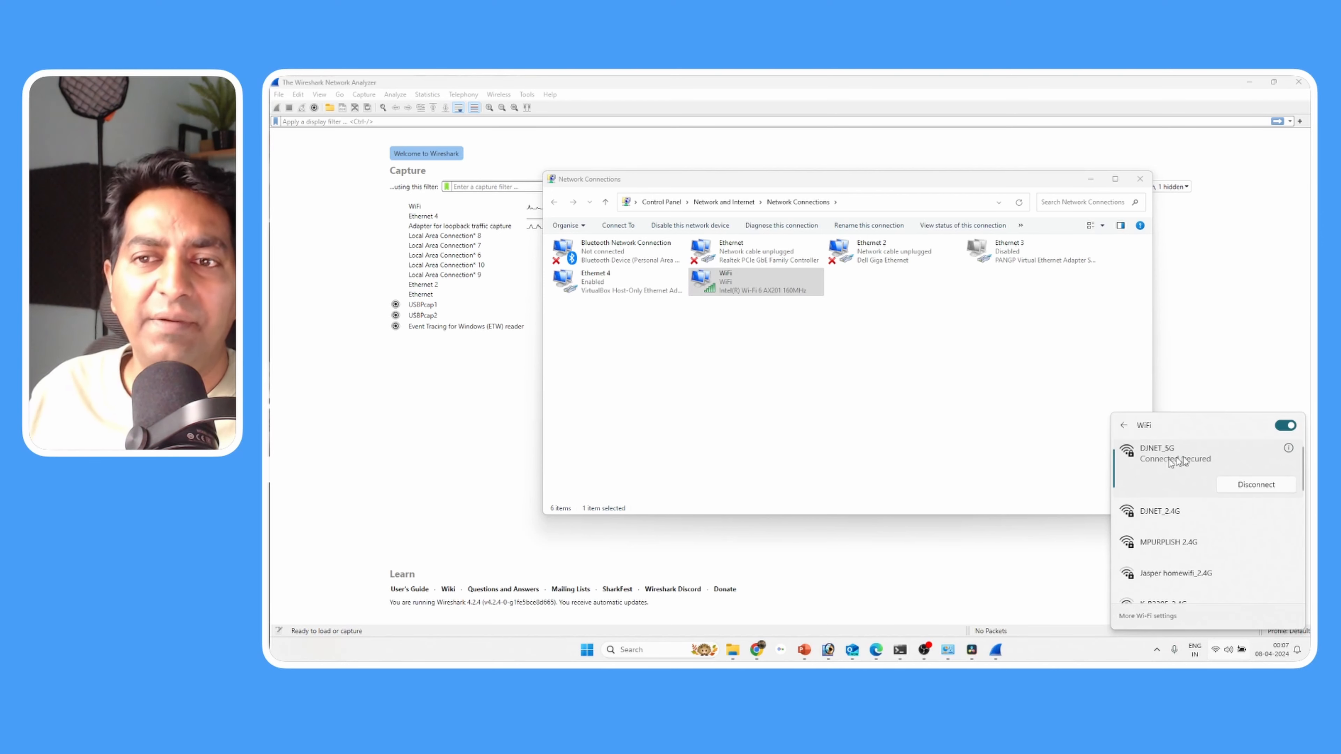
{"action": "left_click", "coordinate": [843, 410]}
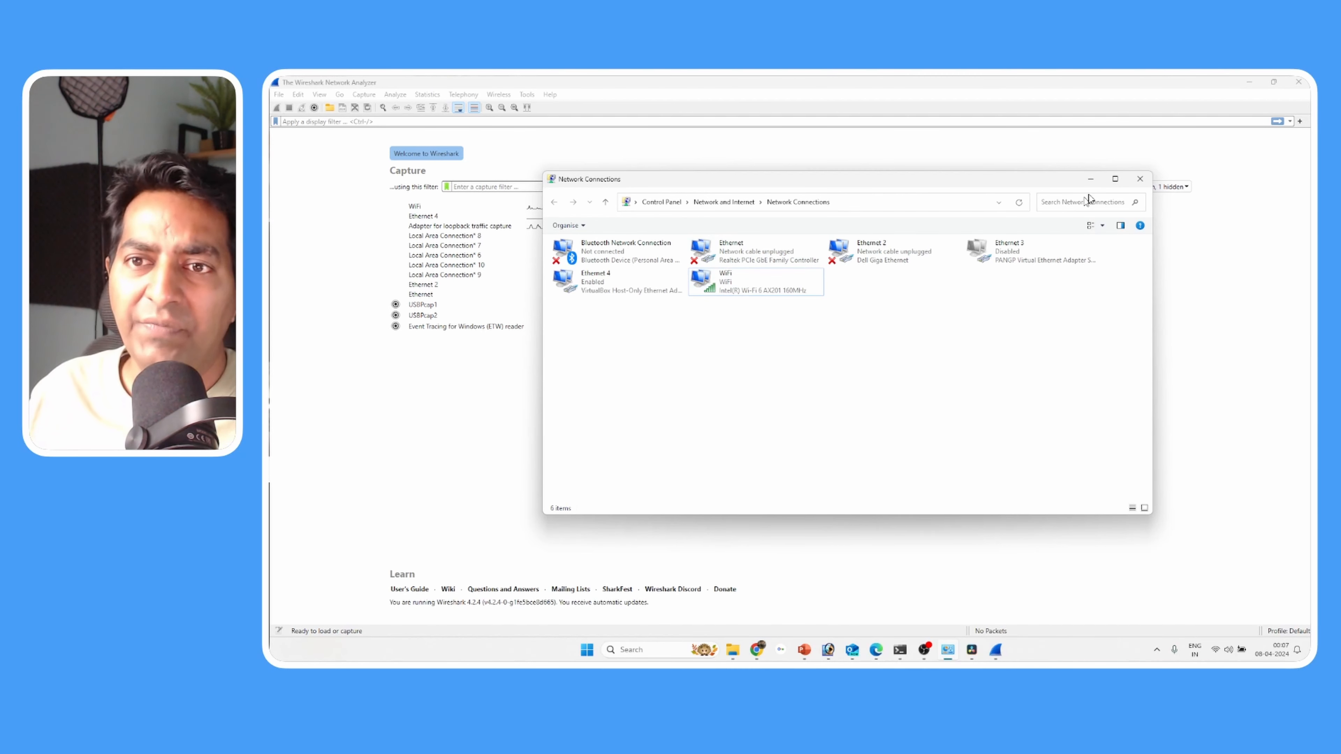
{"action": "left_click", "coordinate": [1090, 180]}
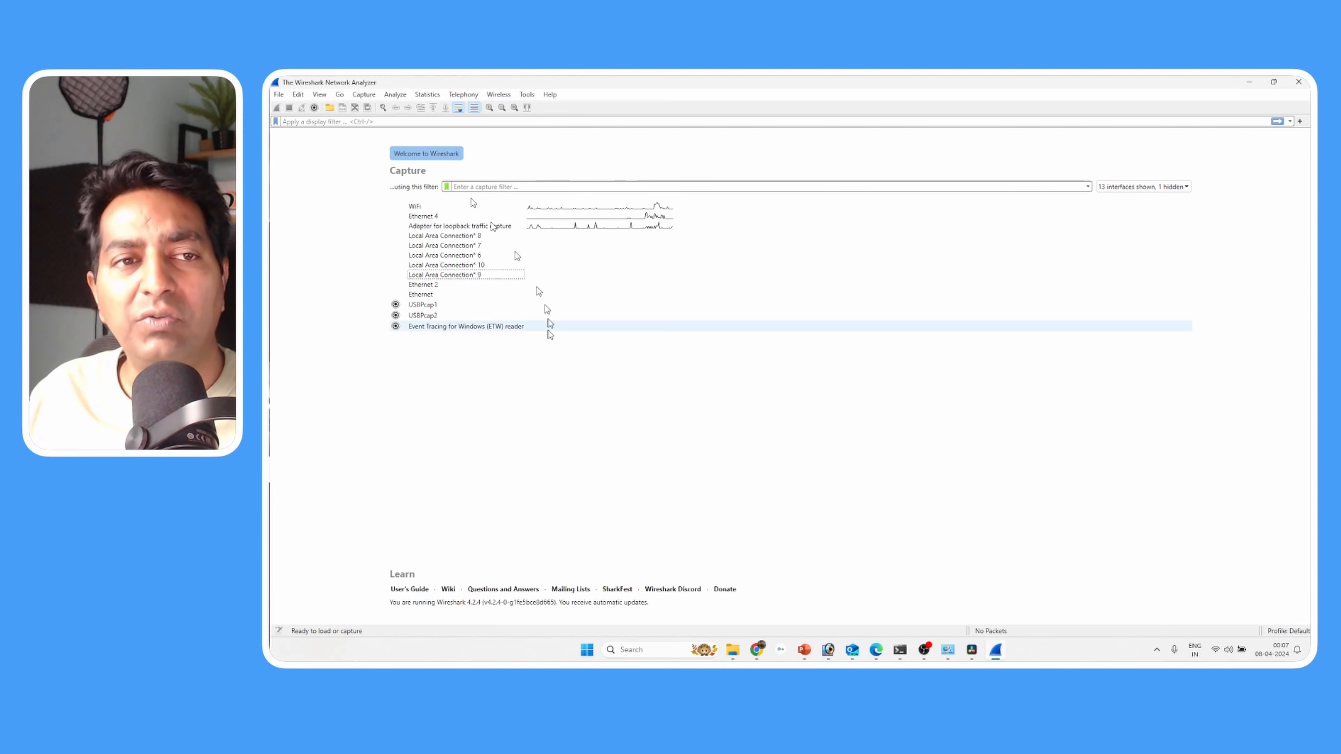
- Run a live packet capture on the WiFi interface and stop it
{"action": "left_click", "coordinate": [425, 207]}
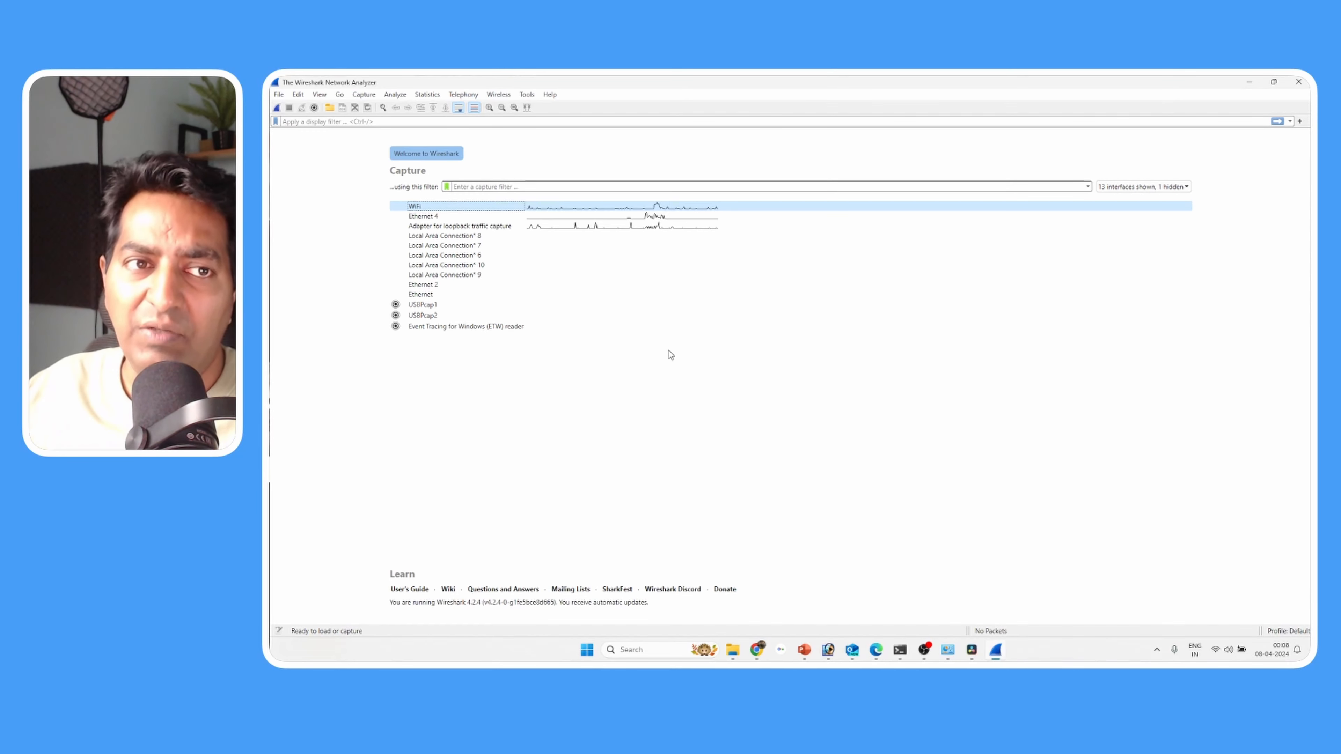
{"action": "left_click", "coordinate": [434, 206]}
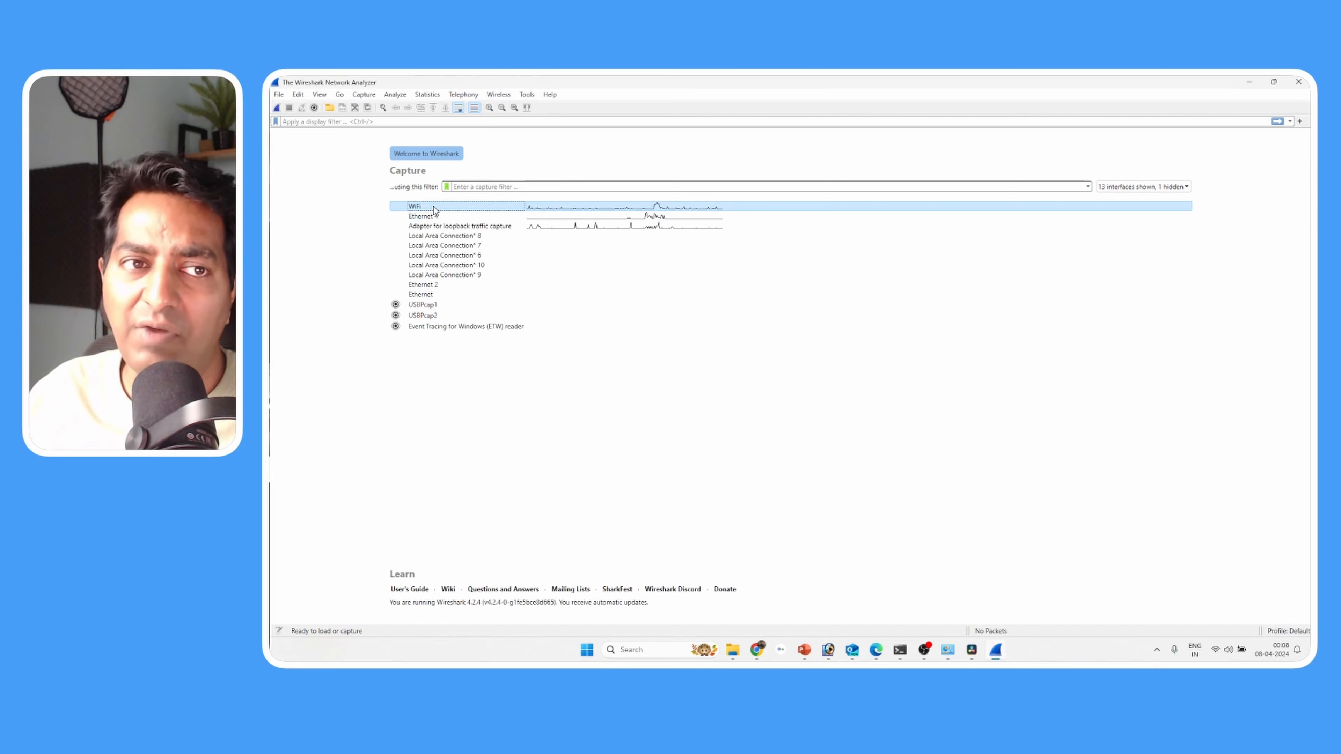
{"action": "double_click", "coordinate": [434, 206]}
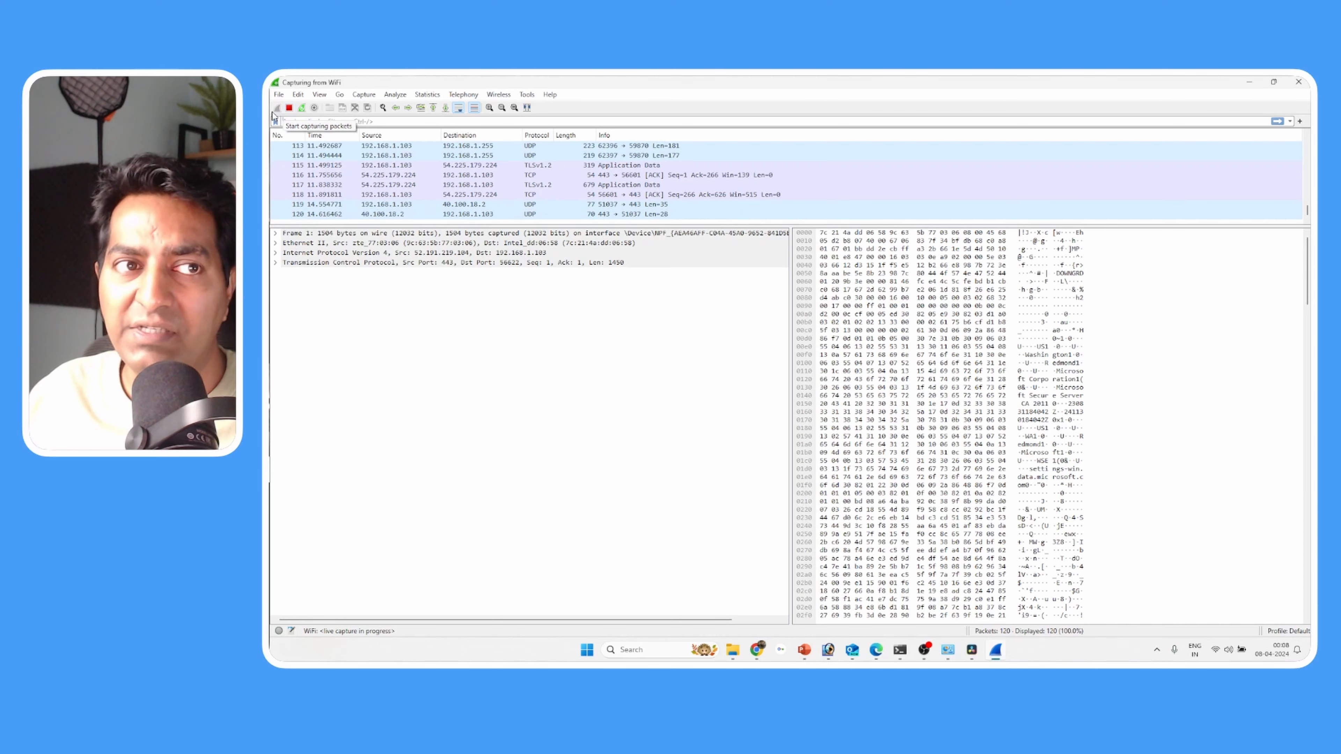
{"action": "left_click", "coordinate": [290, 107]}
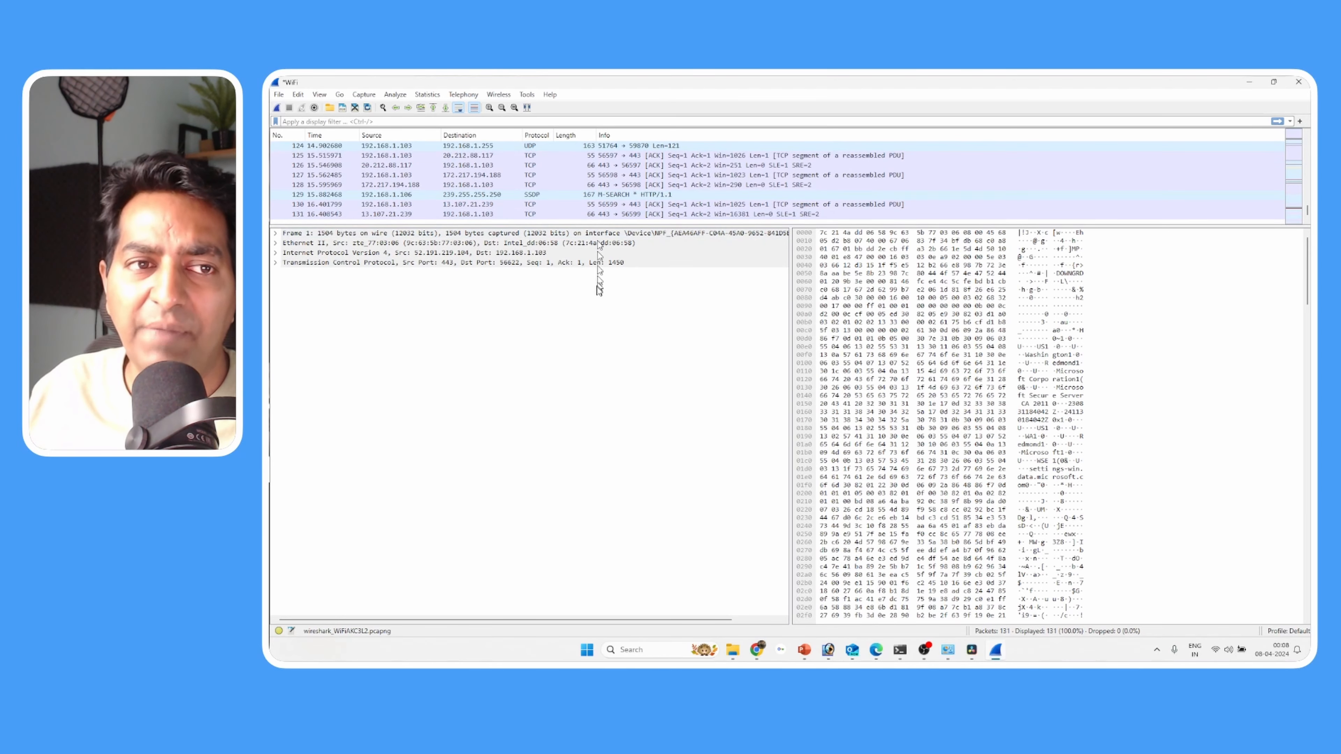
- Enlarge the packet list pane and request a new capture, leaving the question about unsaved packets open
{"action": "left_click_drag", "start_coordinate": [602, 225], "coordinate": [601, 393]}
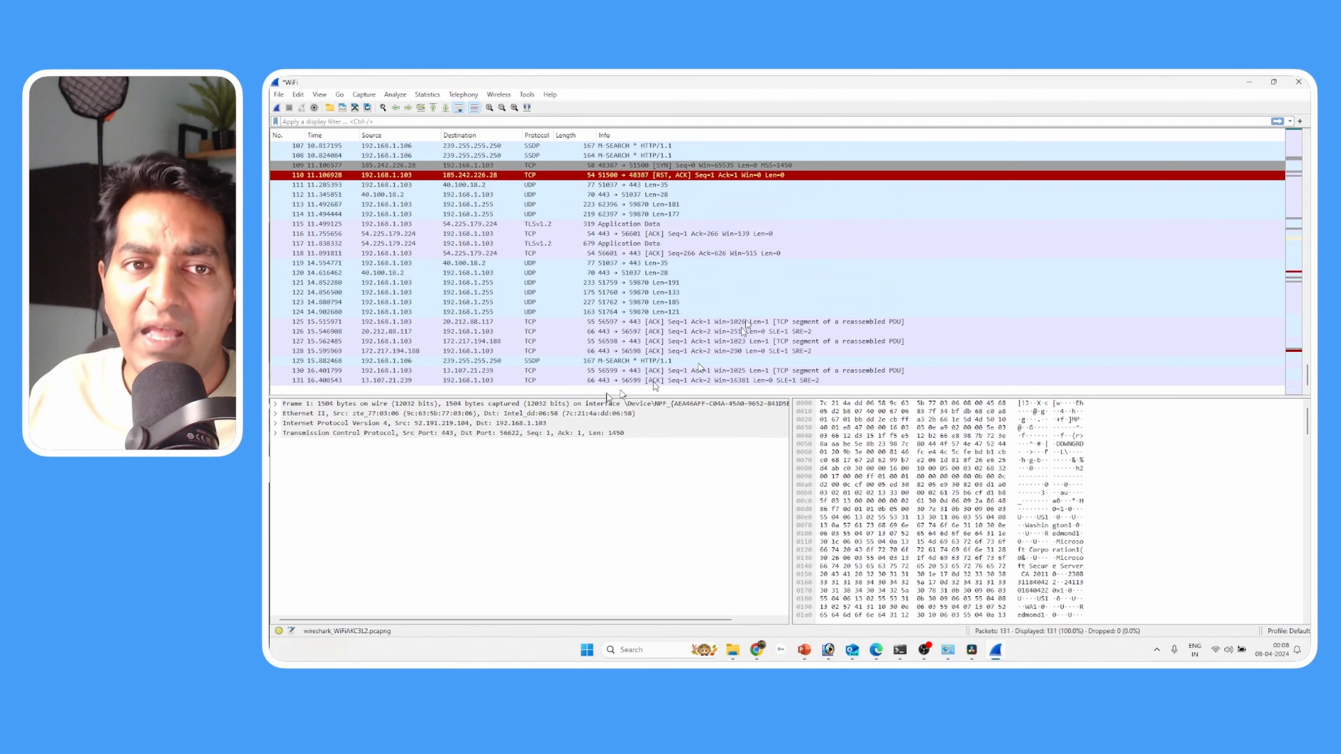
{"action": "left_click", "coordinate": [278, 108]}
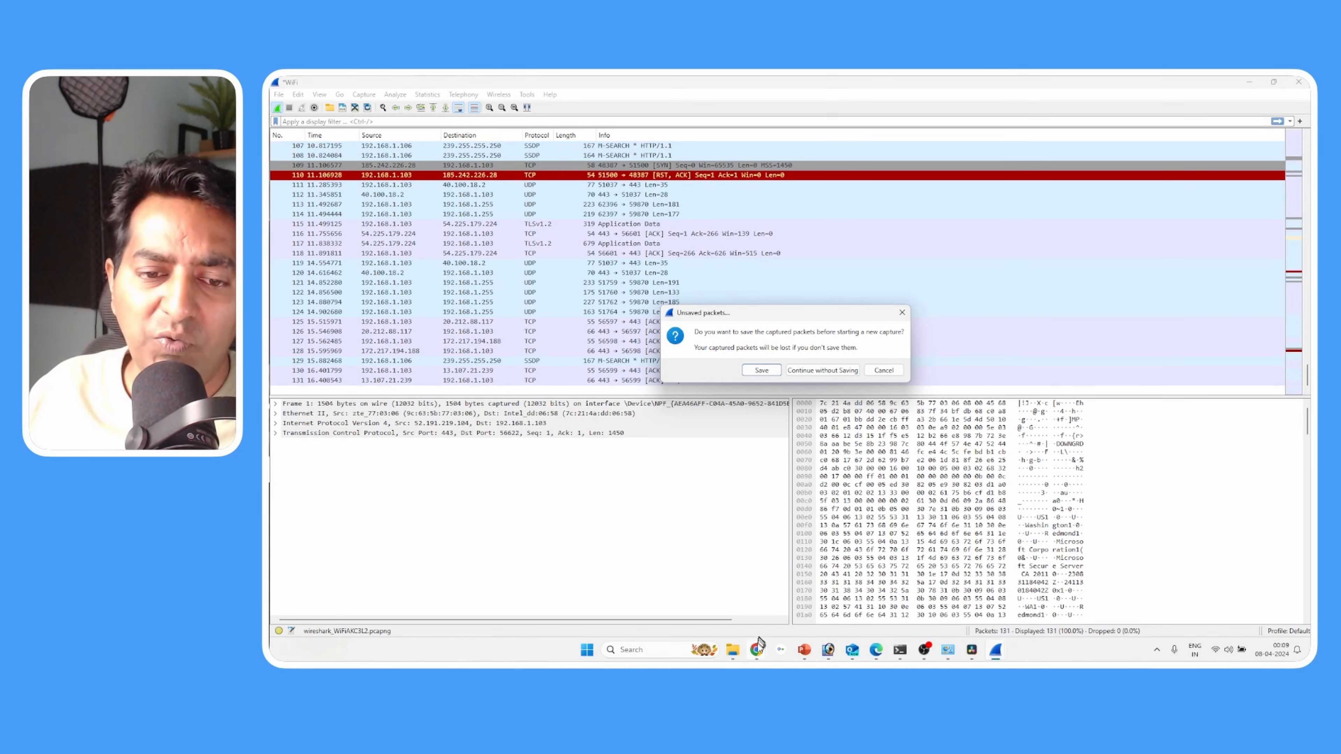
- Switch to the Chrome window with the Login Test page and load vbsca.ca/login/login.asp
{"action": "mouse_move", "coordinate": [759, 642]}
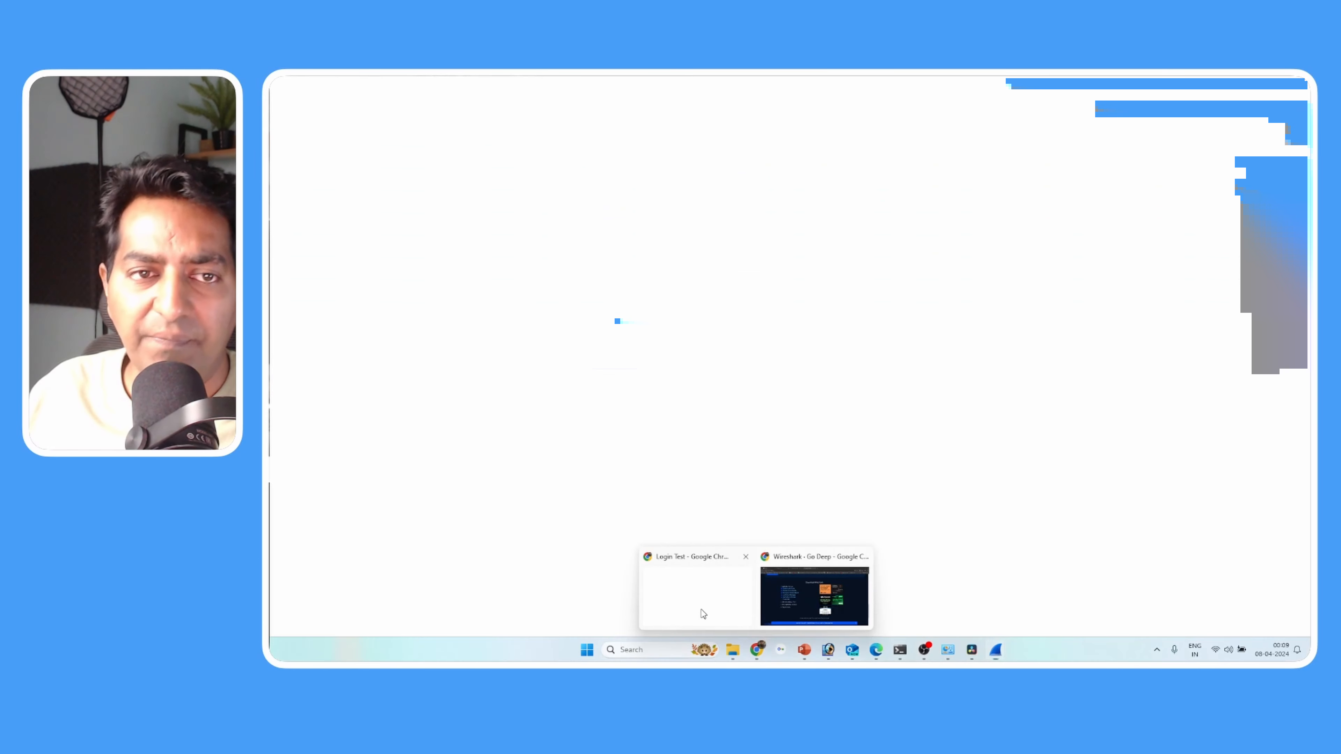
{"action": "left_click", "coordinate": [710, 615]}
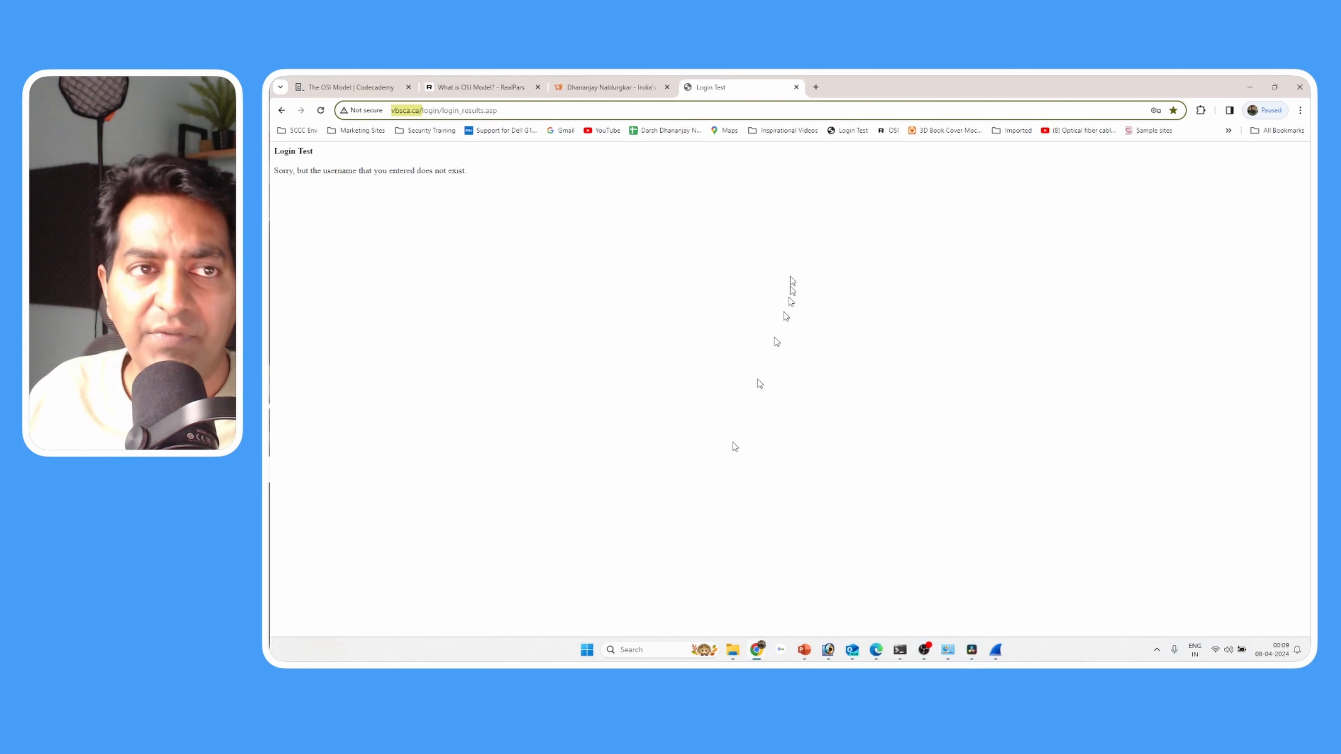
{"action": "left_click_drag", "start_coordinate": [549, 108], "coordinate": [458, 111]}
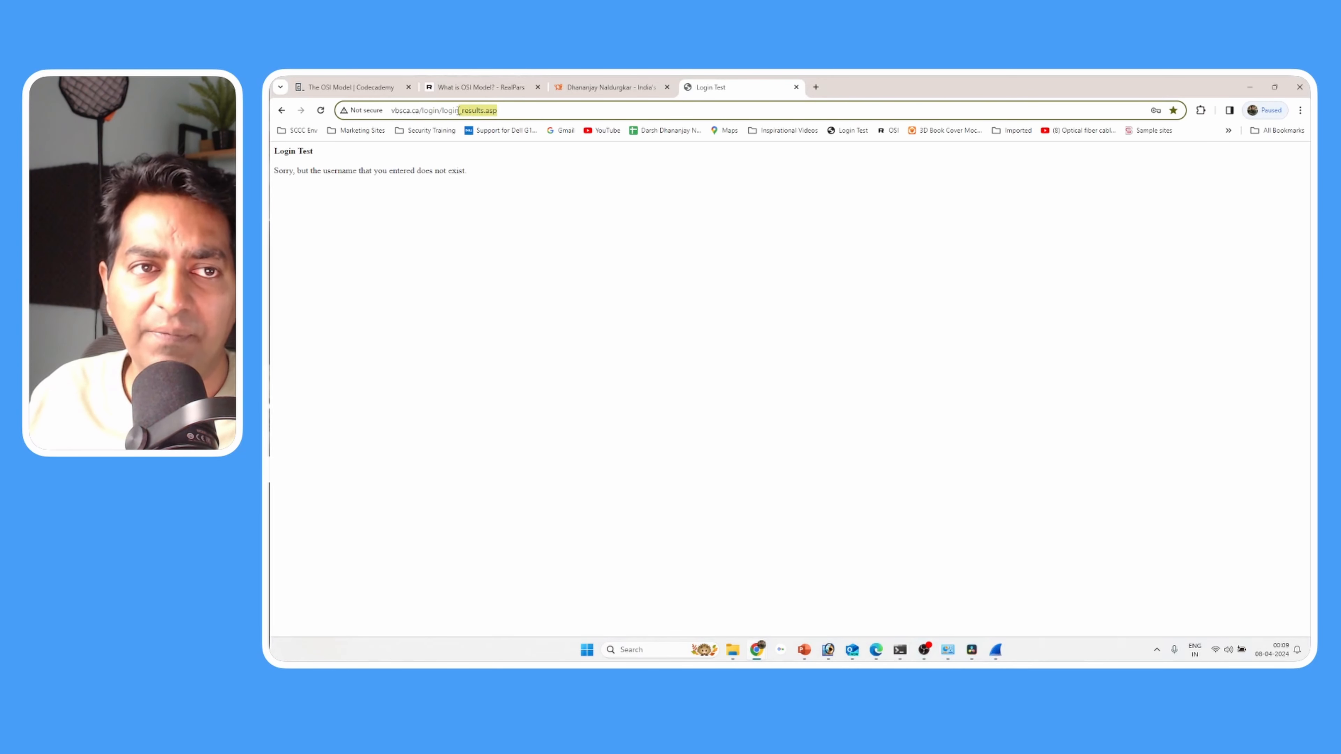
{"action": "type", "text": "."}
{"action": "type", "text": "asp"}
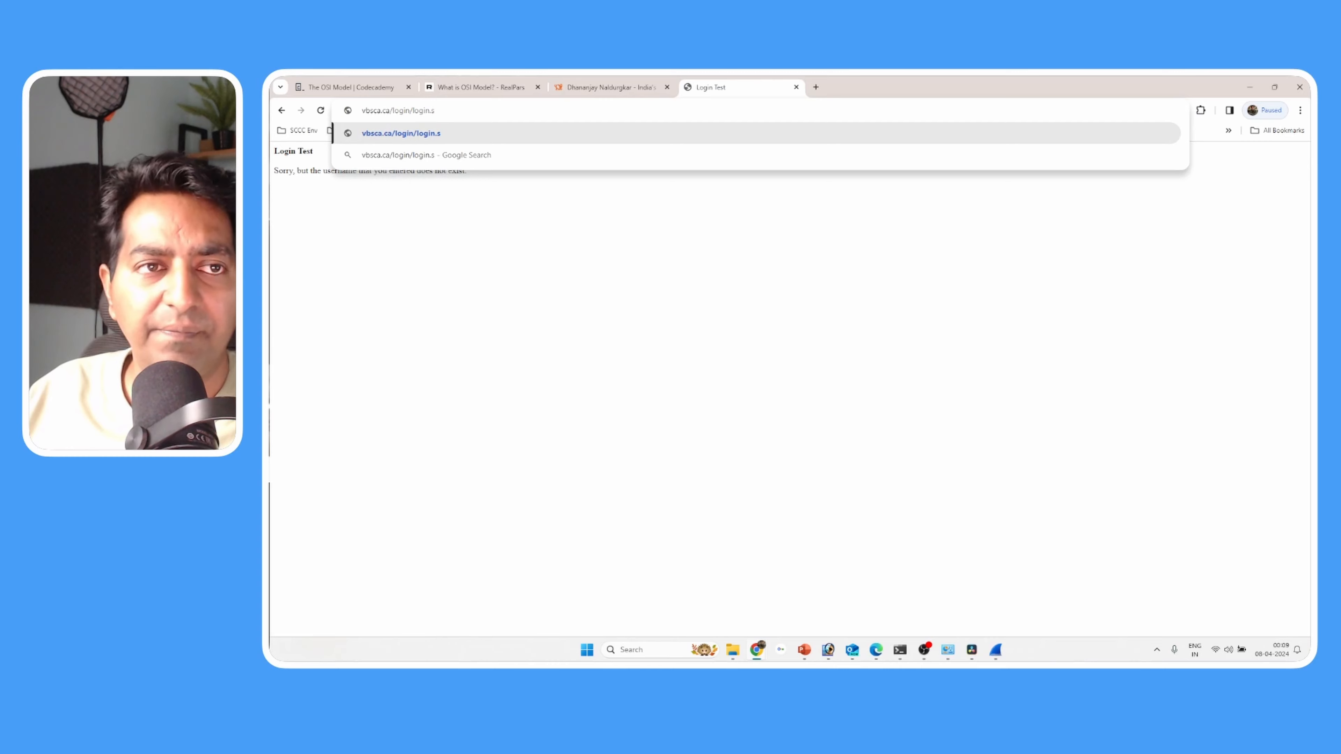
{"action": "key", "text": "Return"}
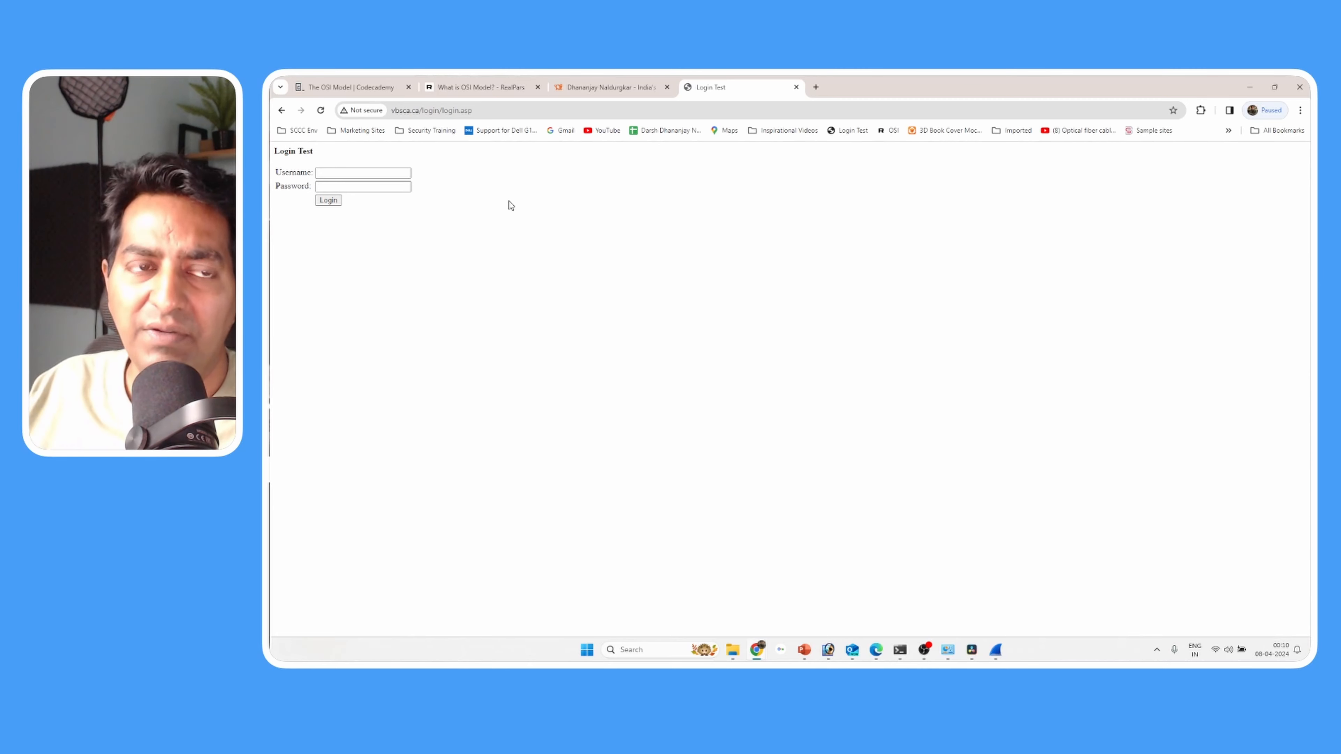
- Examine the connection security information for the vbsca.ca login page
{"action": "left_click", "coordinate": [362, 110]}
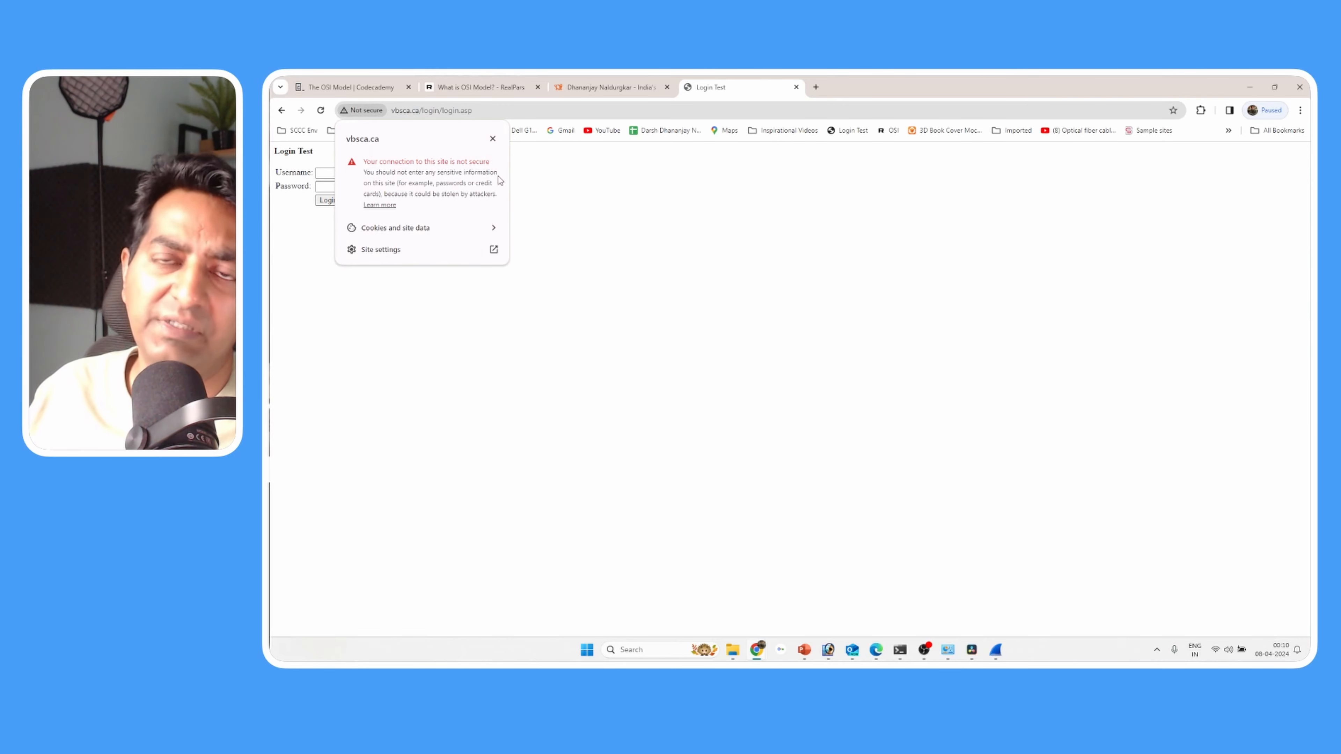
{"action": "left_click", "coordinate": [564, 199]}
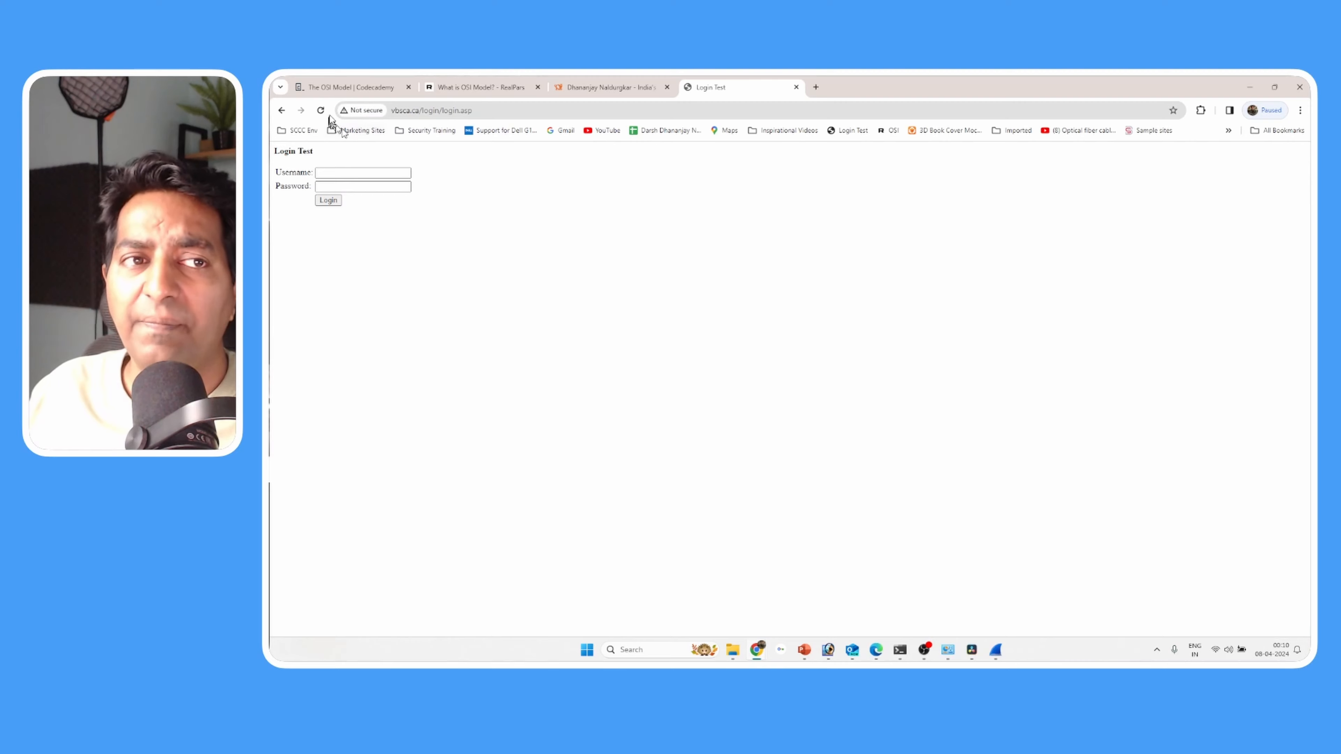
{"action": "left_click", "coordinate": [358, 112]}
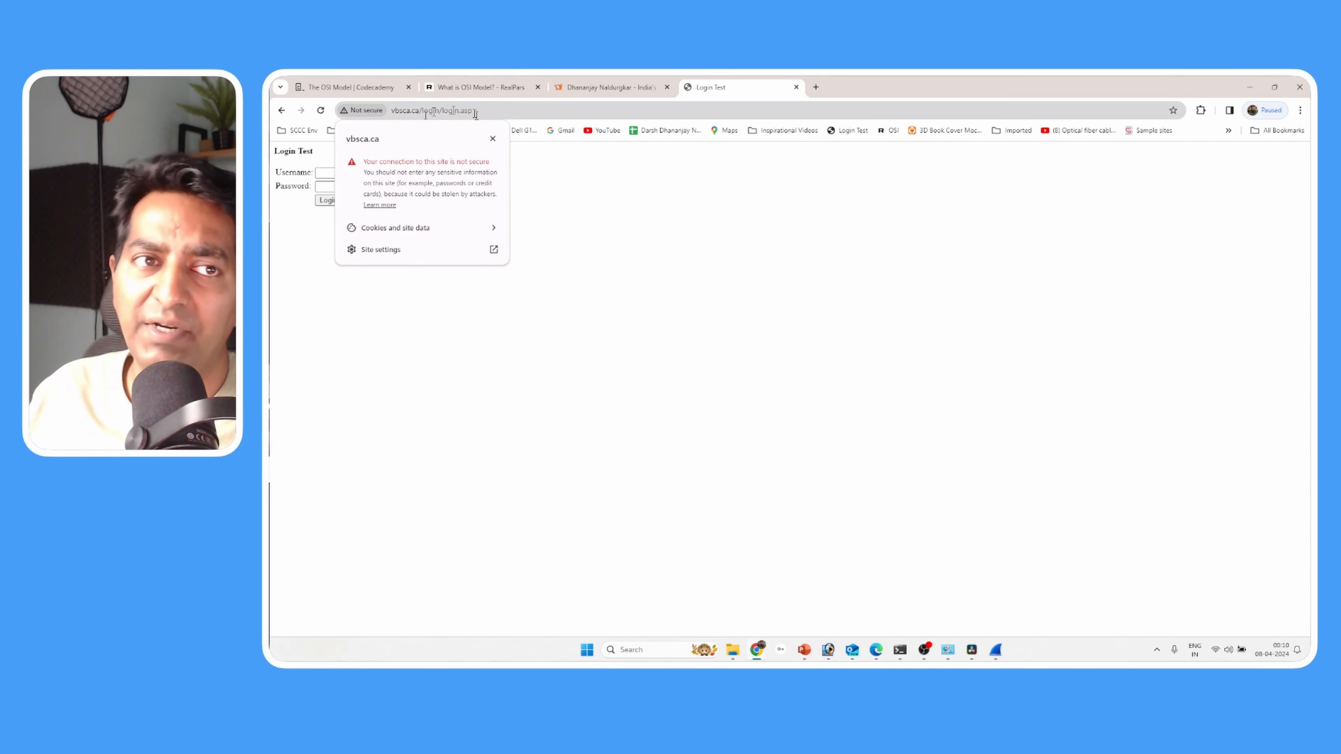
{"action": "left_click", "coordinate": [696, 278]}
- Check the connection security information of the instructor's own website for comparison and return to the Login Test page
{"action": "left_click", "coordinate": [589, 89]}
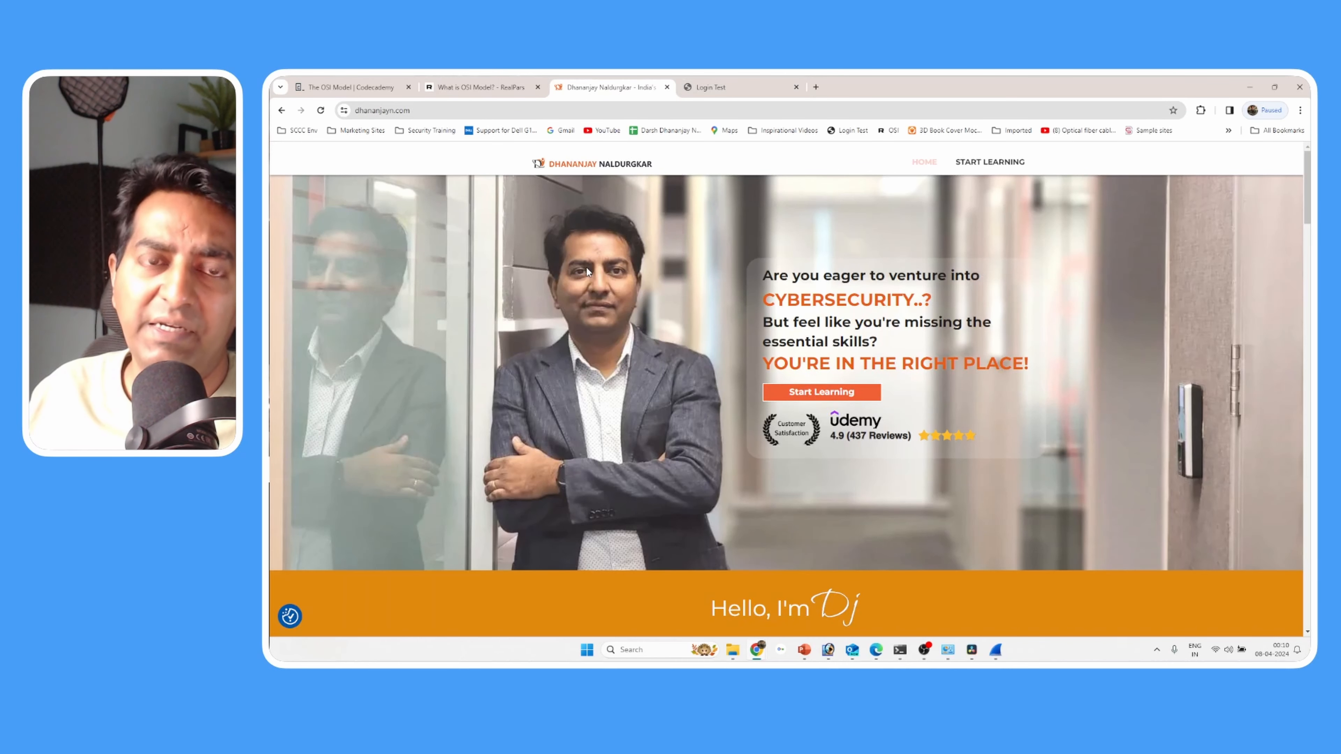
{"action": "left_click", "coordinate": [344, 111]}
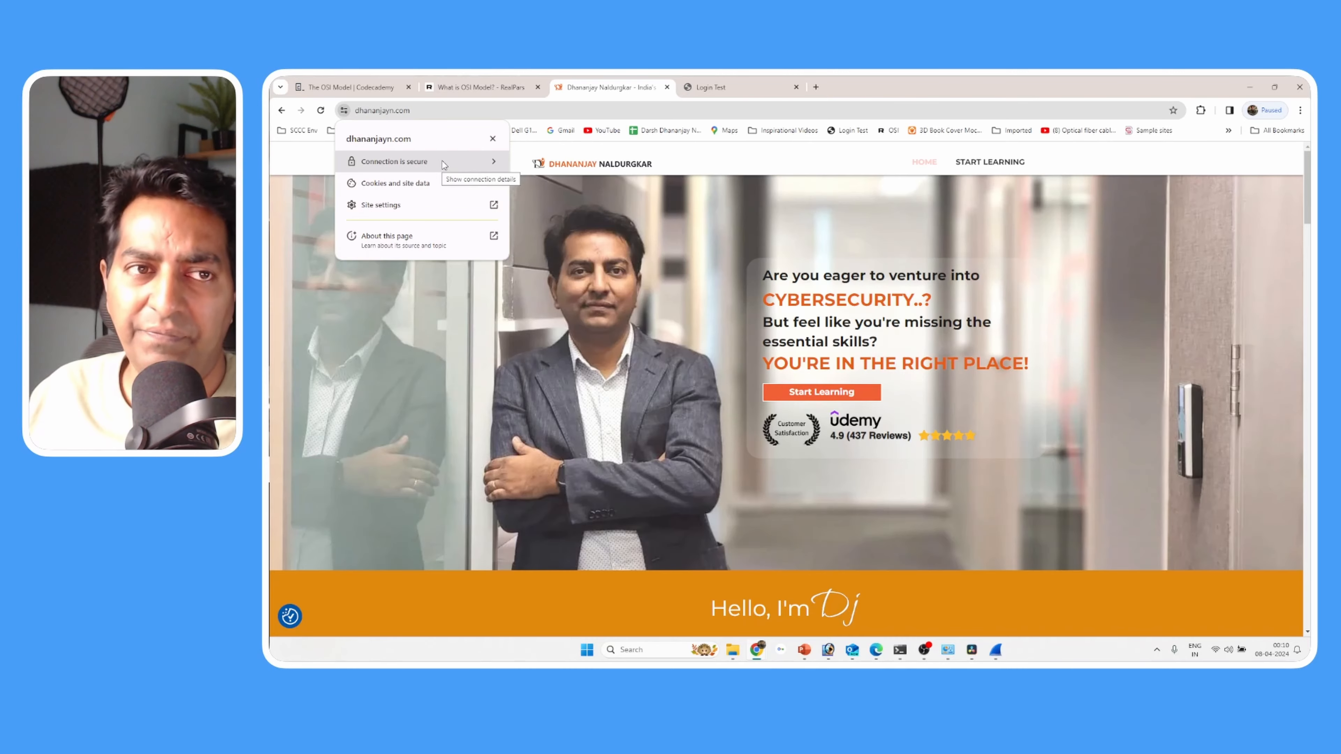
{"action": "left_click", "coordinate": [746, 234]}
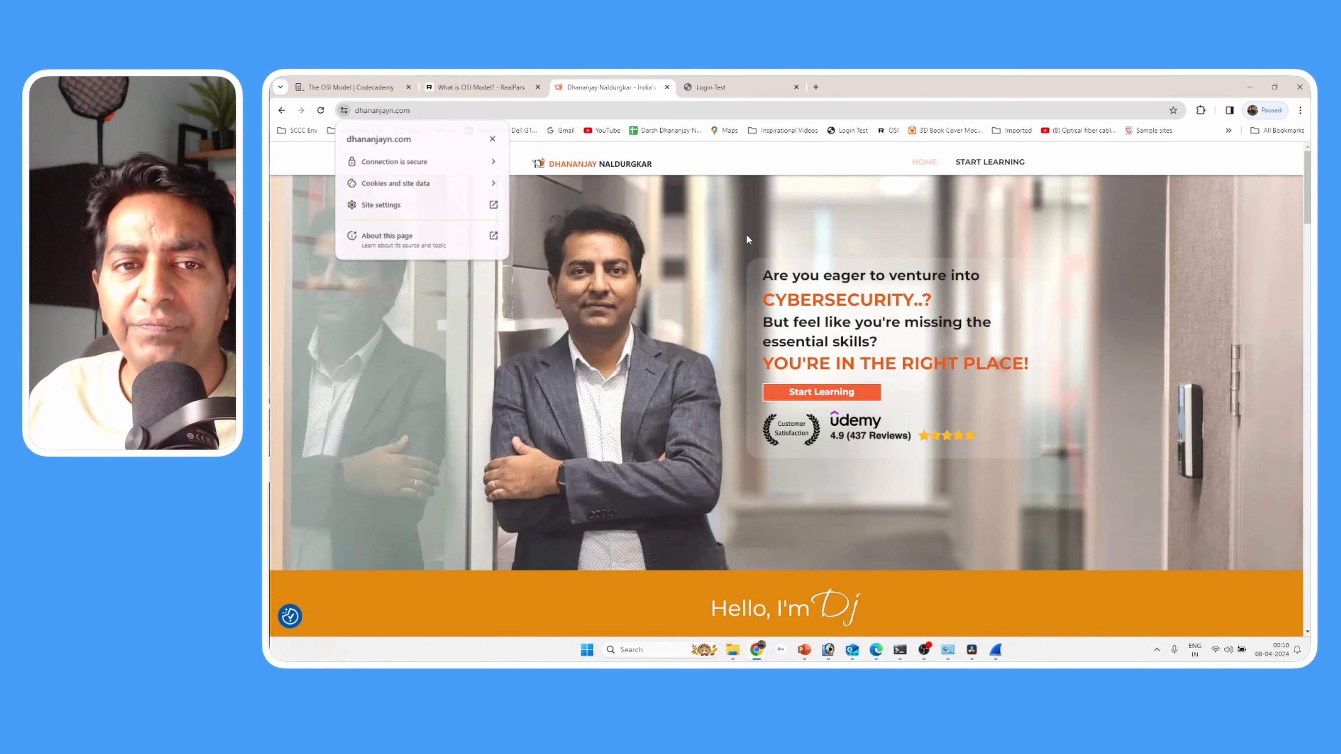
{"action": "left_click", "coordinate": [752, 94]}
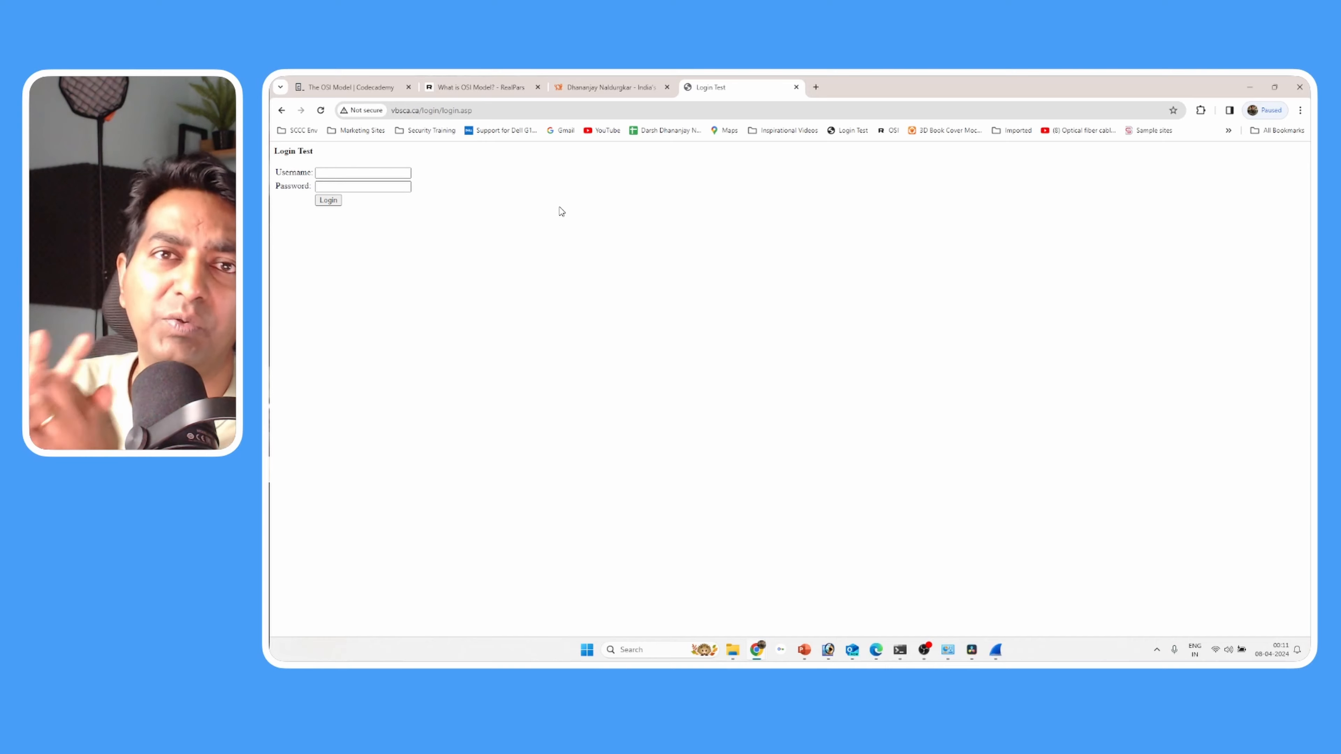
- Compare the full https address and site information of the instructor's website with the address of the Login Test page
{"action": "left_click", "coordinate": [617, 87]}
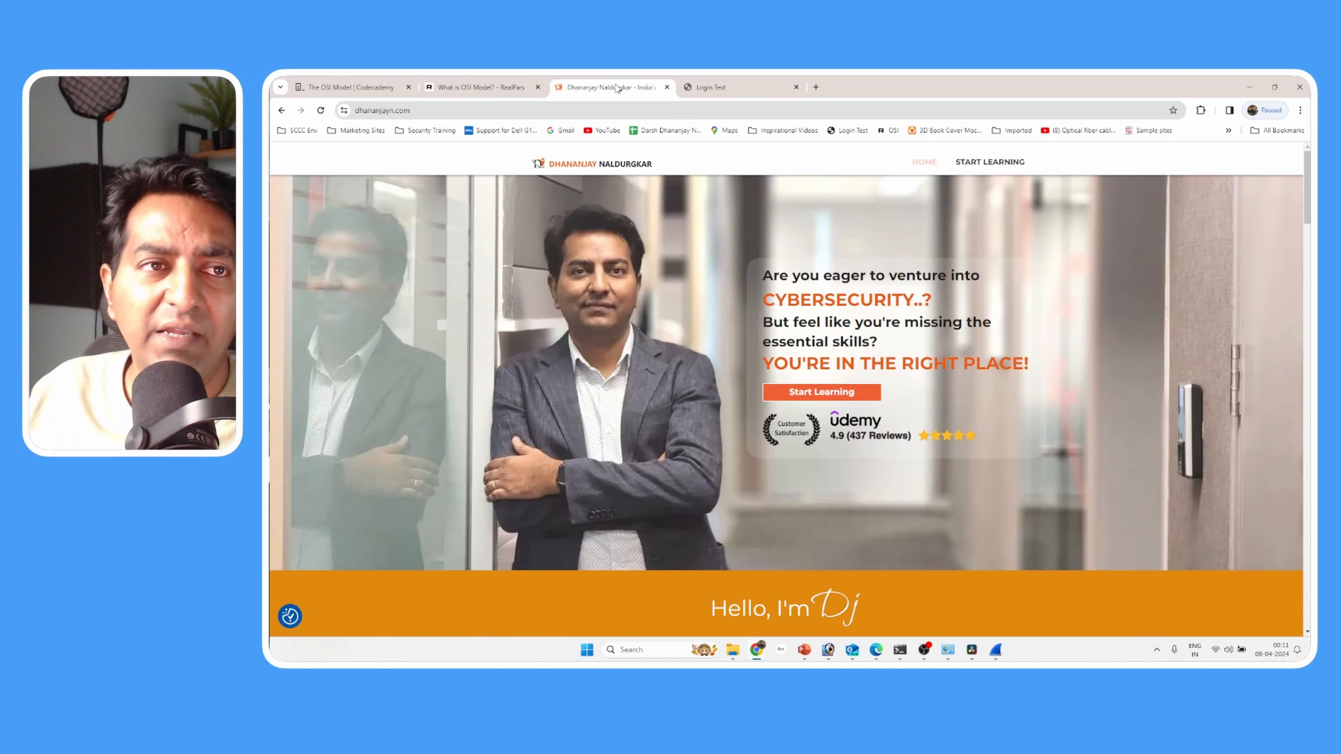
{"action": "left_click_drag", "start_coordinate": [362, 110], "coordinate": [410, 111]}
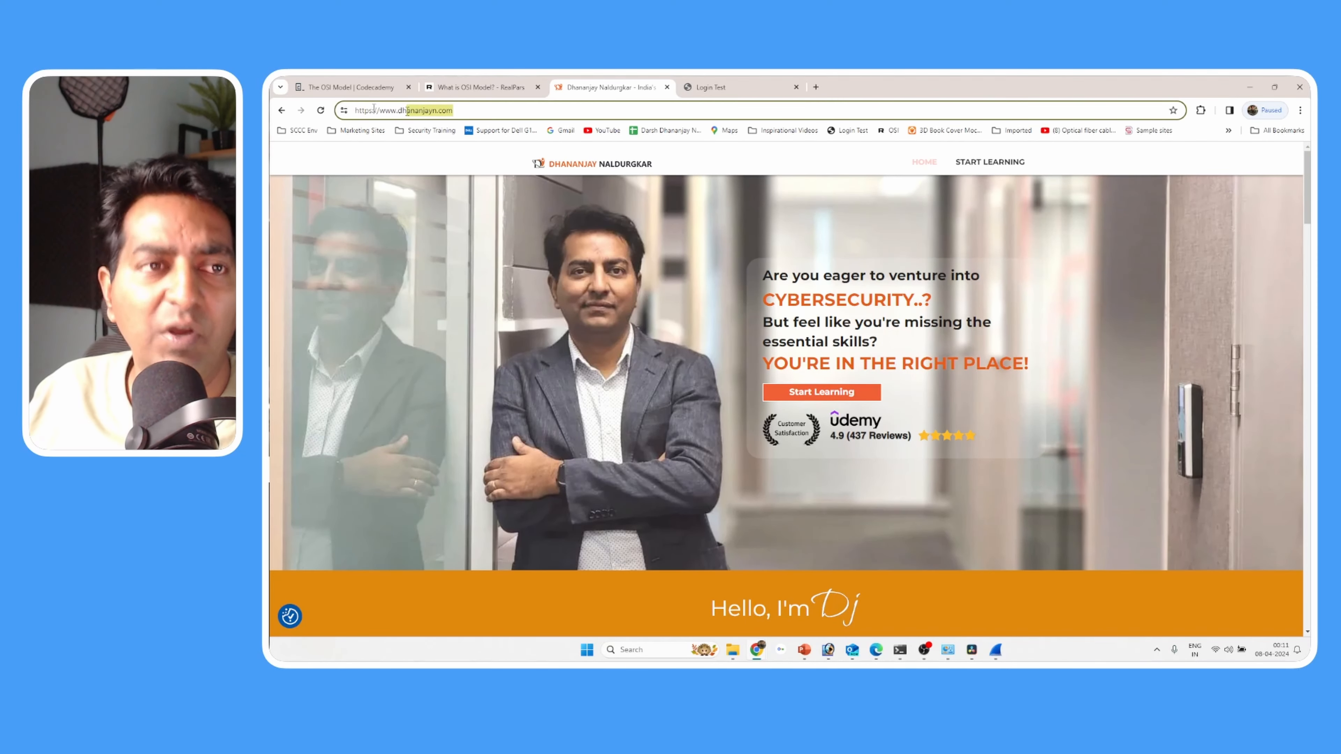
{"action": "left_click", "coordinate": [343, 110]}
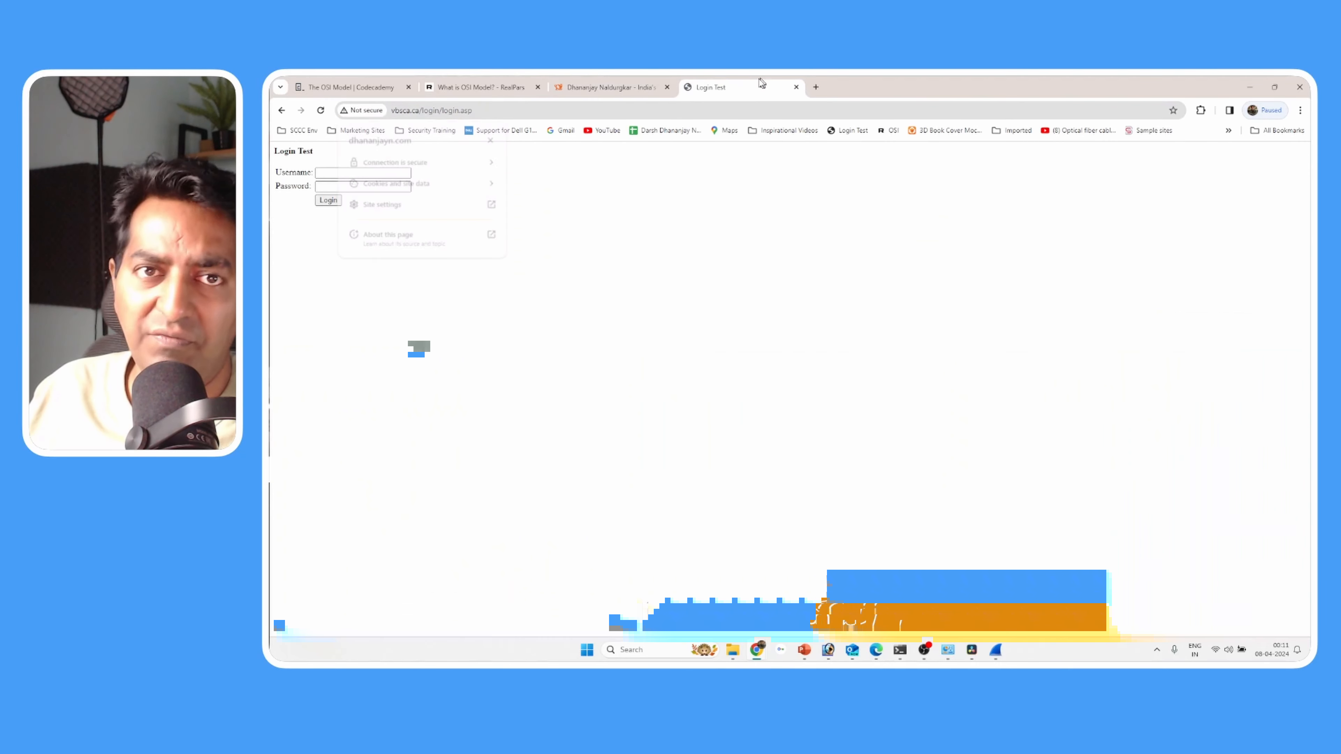
{"action": "left_click", "coordinate": [755, 89]}
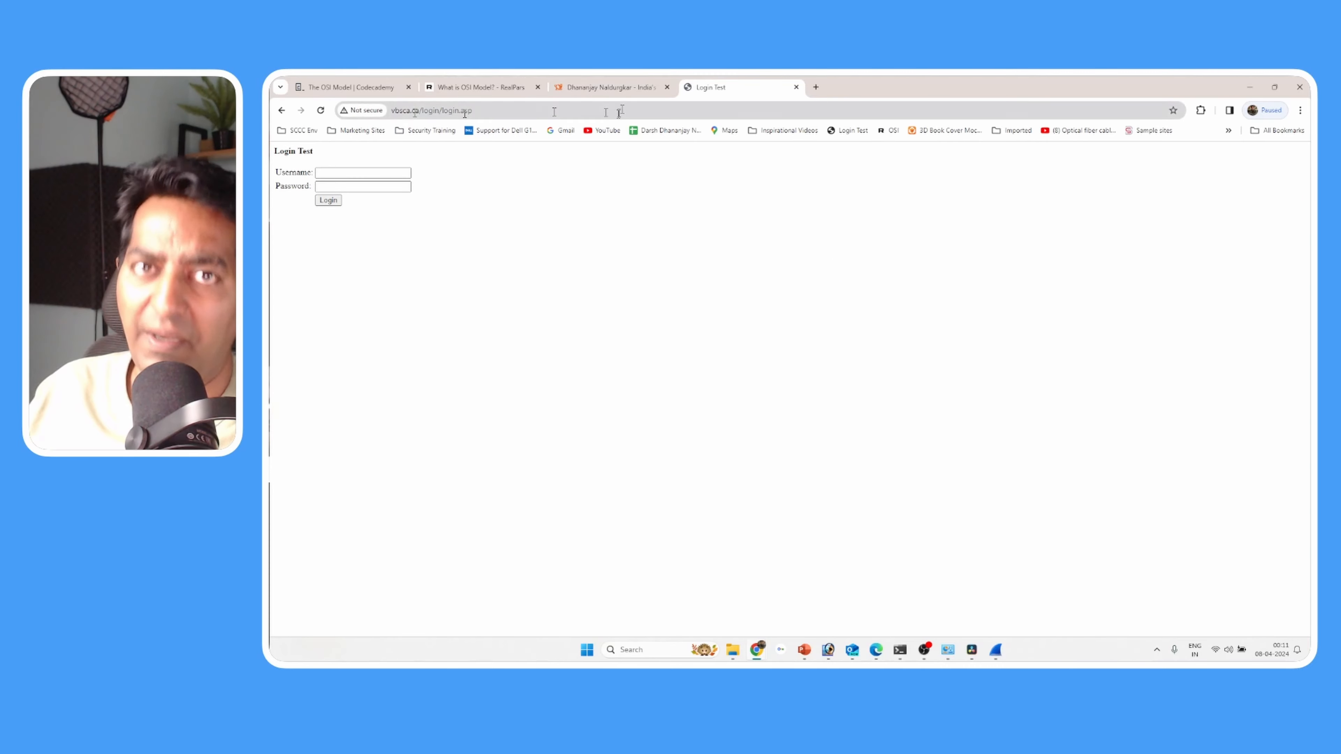
{"action": "left_click", "coordinate": [610, 88]}
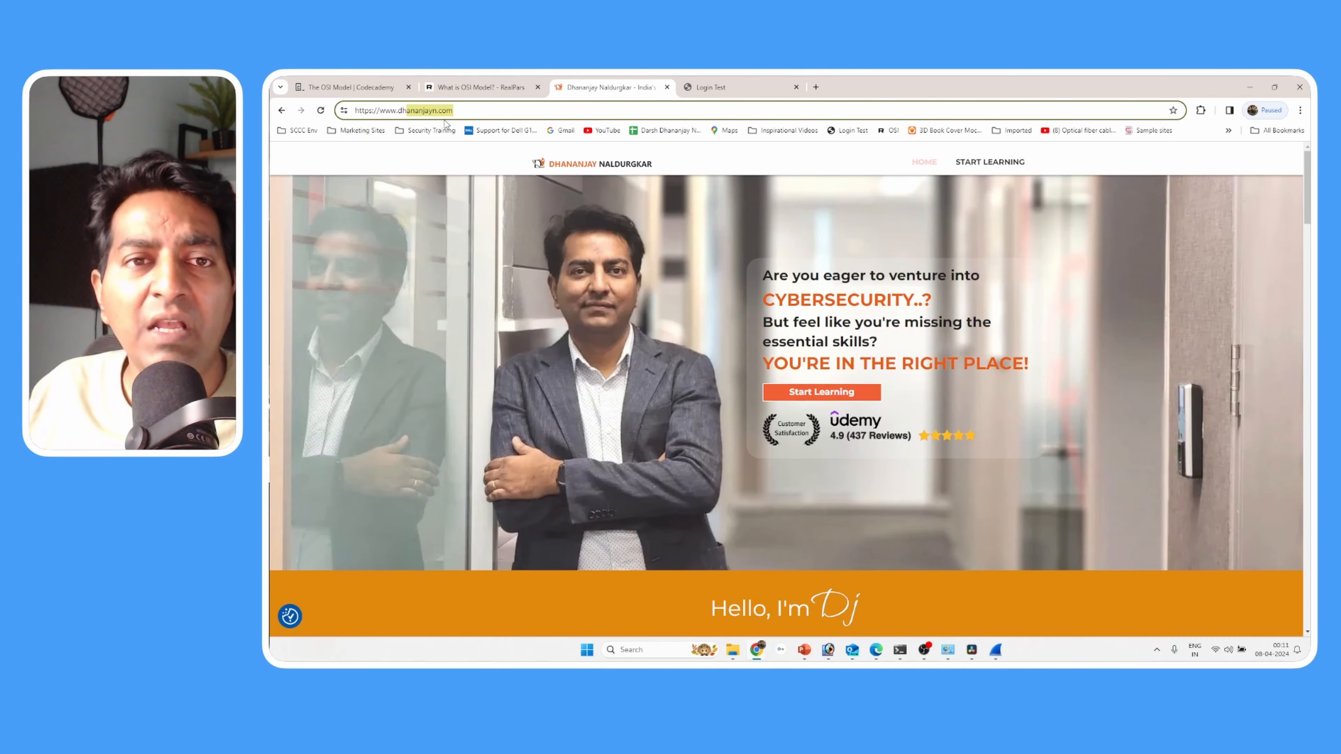
{"action": "left_click", "coordinate": [722, 88]}
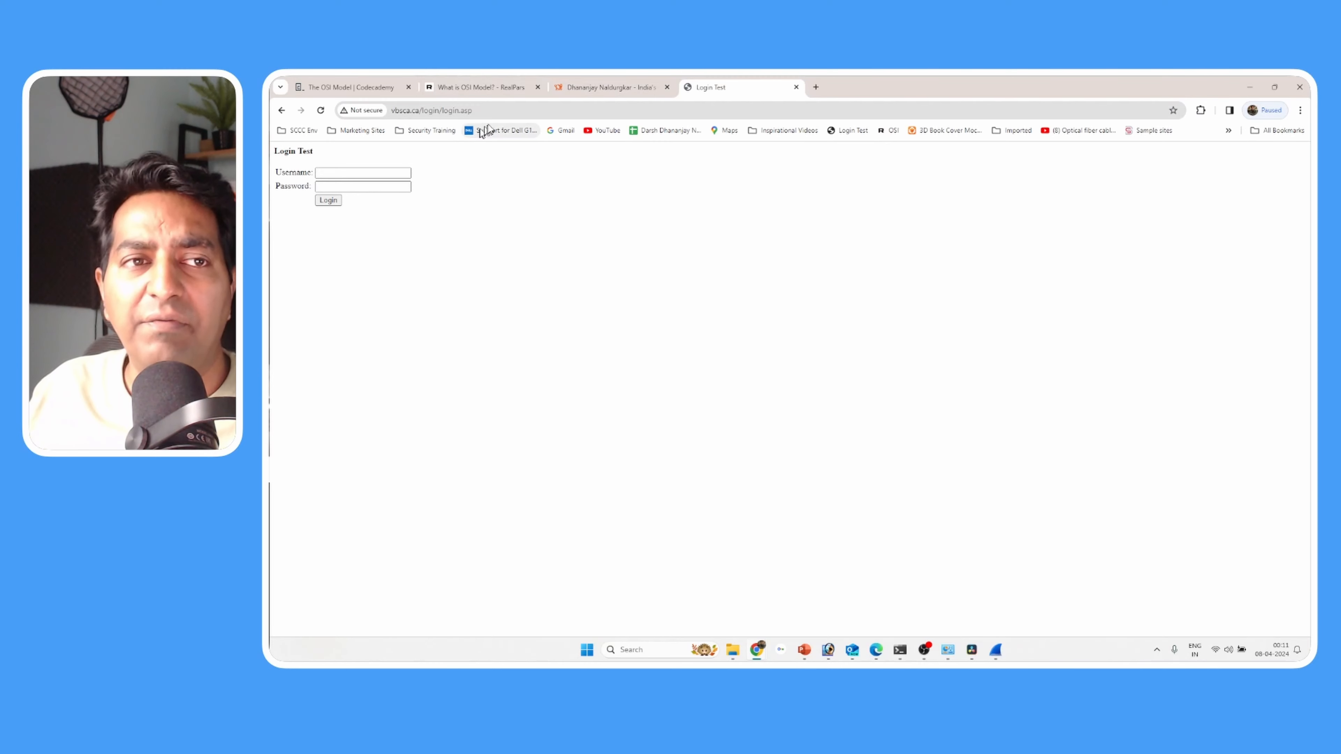
- Copy the full address of the Login Test page and open a new Incognito window
{"action": "left_click", "coordinate": [478, 110]}
{"action": "left_click", "coordinate": [522, 110]}
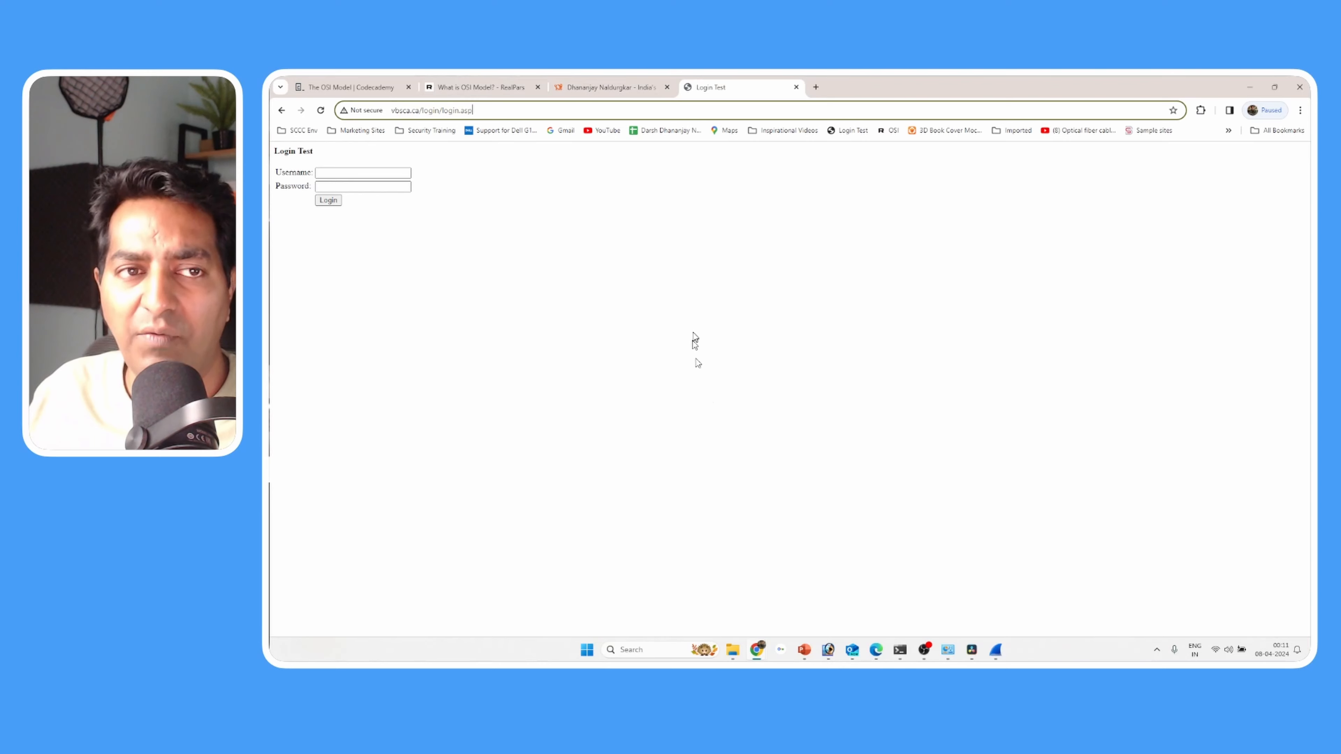
{"action": "left_click_drag", "start_coordinate": [477, 110], "coordinate": [390, 110]}
{"action": "key", "text": "ctrl+c"}
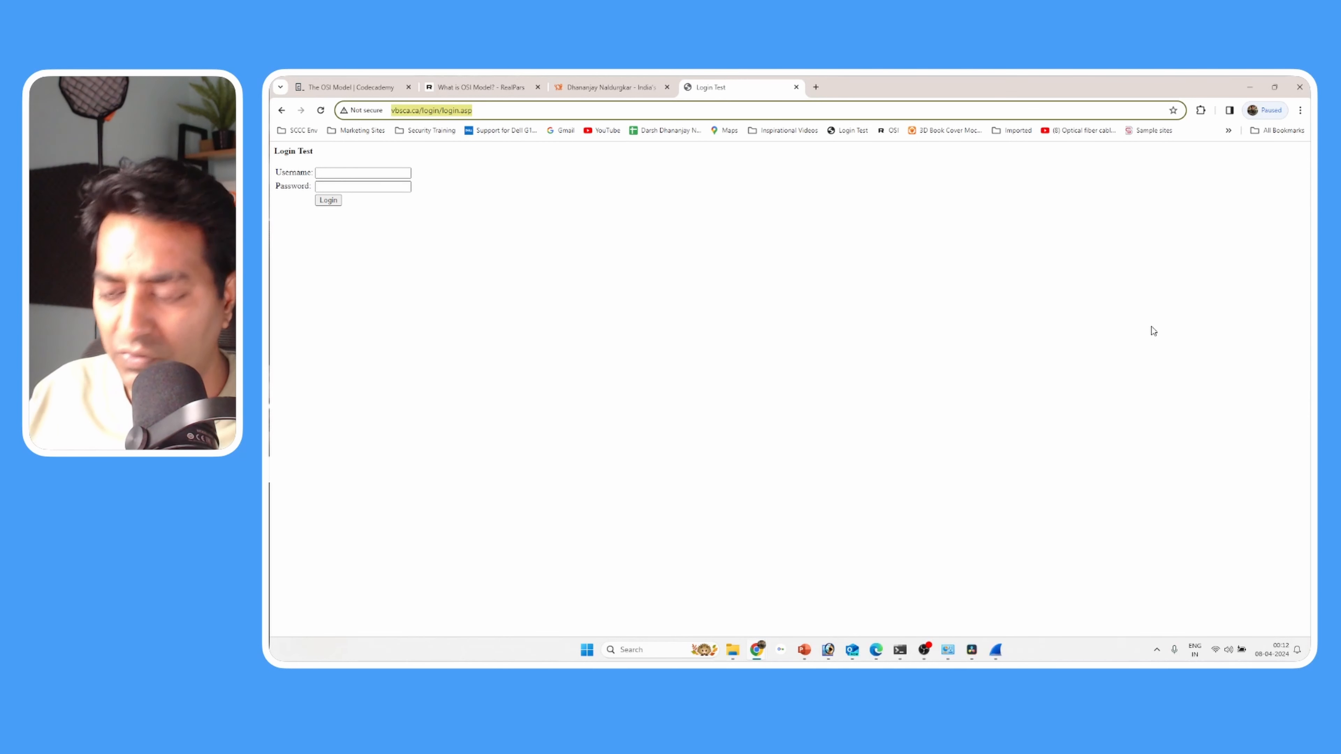
{"action": "key", "text": "ctrl+shift+n"}
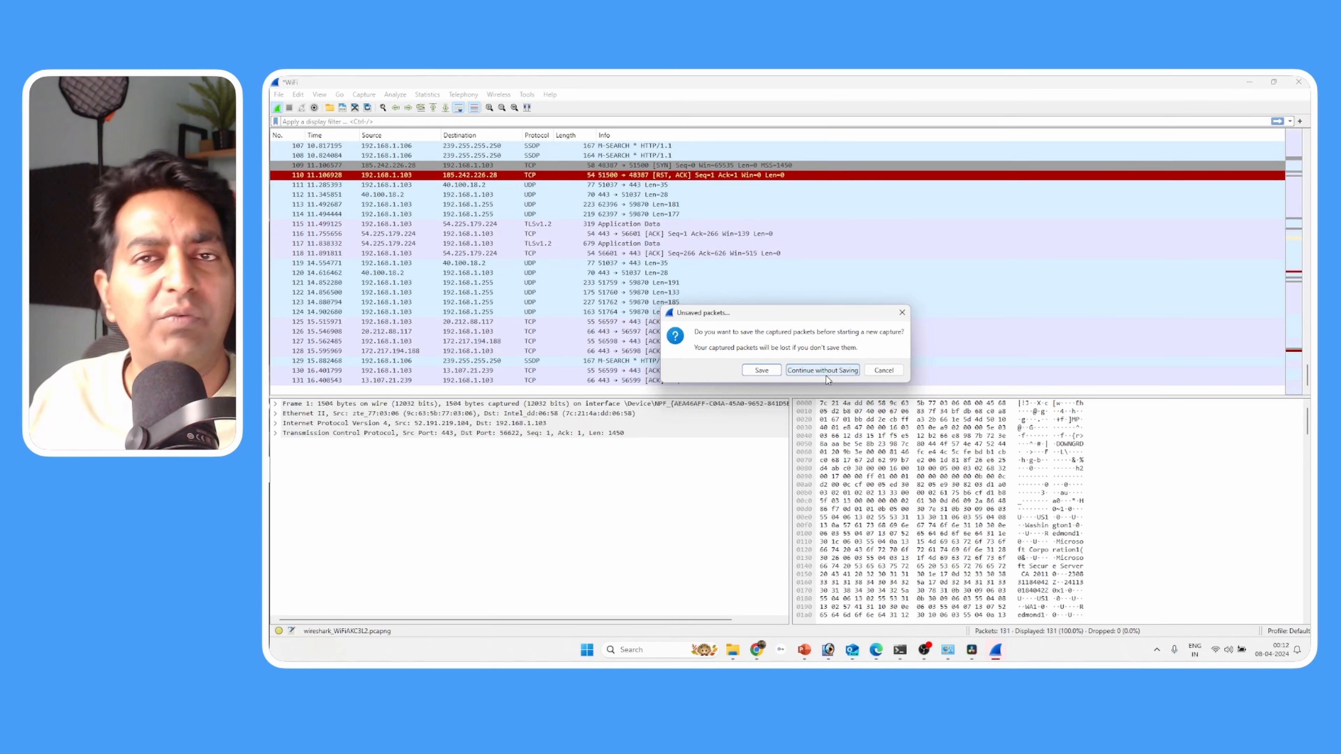
{"action": "left_click", "coordinate": [826, 375]}
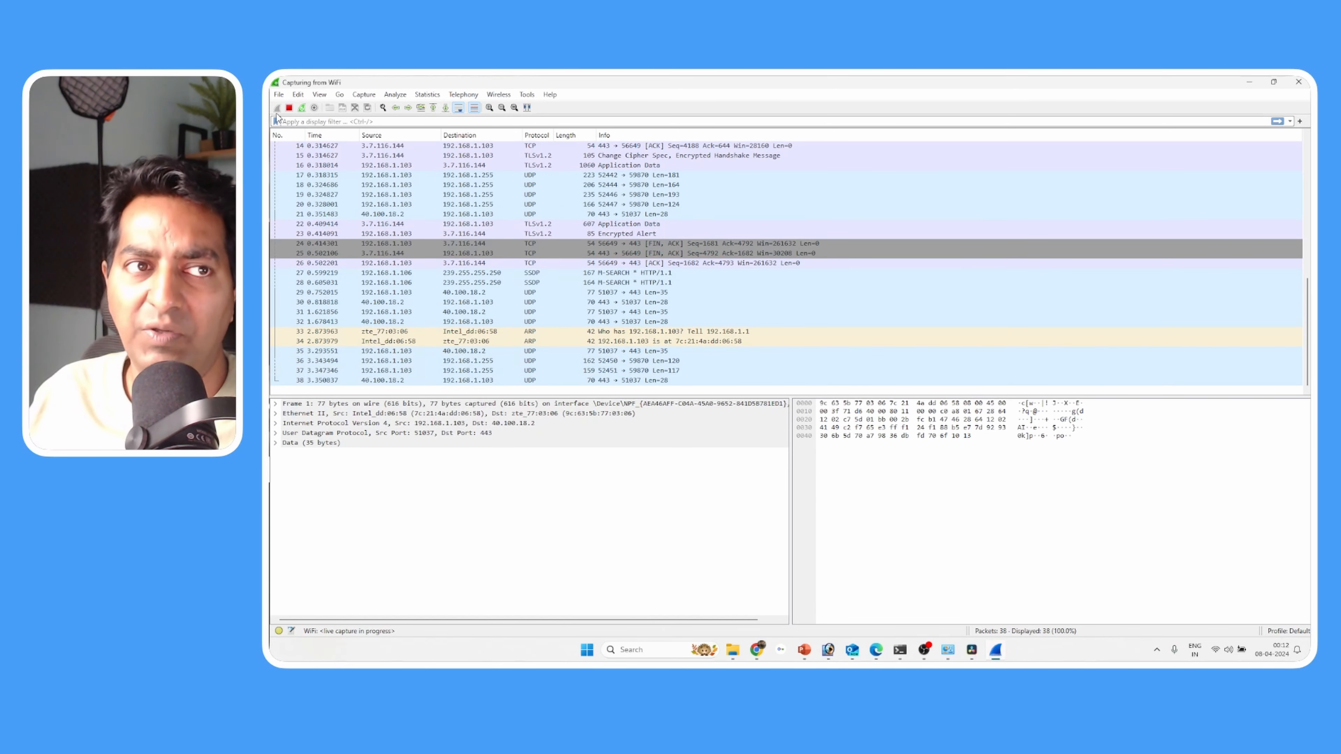
{"action": "left_click", "coordinate": [757, 649]}
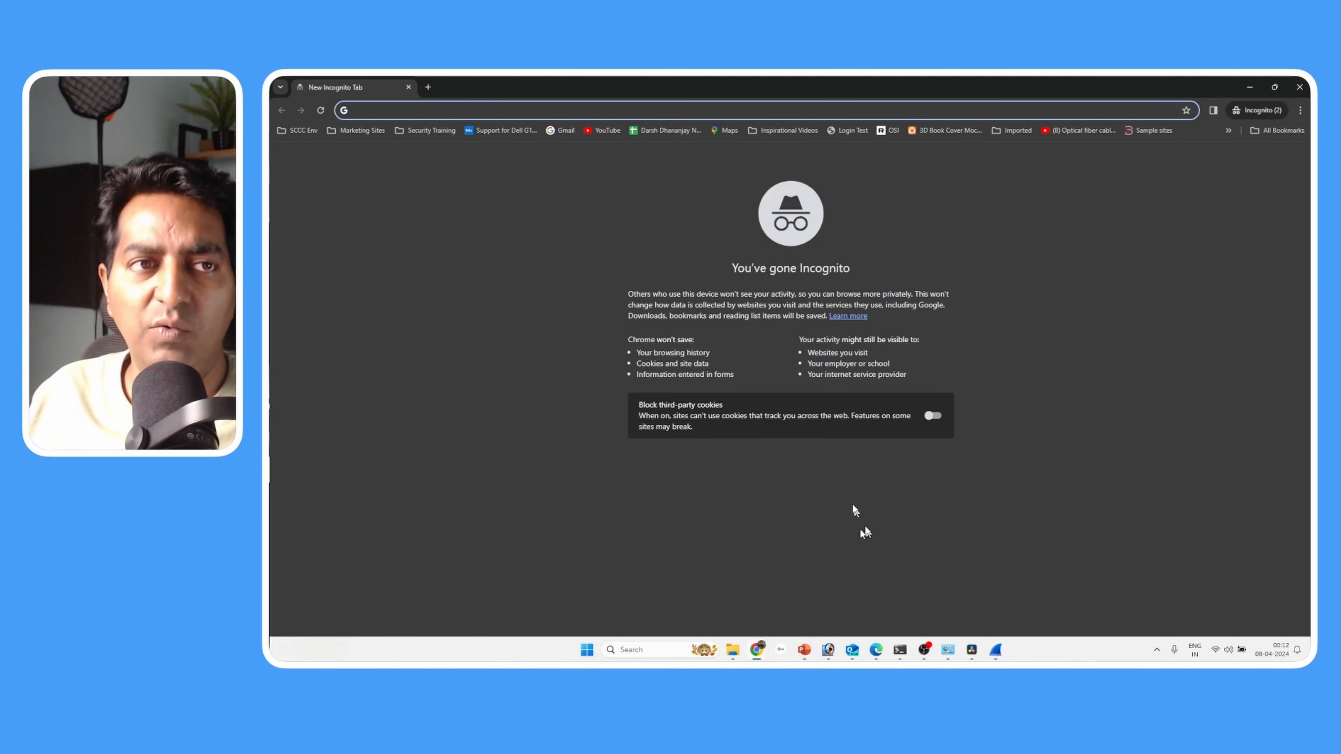
{"action": "key", "text": "ctrl+v"}
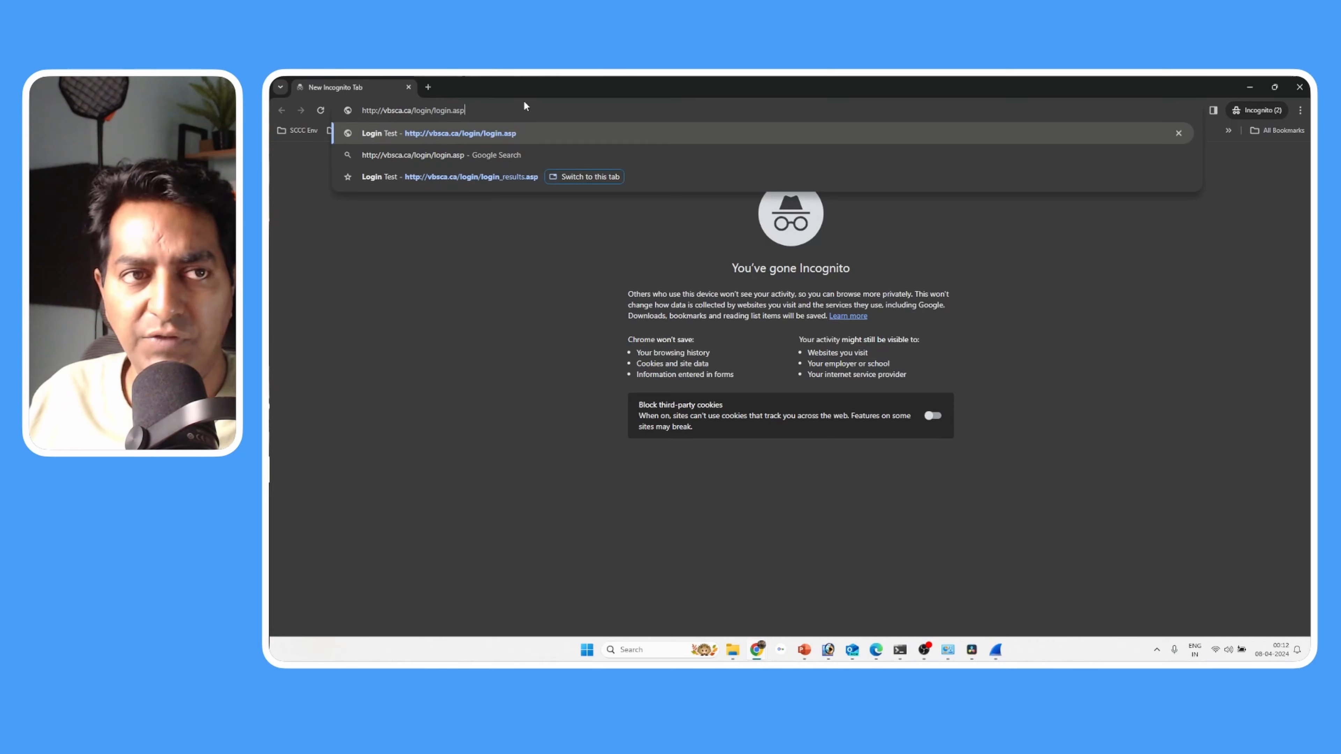
{"action": "key", "text": "Return"}
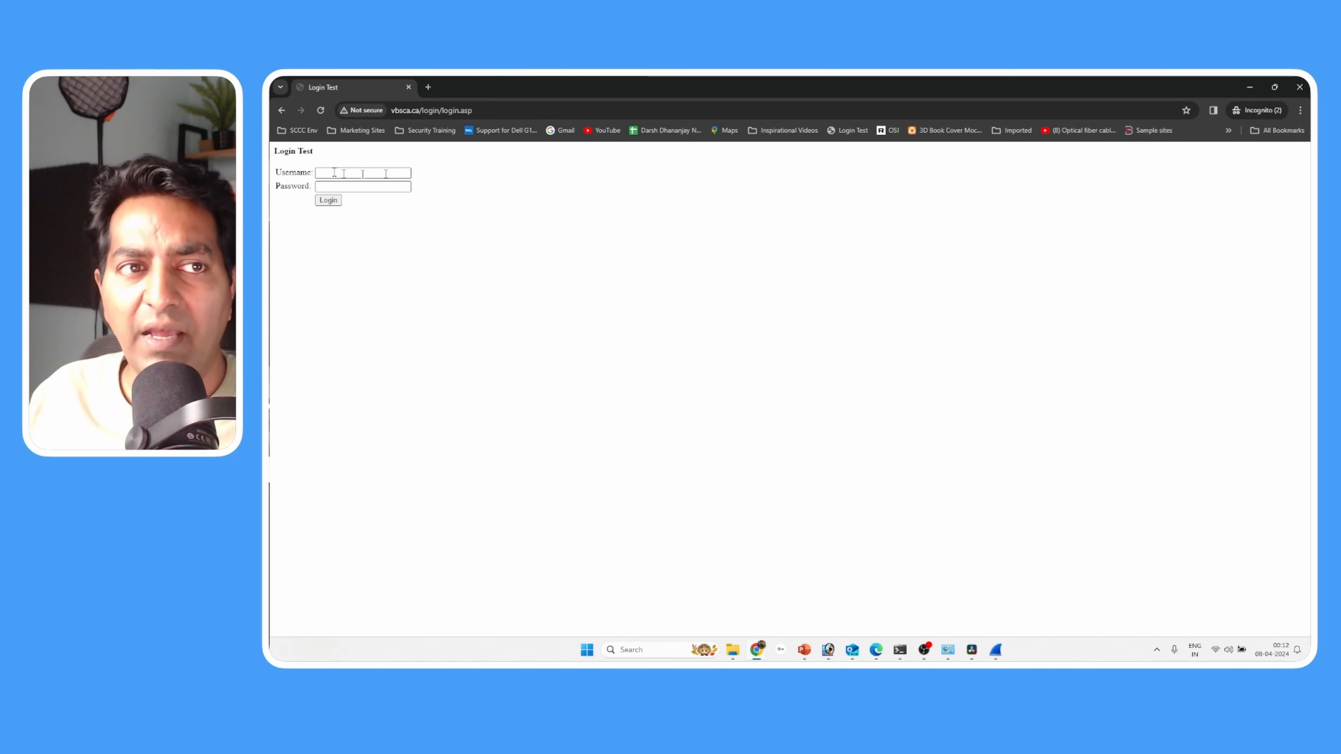
- Enter the username admin and the account password in the Login Test form and submit the login
{"action": "left_click", "coordinate": [324, 175]}
{"action": "left_click", "coordinate": [526, 185]}
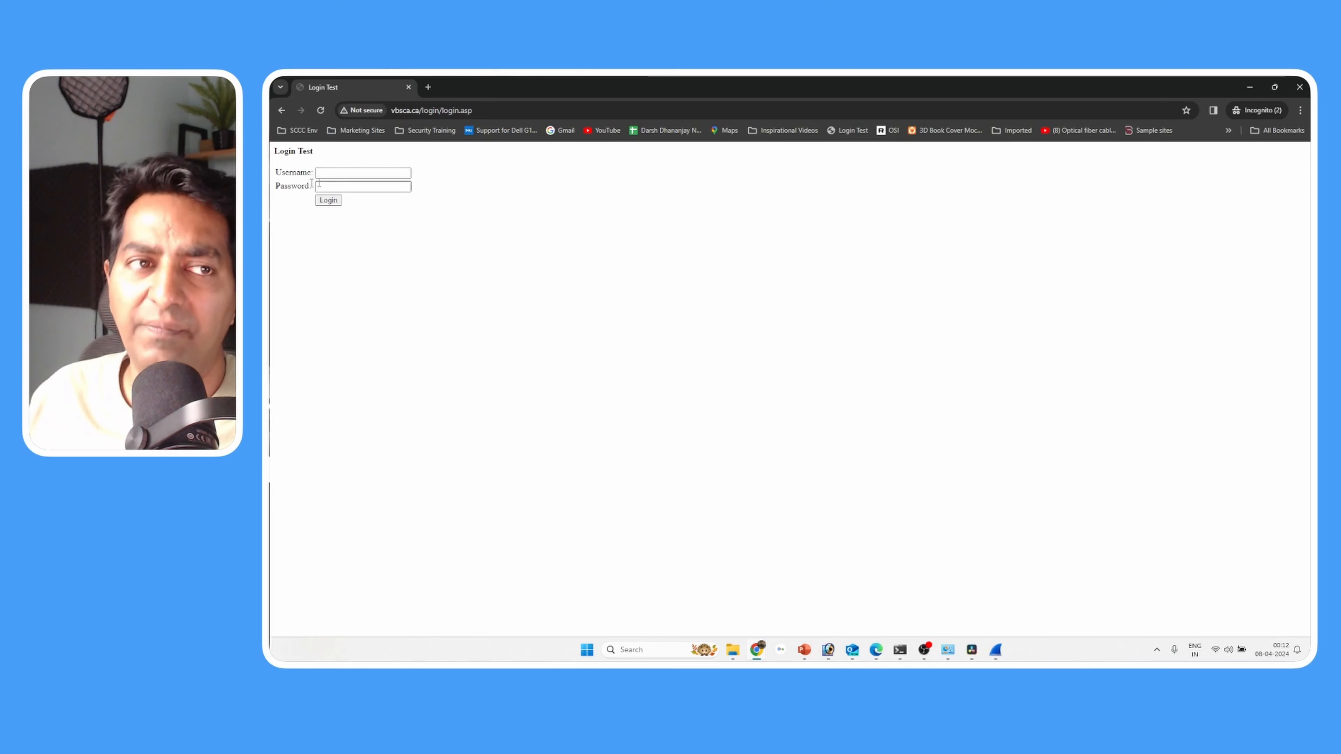
{"action": "left_click", "coordinate": [348, 176]}
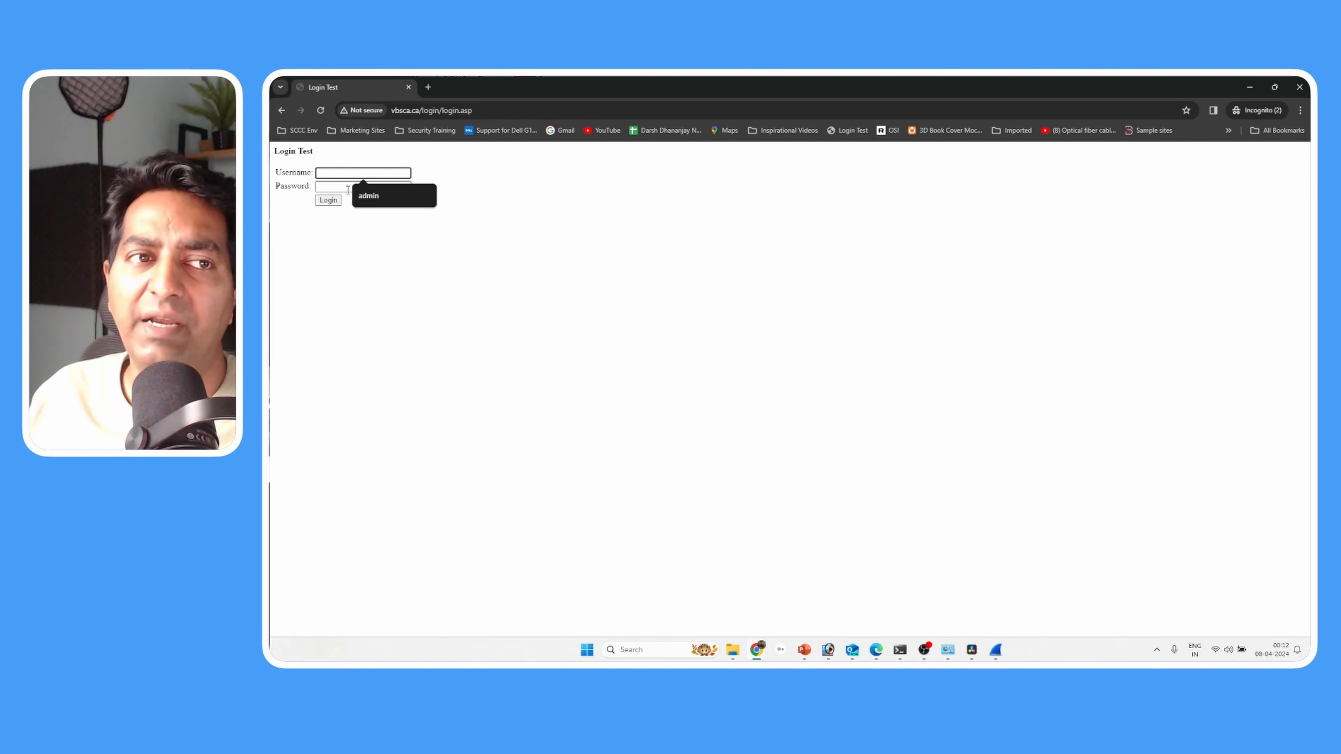
{"action": "left_click", "coordinate": [681, 195]}
{"action": "left_click", "coordinate": [401, 172]}
{"action": "type", "text": "admin"}
{"action": "key", "text": "Tab"}
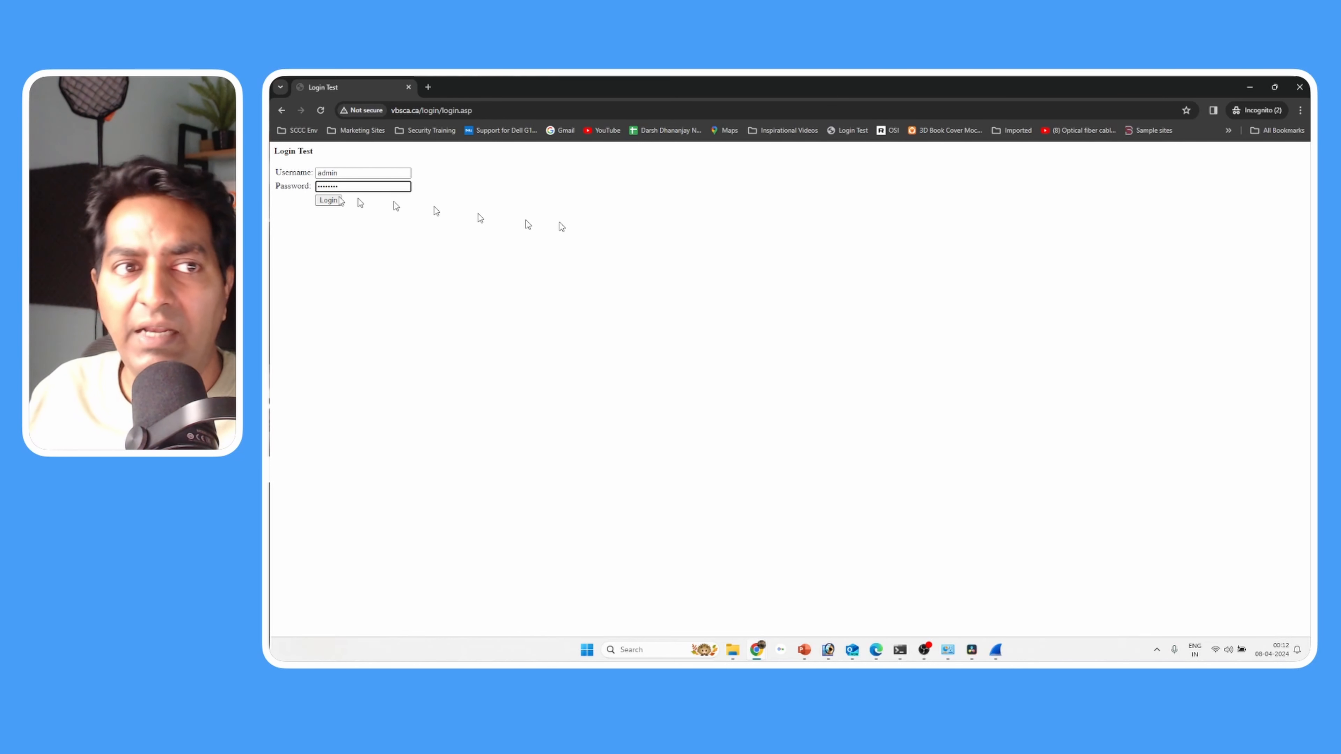
{"action": "left_click", "coordinate": [327, 200]}
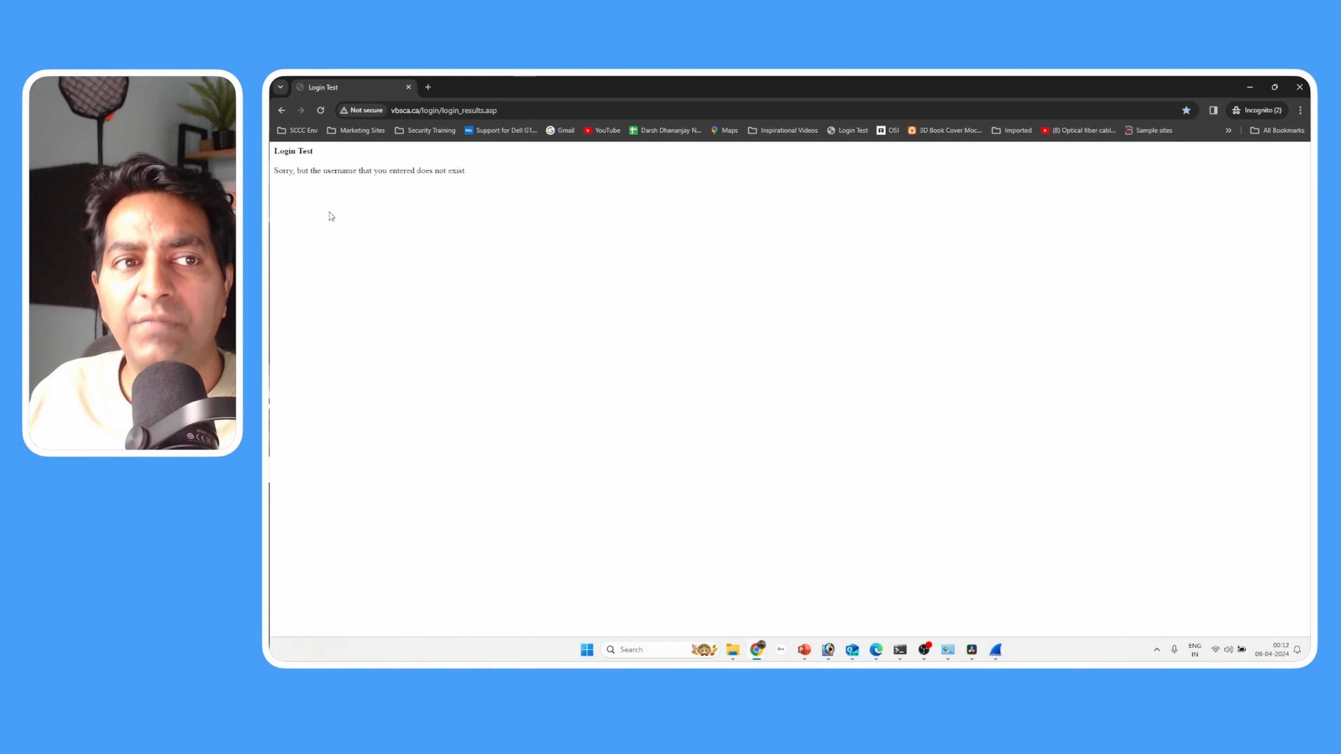
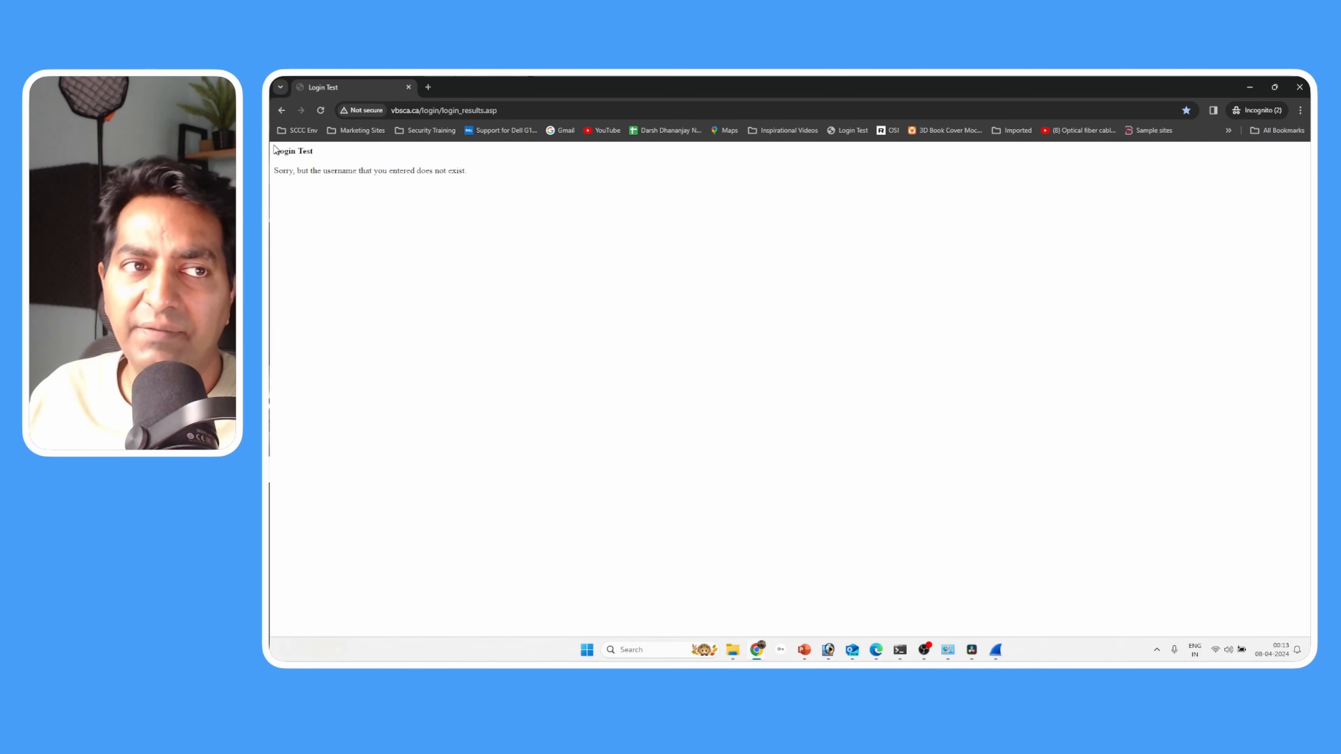
- Read the login result message on the Login Test page in the Incognito window
{"action": "left_click_drag", "start_coordinate": [274, 151], "coordinate": [536, 182]}
{"action": "left_click", "coordinate": [468, 205]}
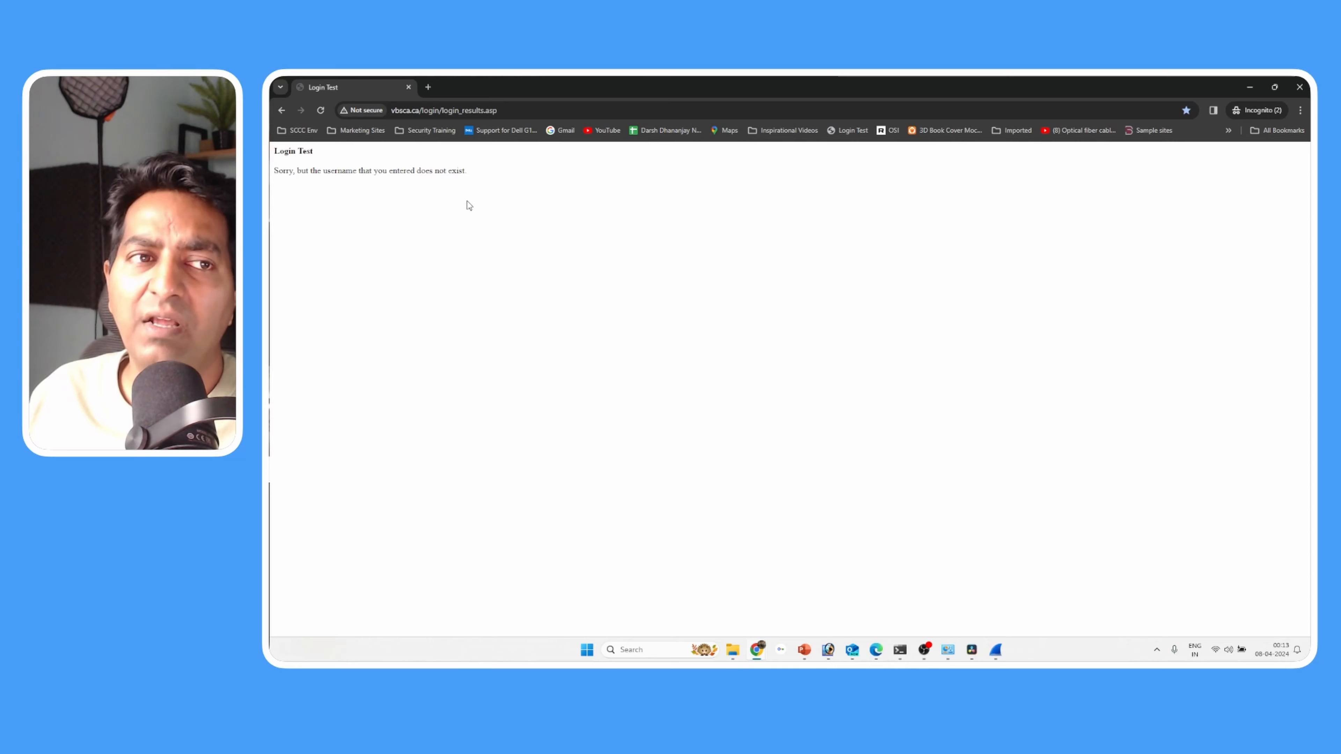
{"action": "left_click_drag", "start_coordinate": [274, 176], "coordinate": [576, 179]}
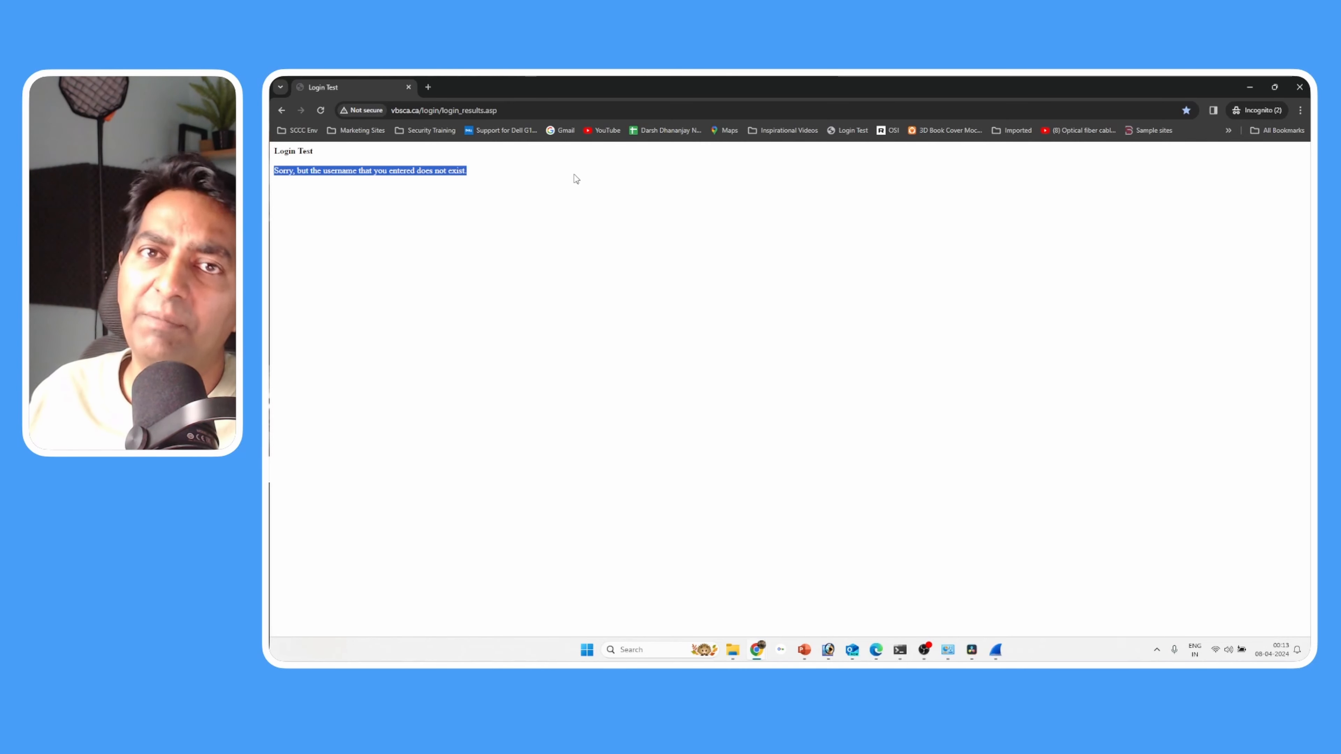
{"action": "left_click", "coordinate": [467, 185]}
{"action": "left_click_drag", "start_coordinate": [477, 179], "coordinate": [274, 151]}
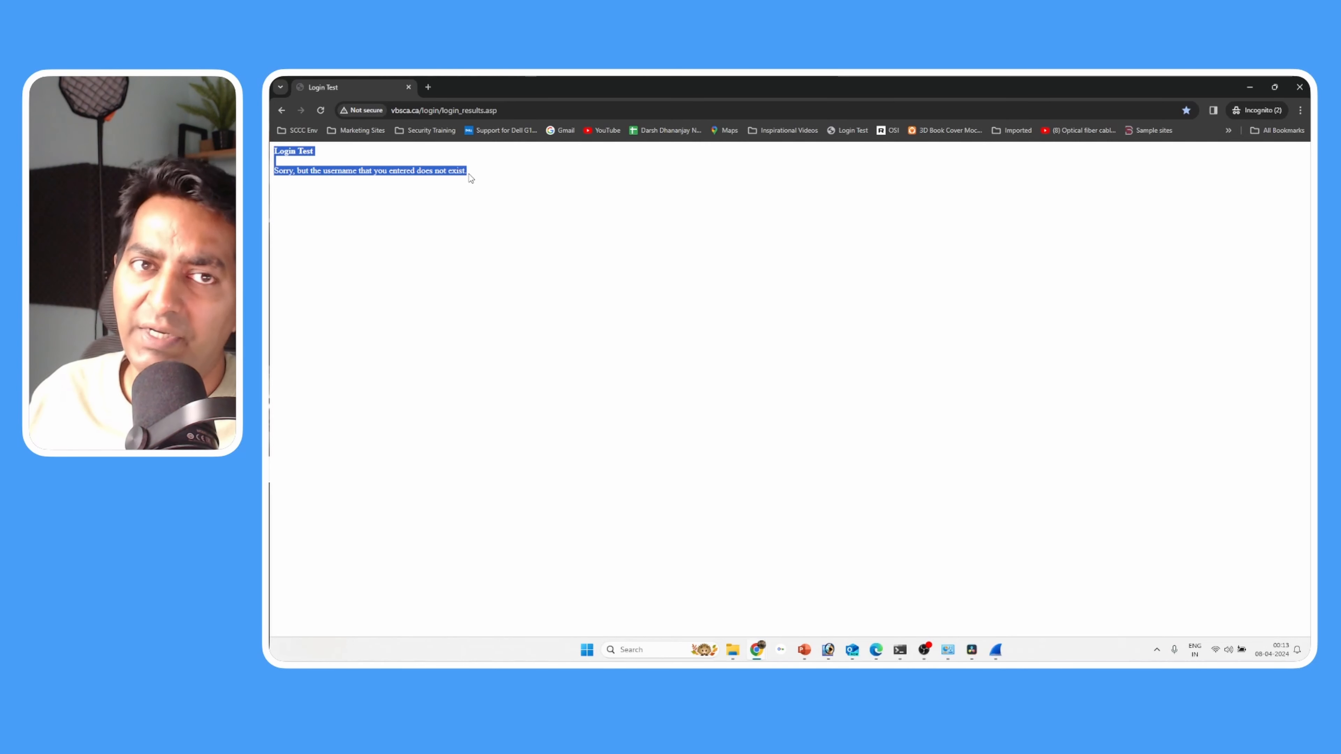
{"action": "left_click", "coordinate": [561, 179]}
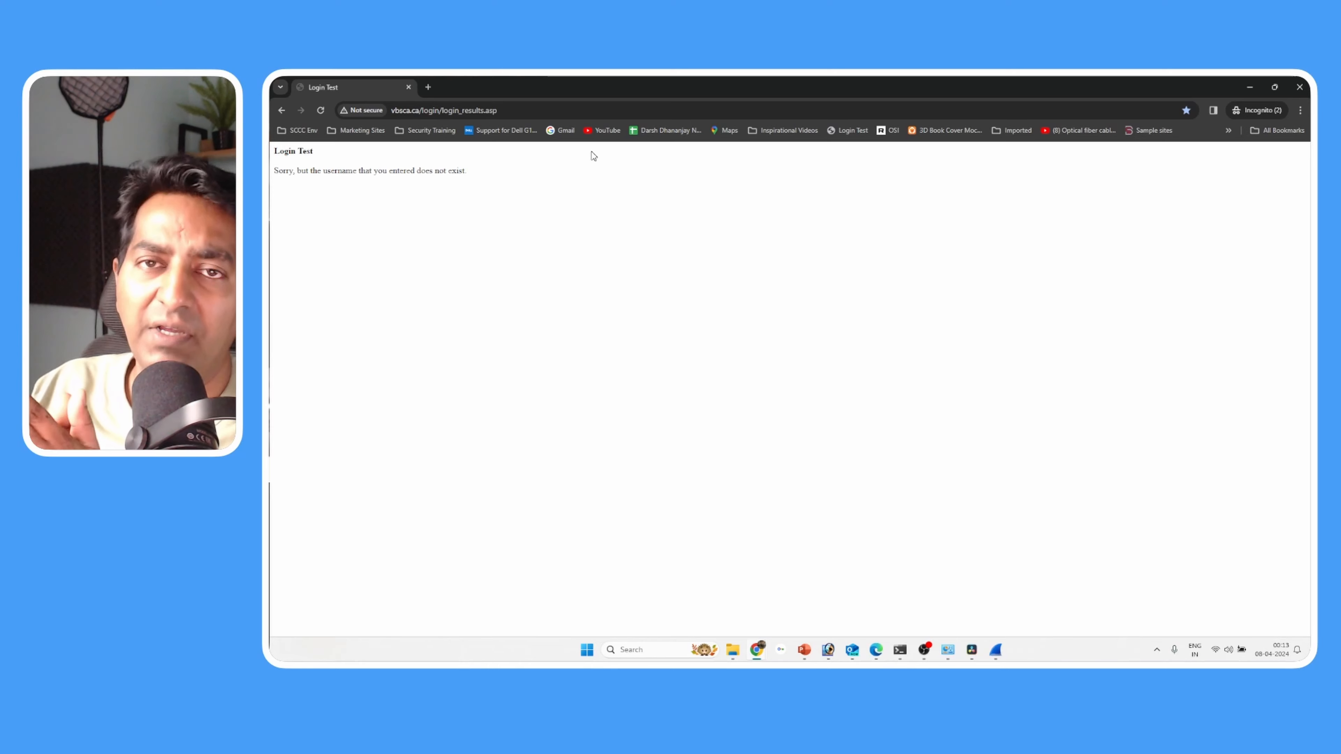
- Switch to Wireshark, stop the WiFi capture and filter the captured packets with tcp contains http
{"action": "left_click", "coordinate": [996, 648]}
{"action": "left_click", "coordinate": [289, 107]}
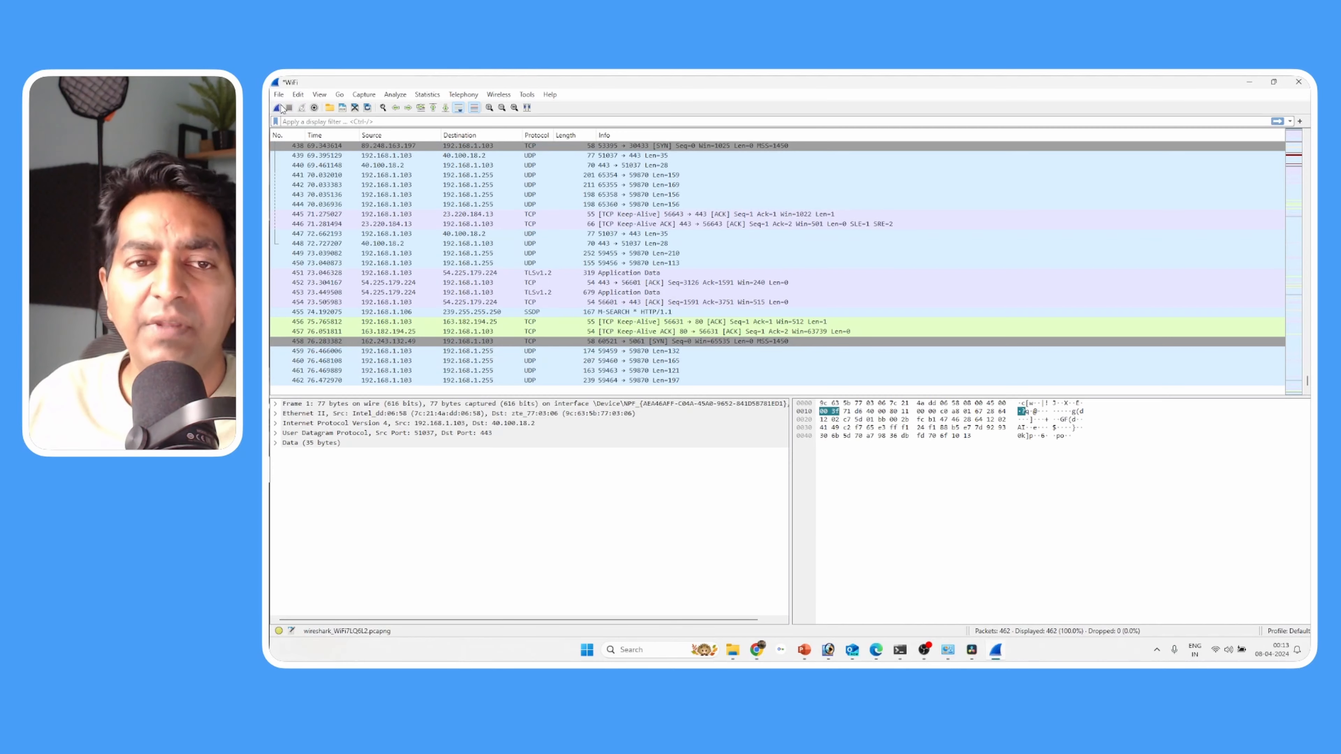
{"action": "scroll", "coordinate": [697, 368], "scroll_direction": "up", "scroll_amount": 11}
{"action": "scroll", "coordinate": [609, 301], "scroll_direction": "up", "scroll_amount": 6}
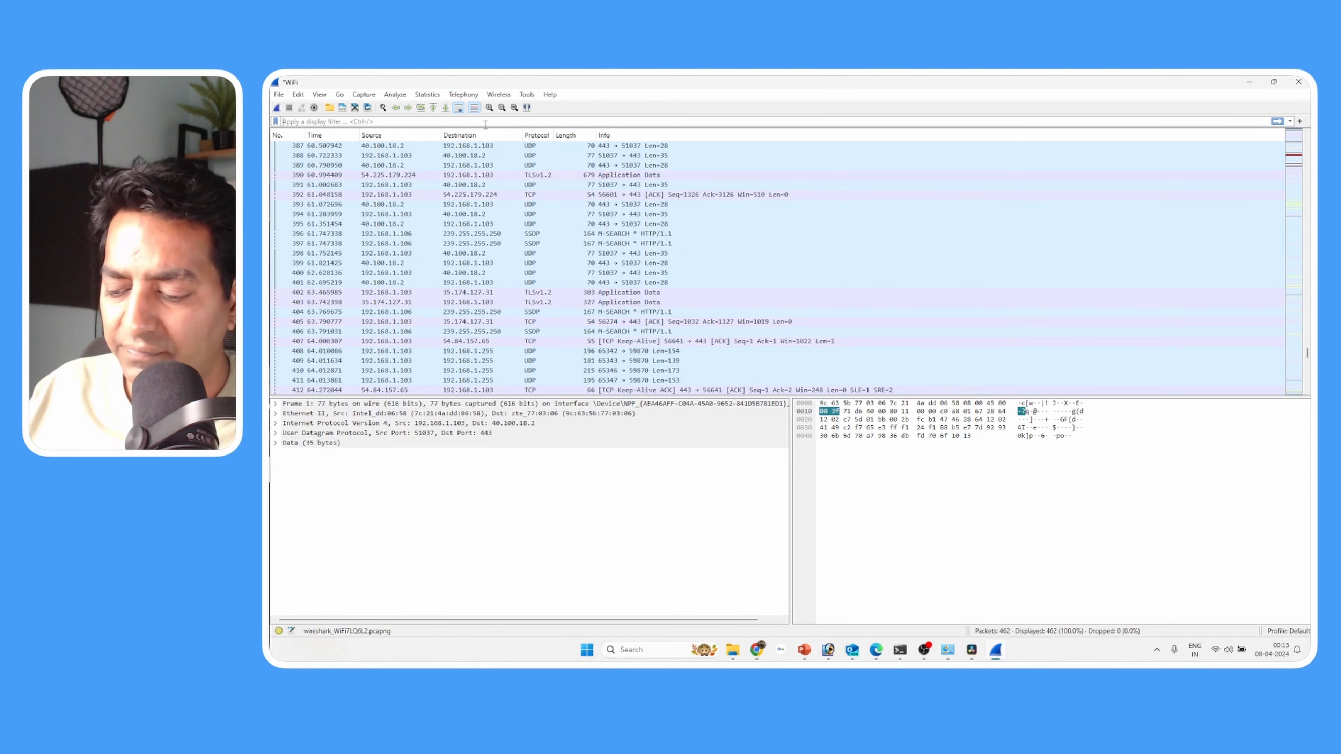
{"action": "type", "text": "tcp contai"}
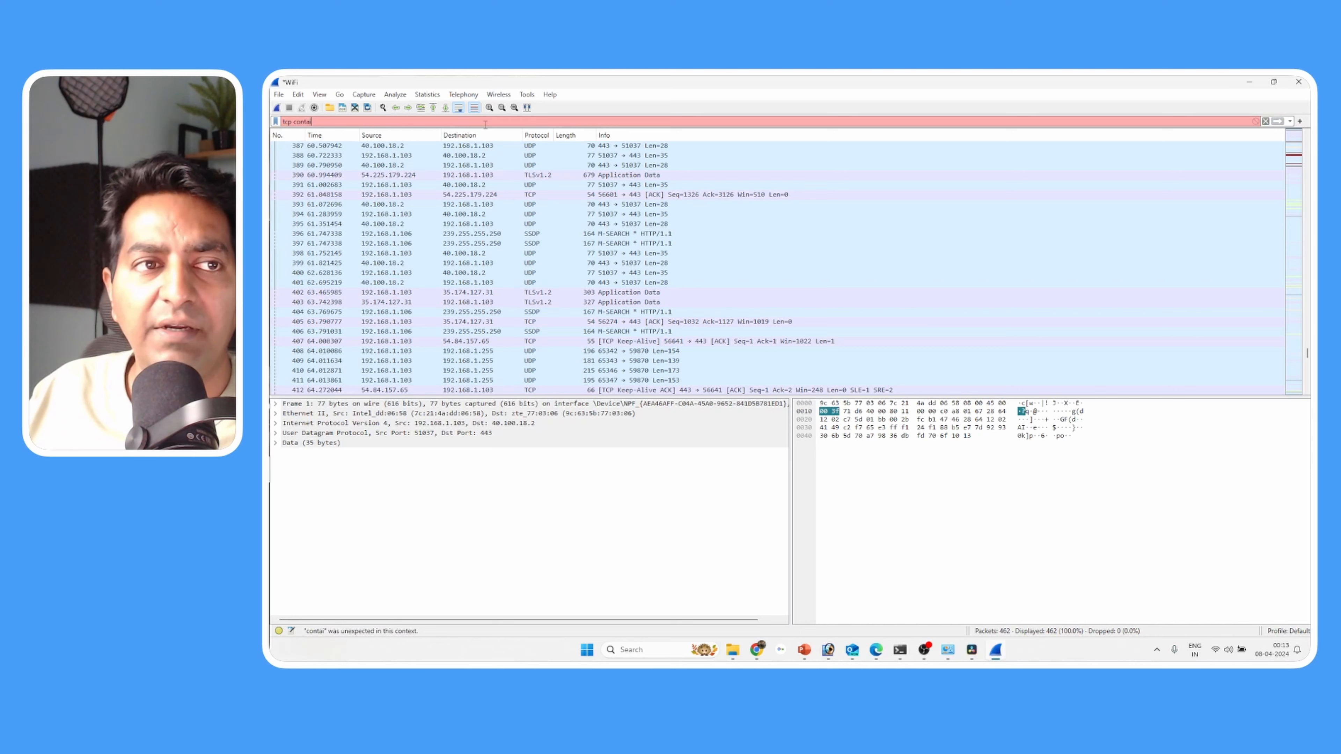
{"action": "type", "text": "ns http"}
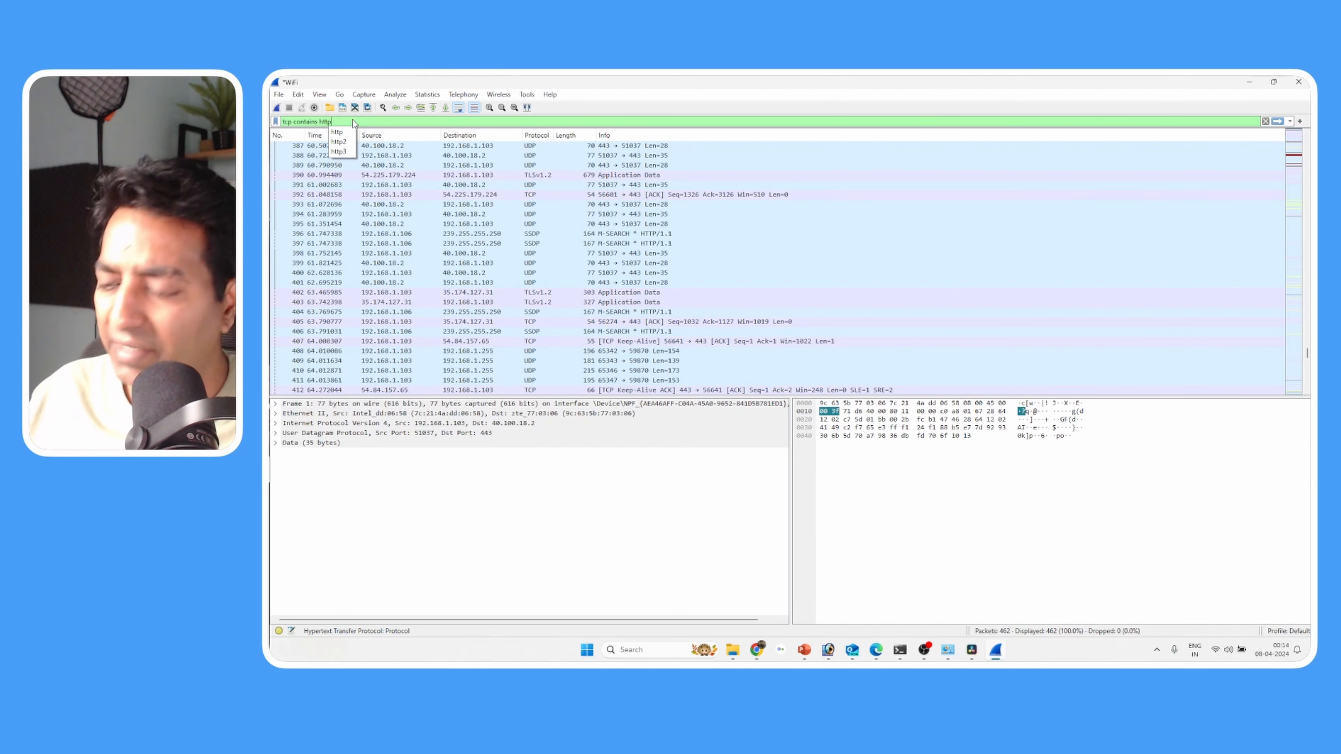
{"action": "key", "text": "Return"}
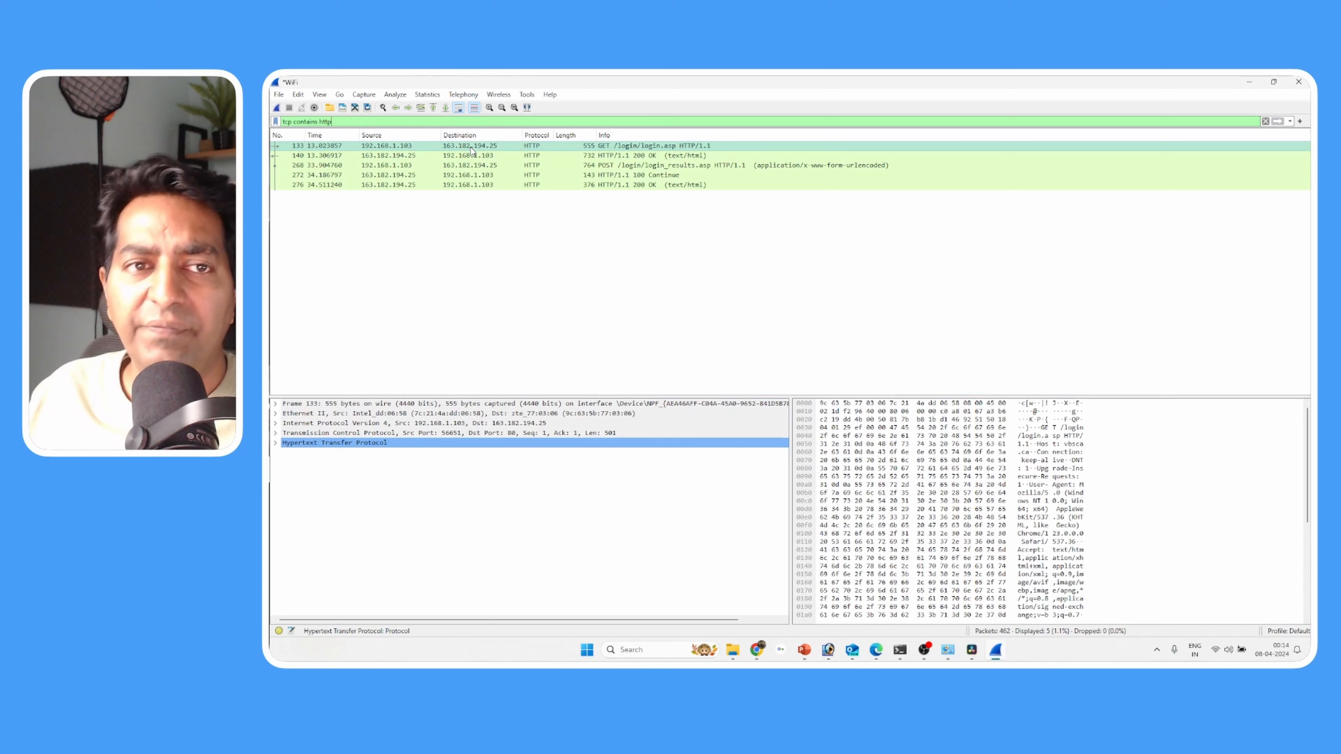
- Look through the filtered HTTP packets one by one and return to the GET /login/login.asp request
{"action": "left_click", "coordinate": [462, 157]}
{"action": "left_click", "coordinate": [462, 166]}
{"action": "left_click", "coordinate": [464, 175]}
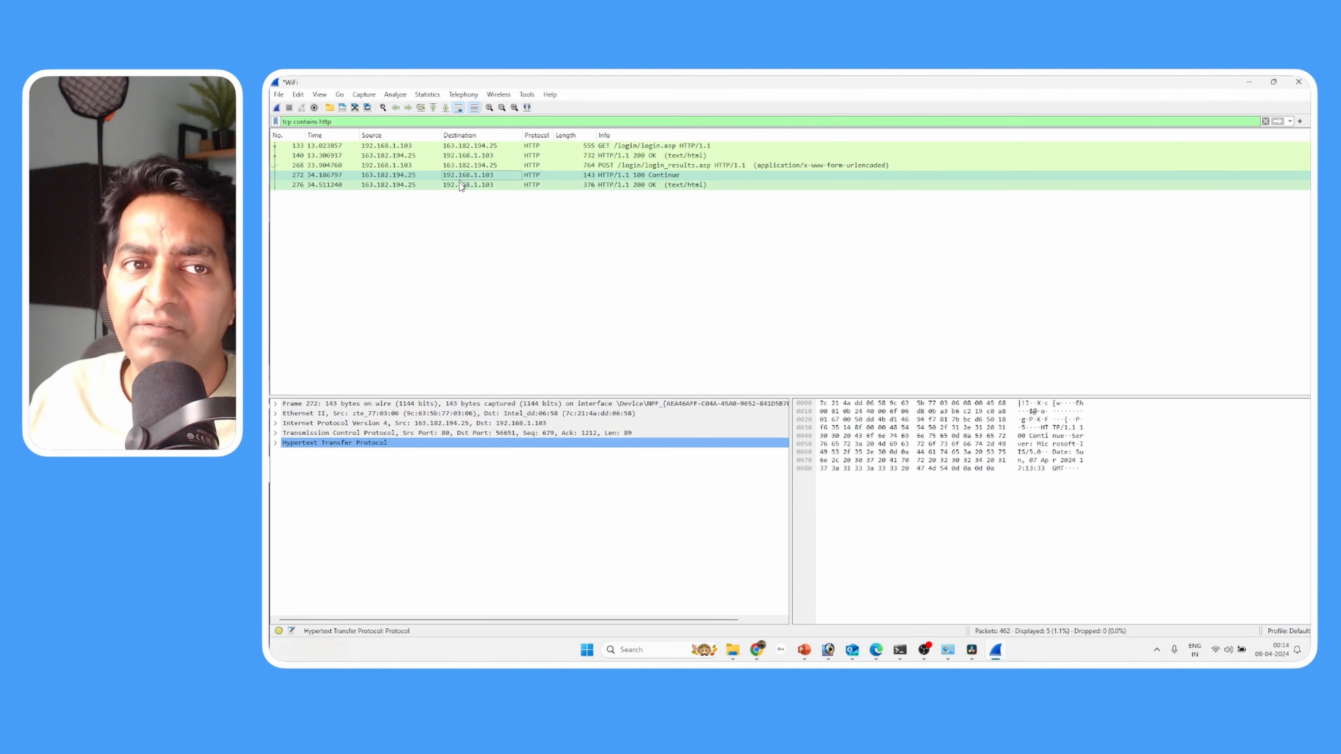
{"action": "left_click", "coordinate": [465, 184]}
{"action": "left_click", "coordinate": [611, 148]}
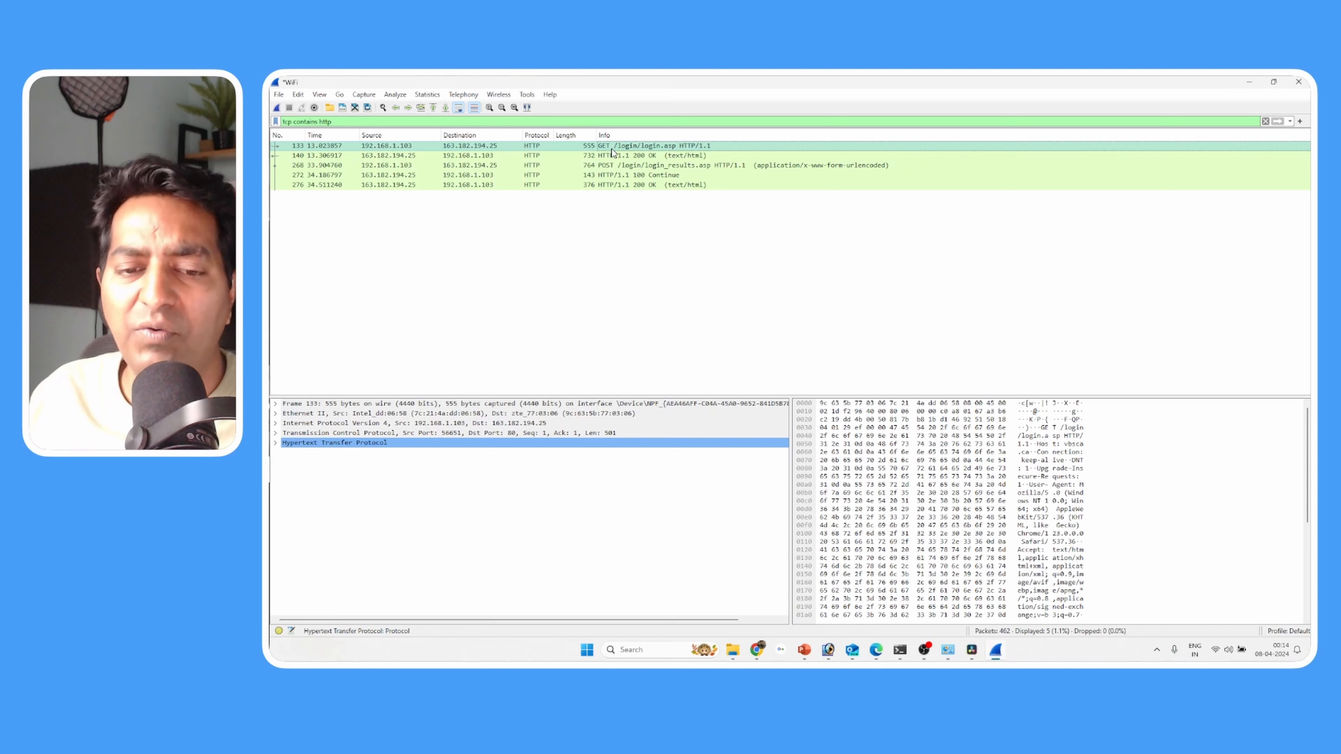
- Switch to Chrome's Incognito window, check the address of the login results page and return to Wireshark
{"action": "left_click", "coordinate": [756, 649]}
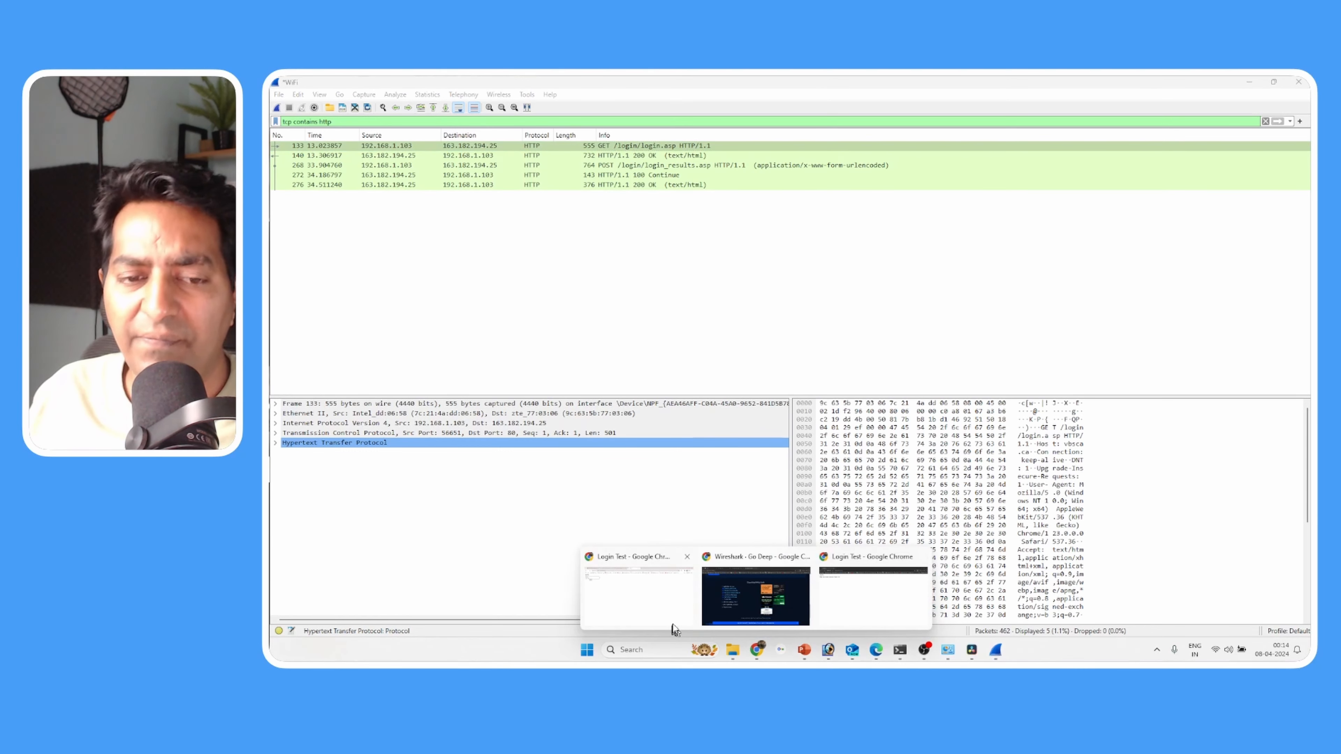
{"action": "left_click", "coordinate": [872, 607]}
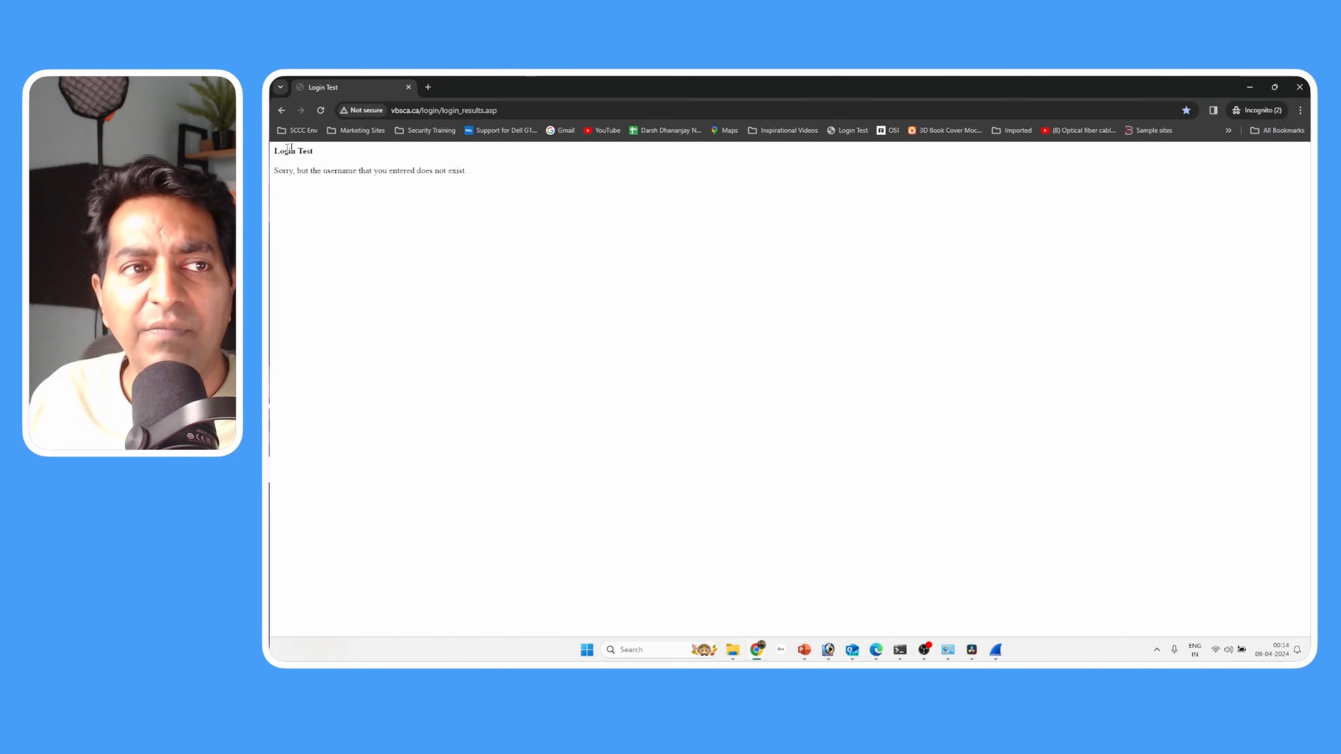
{"action": "left_click", "coordinate": [575, 111]}
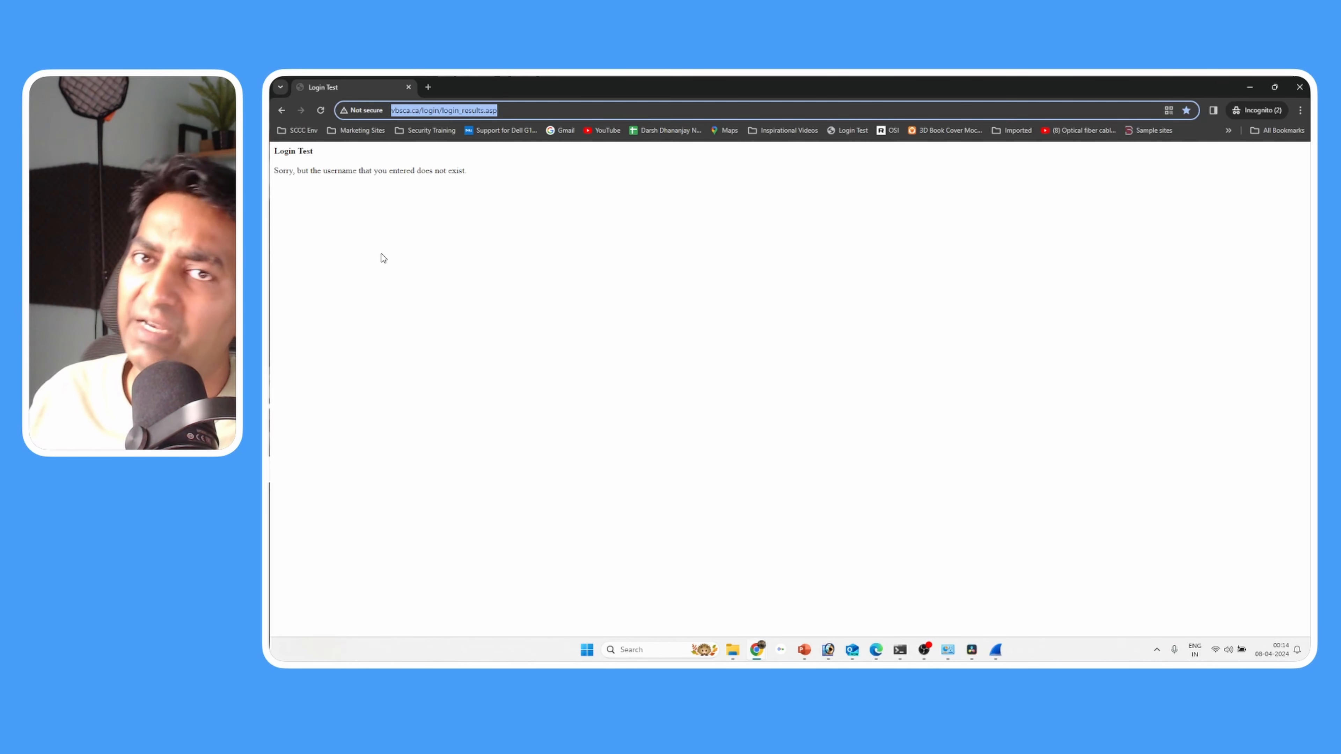
{"action": "left_click", "coordinate": [1249, 86]}
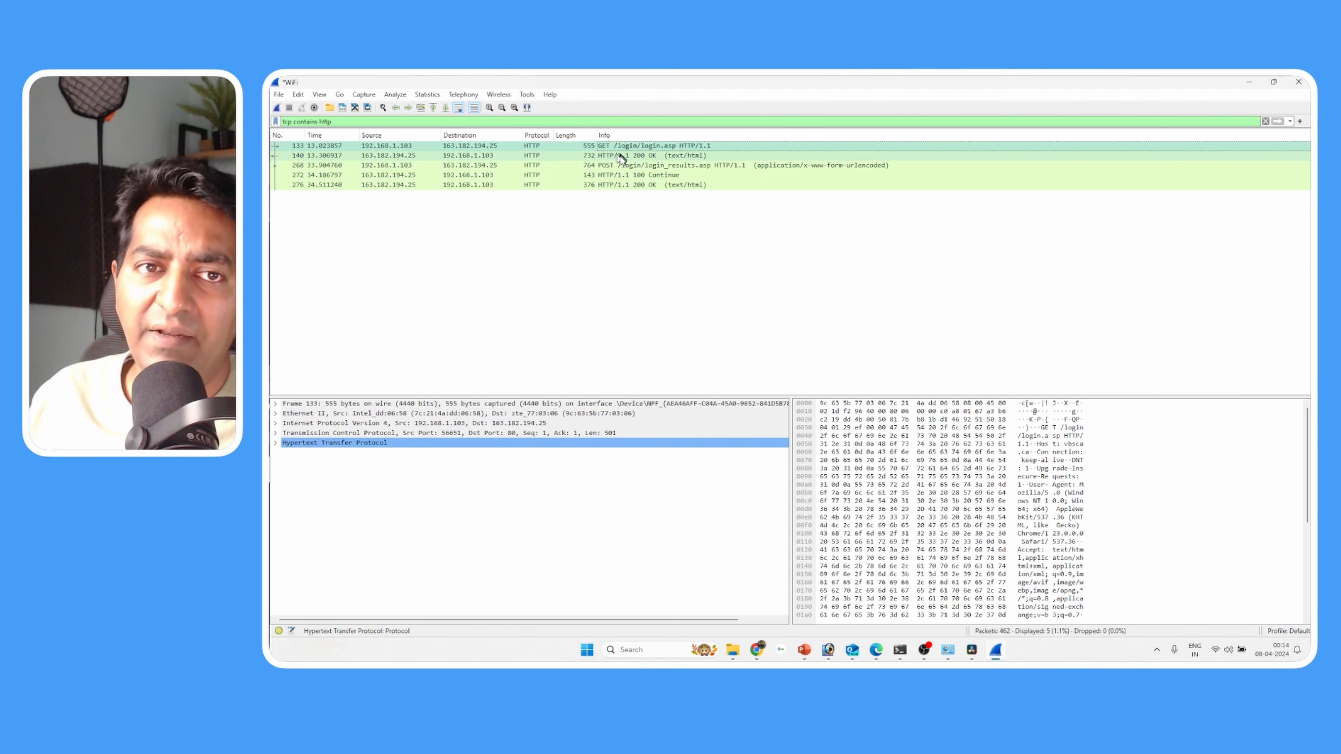
- Inspect the remaining HTTP responses and select the POST /login/login_results.asp packet
{"action": "left_click", "coordinate": [623, 155]}
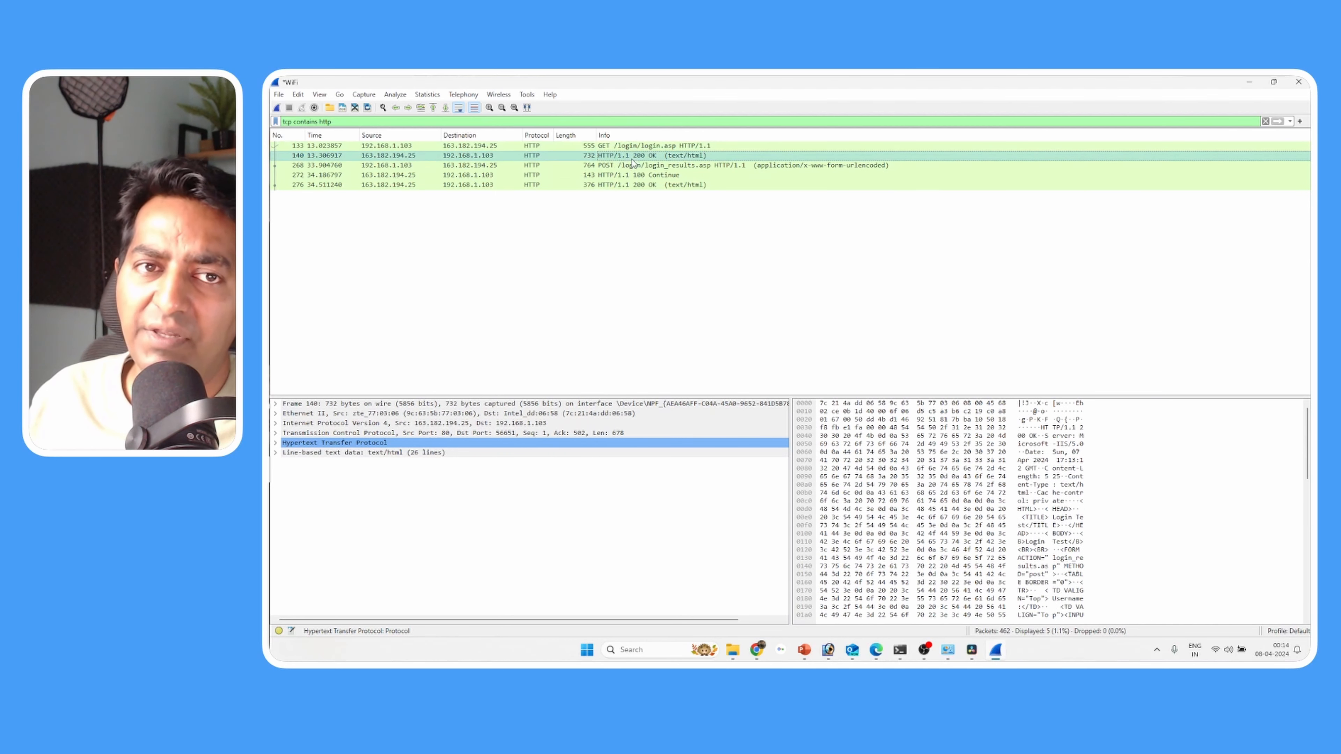
{"action": "left_click", "coordinate": [669, 165]}
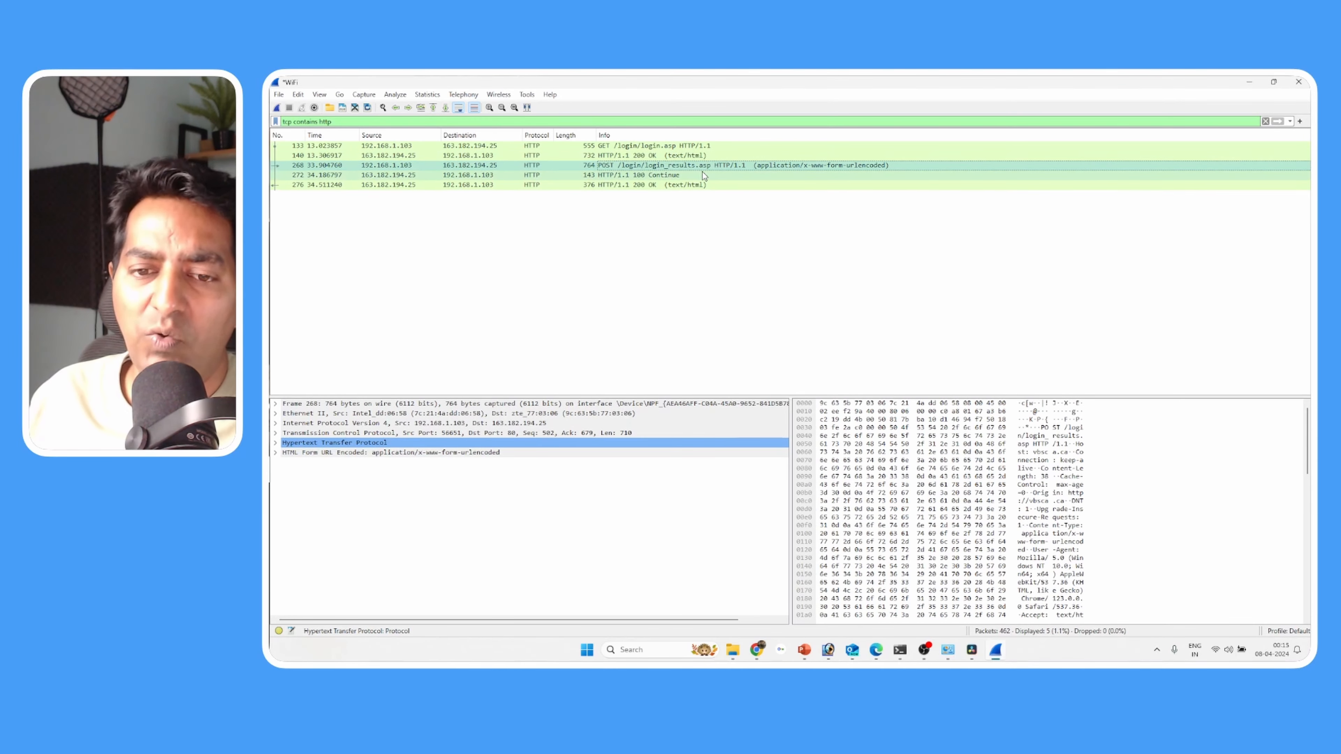
{"action": "left_click", "coordinate": [641, 176]}
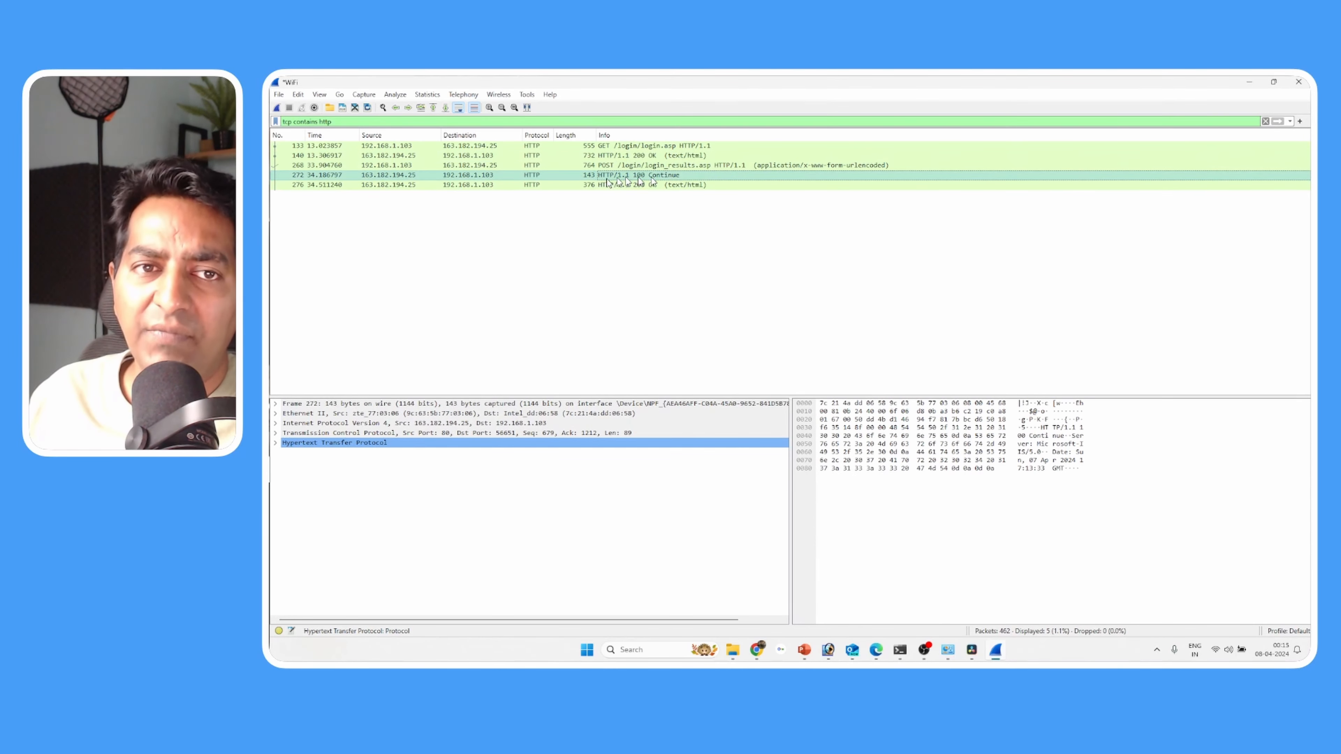
{"action": "left_click", "coordinate": [606, 166]}
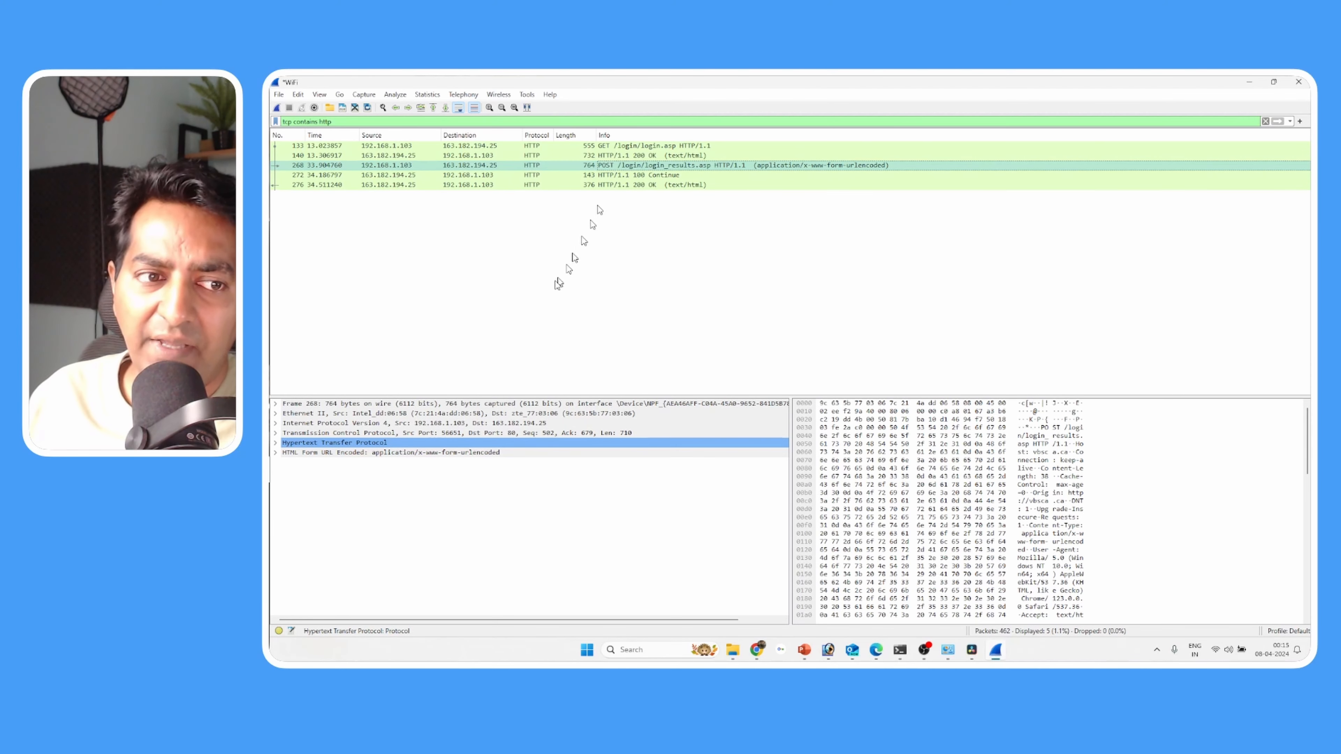
- Enlarge the packet details area and expand the POST packet's Hypertext Transfer Protocol and HTML Form URL Encoded sections
{"action": "left_click_drag", "start_coordinate": [631, 395], "coordinate": [631, 214]}
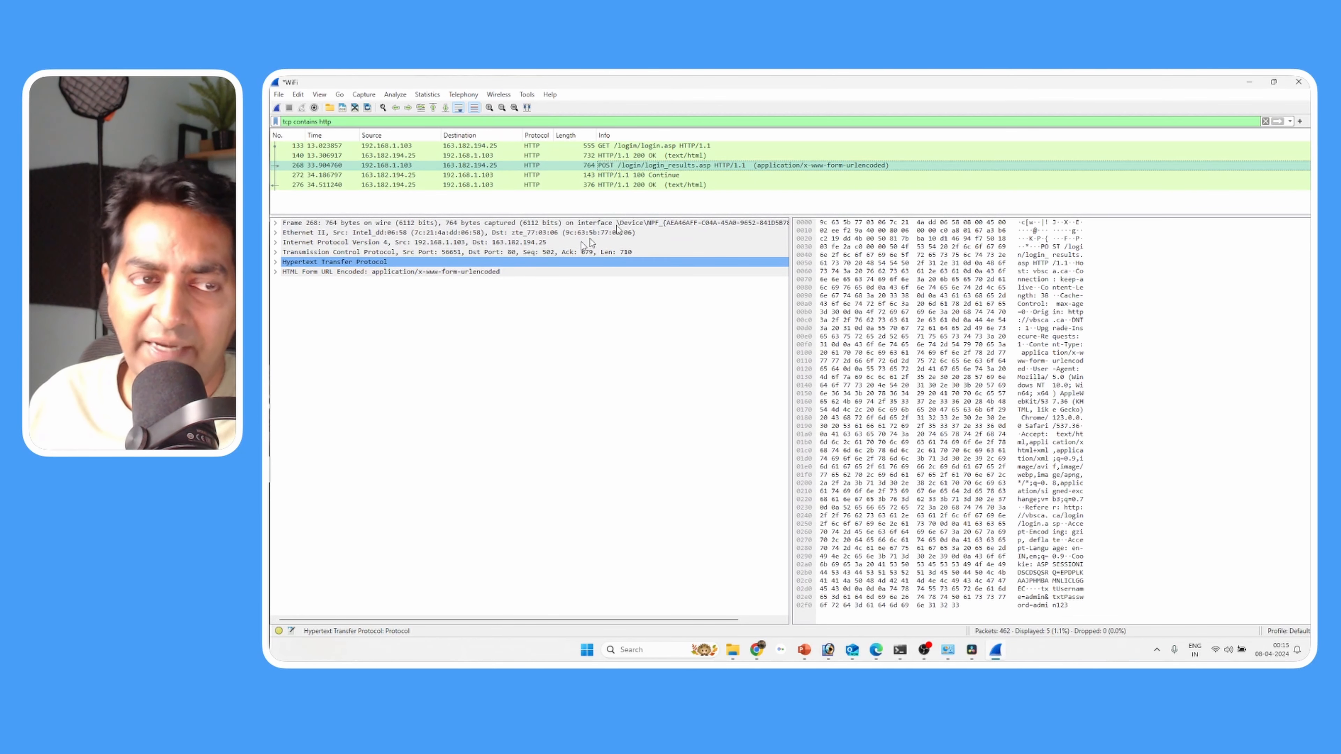
{"action": "left_click", "coordinate": [275, 263]}
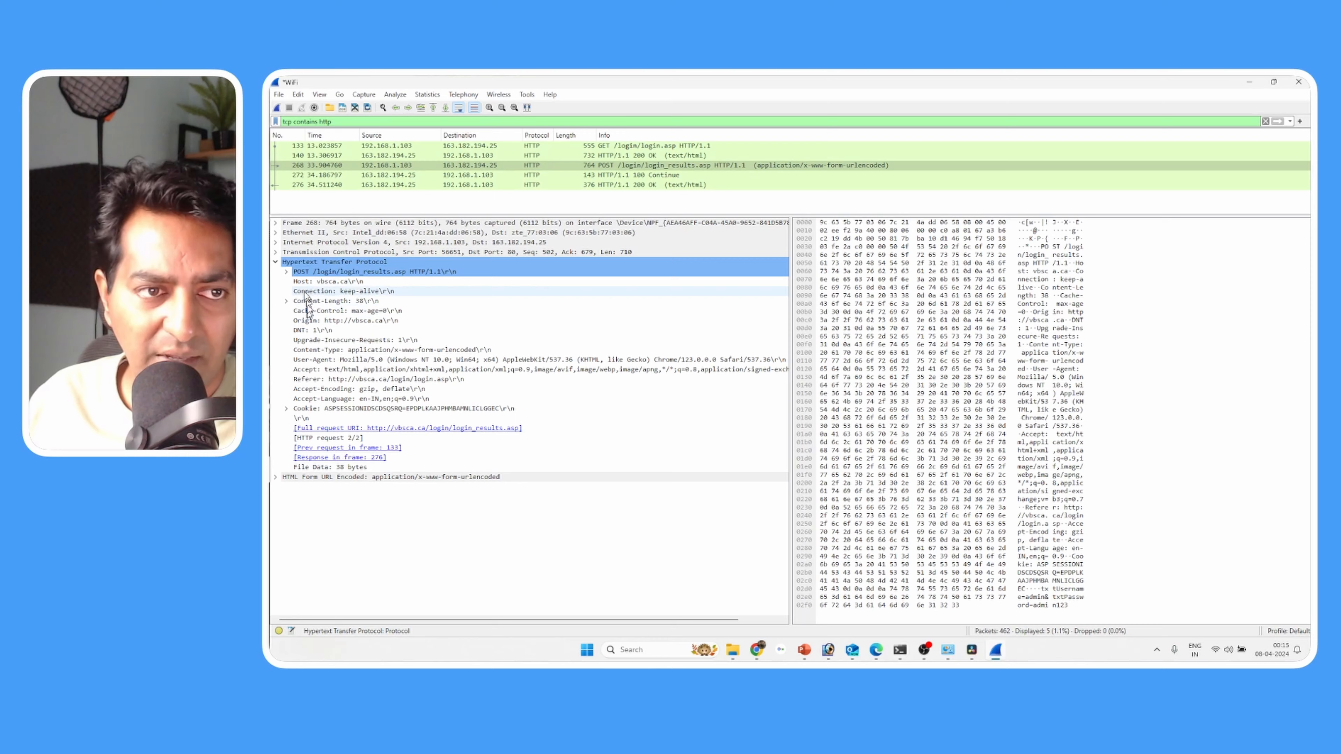
{"action": "left_click", "coordinate": [275, 477]}
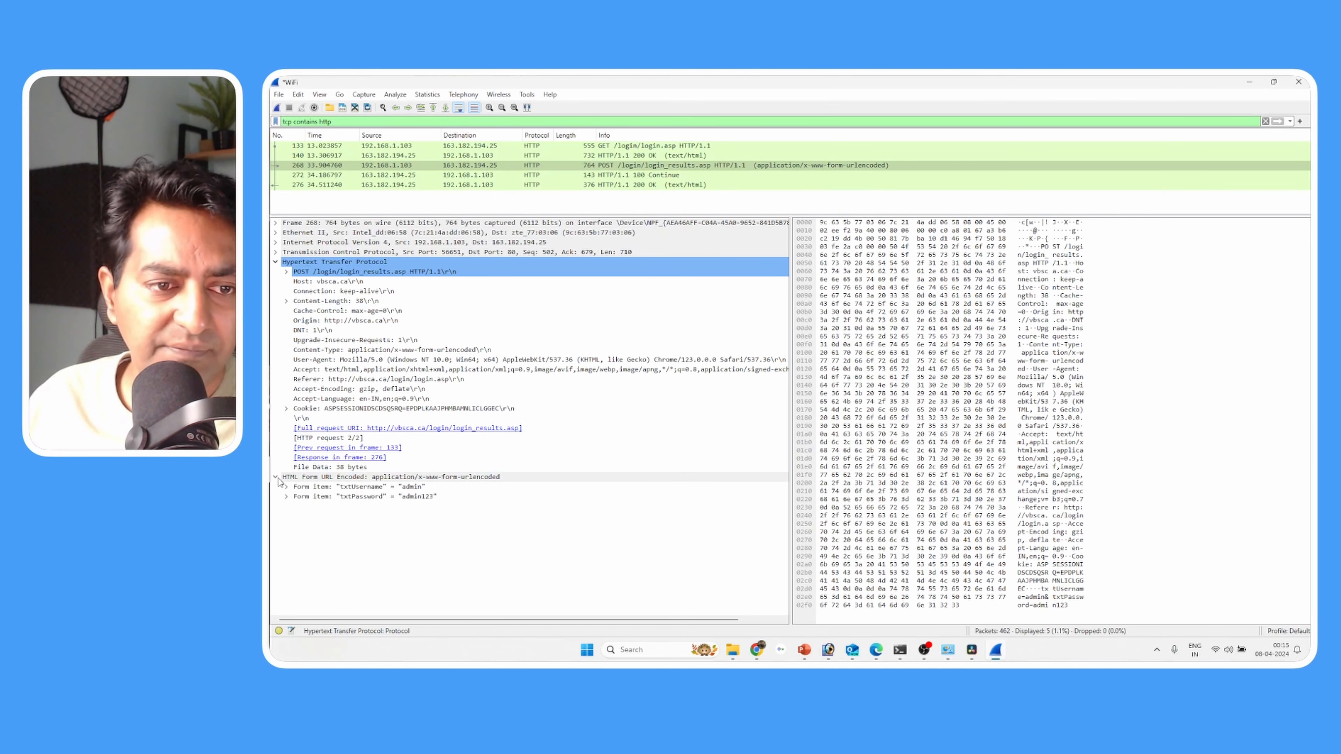
- Expand the POST packet's Ethernet II and Internet Protocol Version 4 sections to examine the source and destination addresses
{"action": "left_click", "coordinate": [277, 233]}
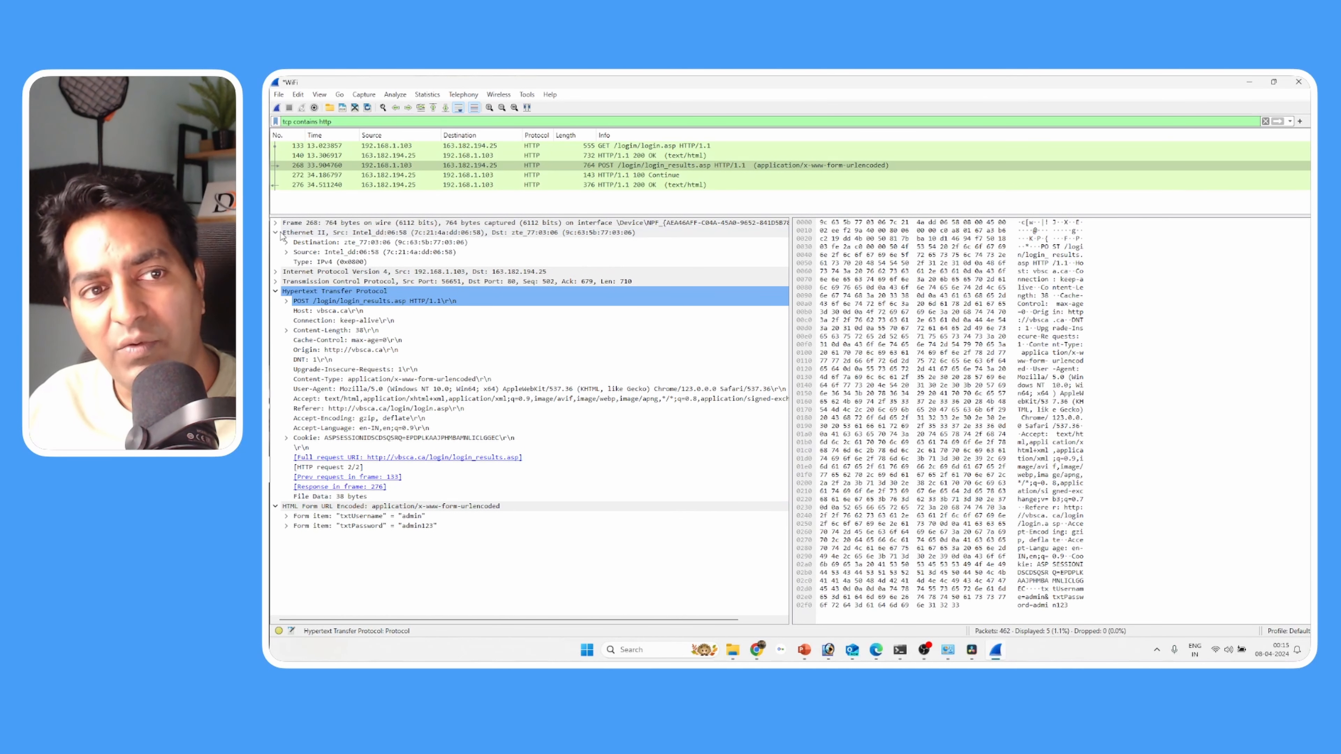
{"action": "left_click", "coordinate": [276, 272]}
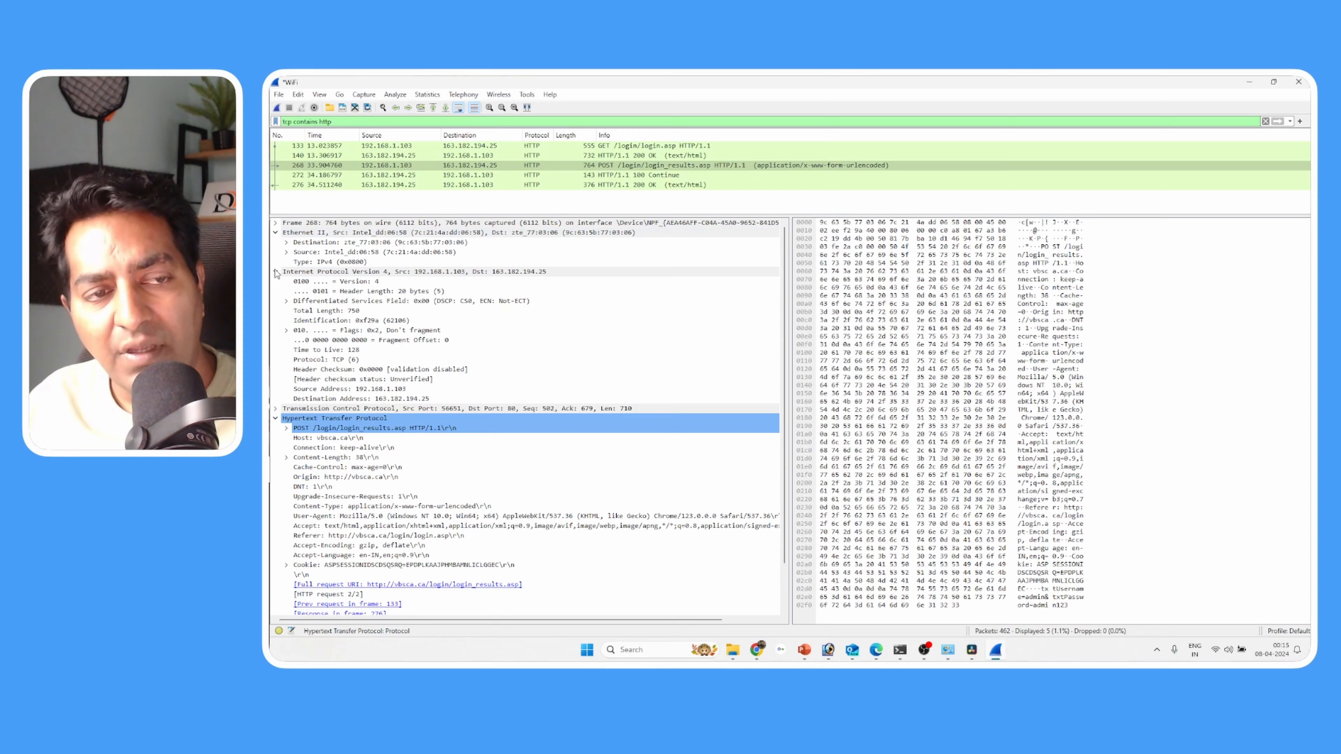
{"action": "left_click", "coordinate": [371, 272]}
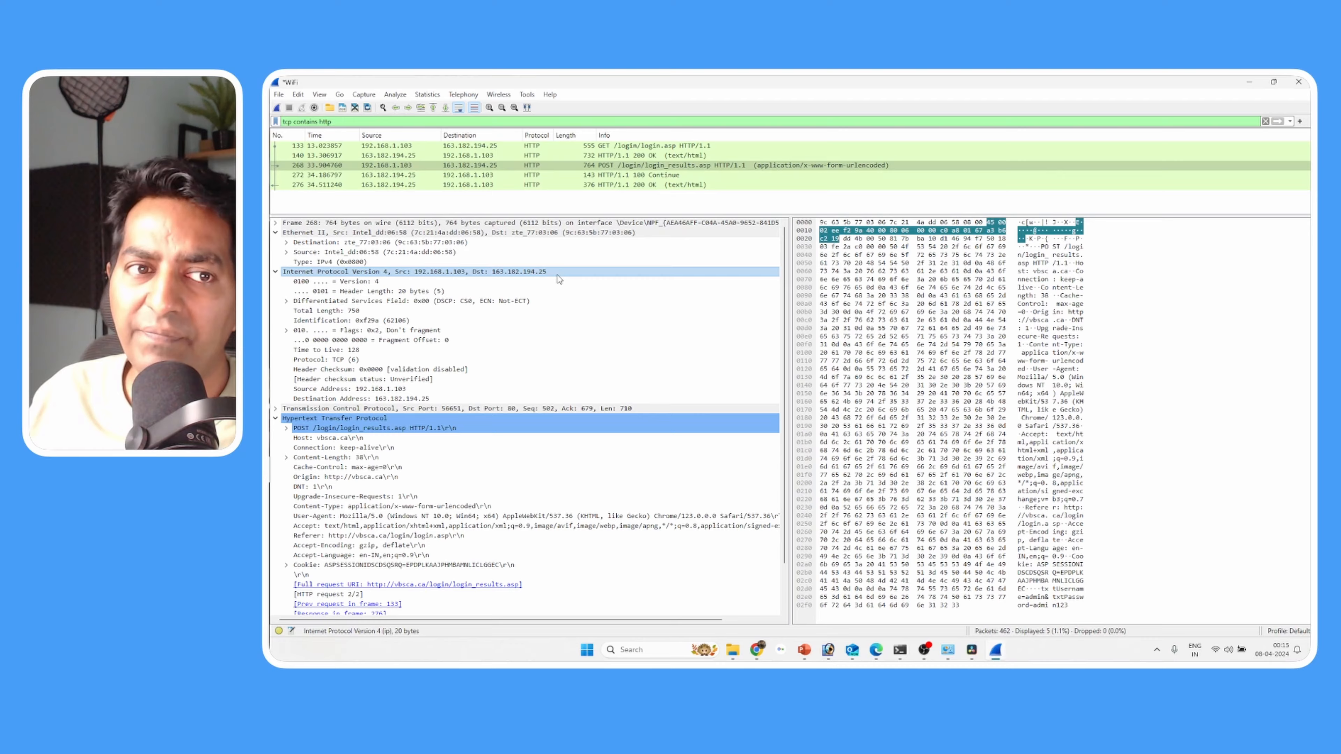
- Open a command prompt, run ipconfig /all, check the WiFi adapter's IPv4 address and minimise the window
{"action": "key", "text": "super+r"}
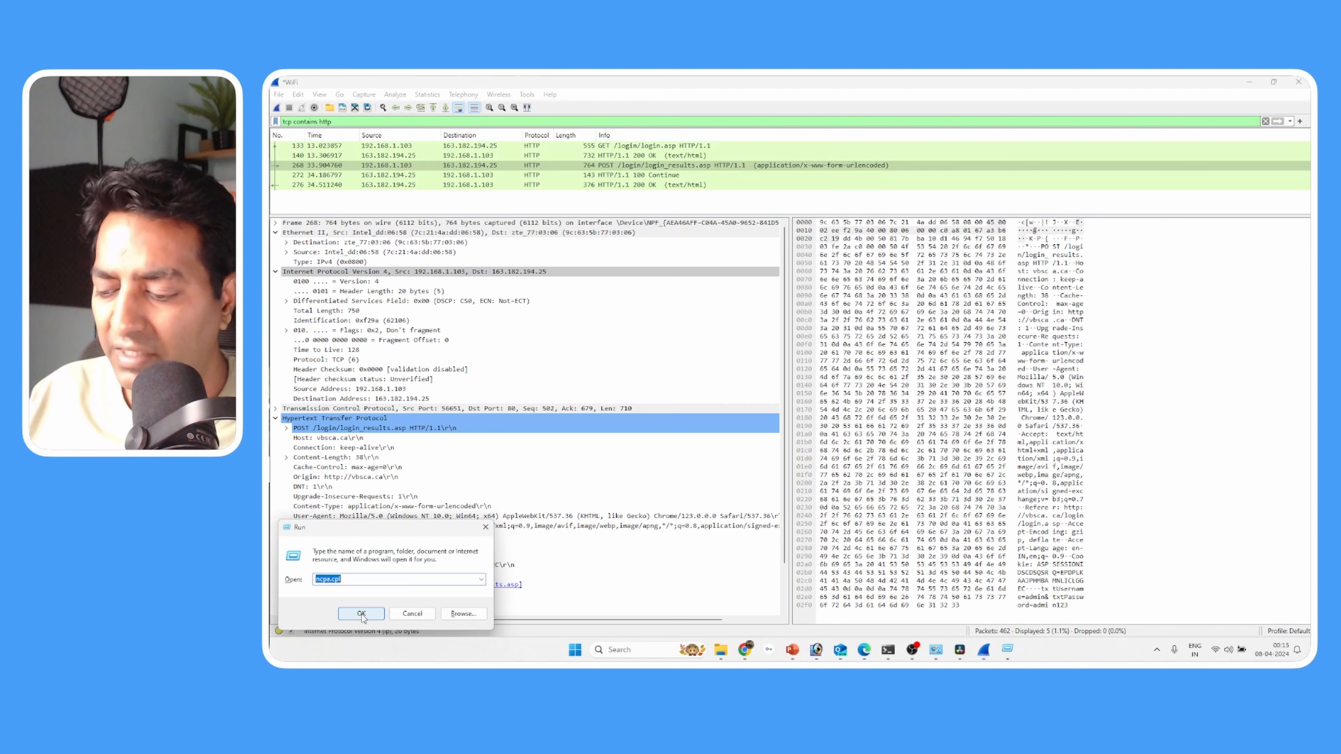
{"action": "type", "text": "cmd"}
{"action": "left_click", "coordinate": [360, 614]}
{"action": "type", "text": "ipconfig /all"}
{"action": "key", "text": "Return"}
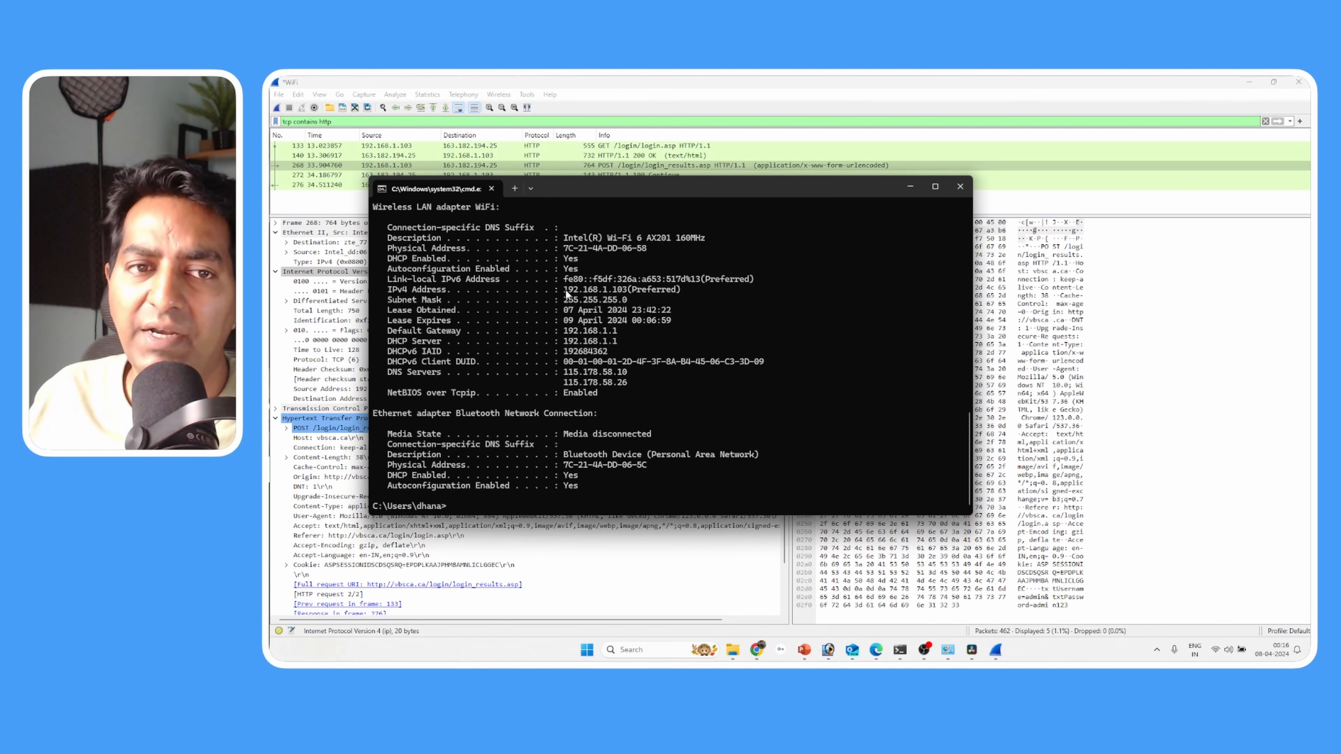
{"action": "left_click_drag", "start_coordinate": [563, 291], "coordinate": [617, 290]}
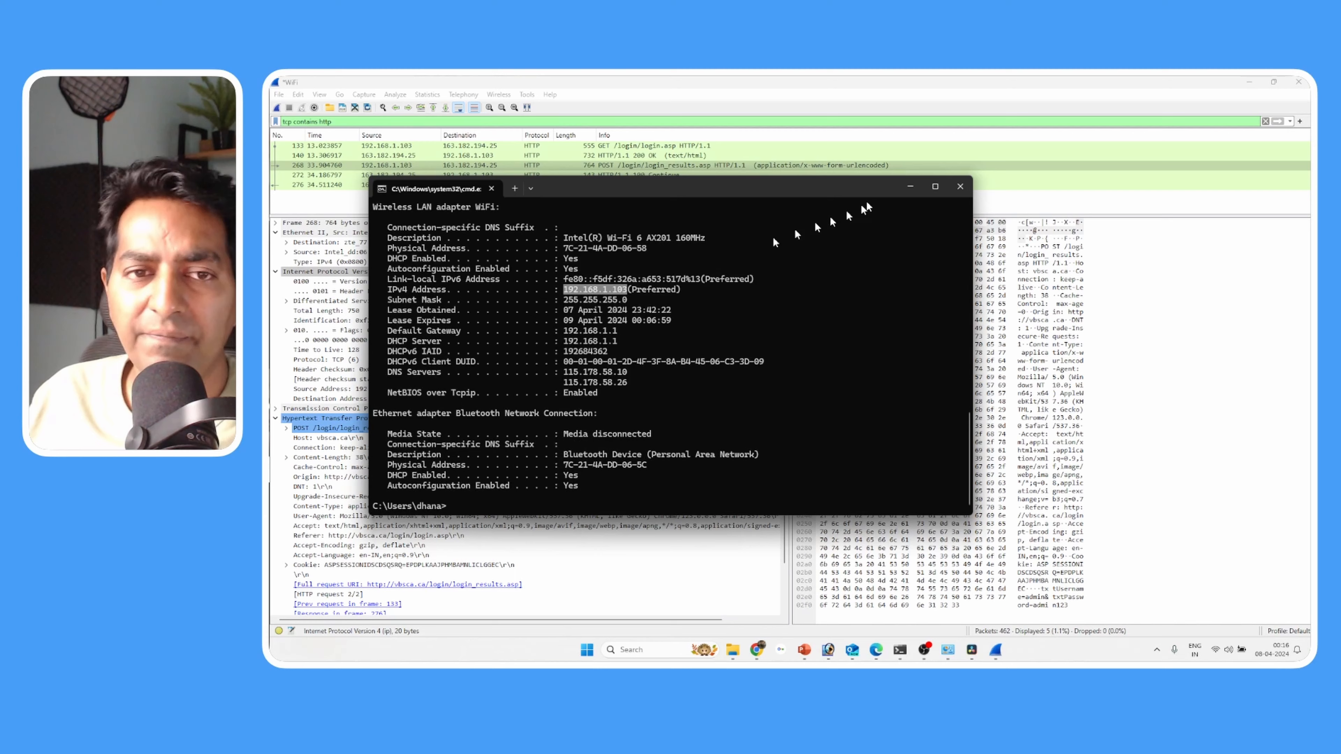
{"action": "left_click", "coordinate": [909, 186]}
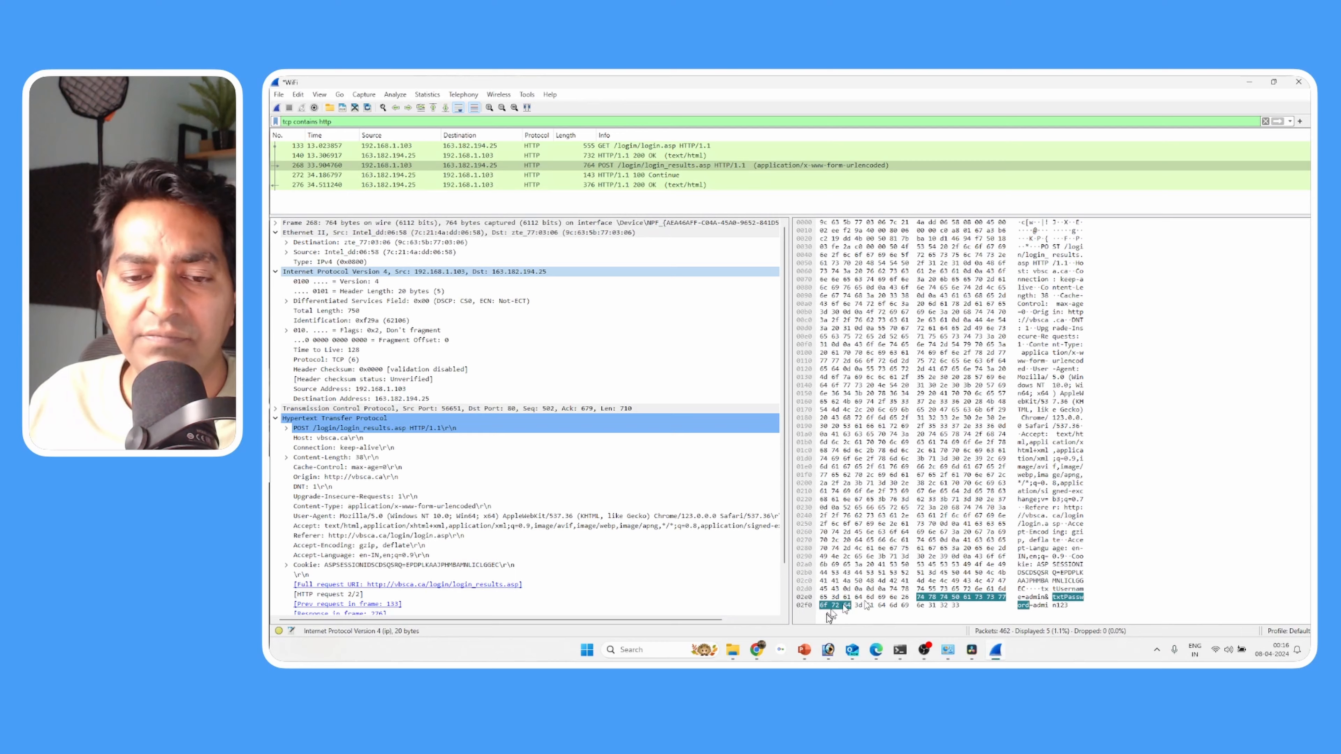
- Switch to Chrome's Incognito window and copy the domain vbsca.ca from the Login Test page's address
{"action": "mouse_move", "coordinate": [757, 652]}
{"action": "left_click", "coordinate": [831, 590]}
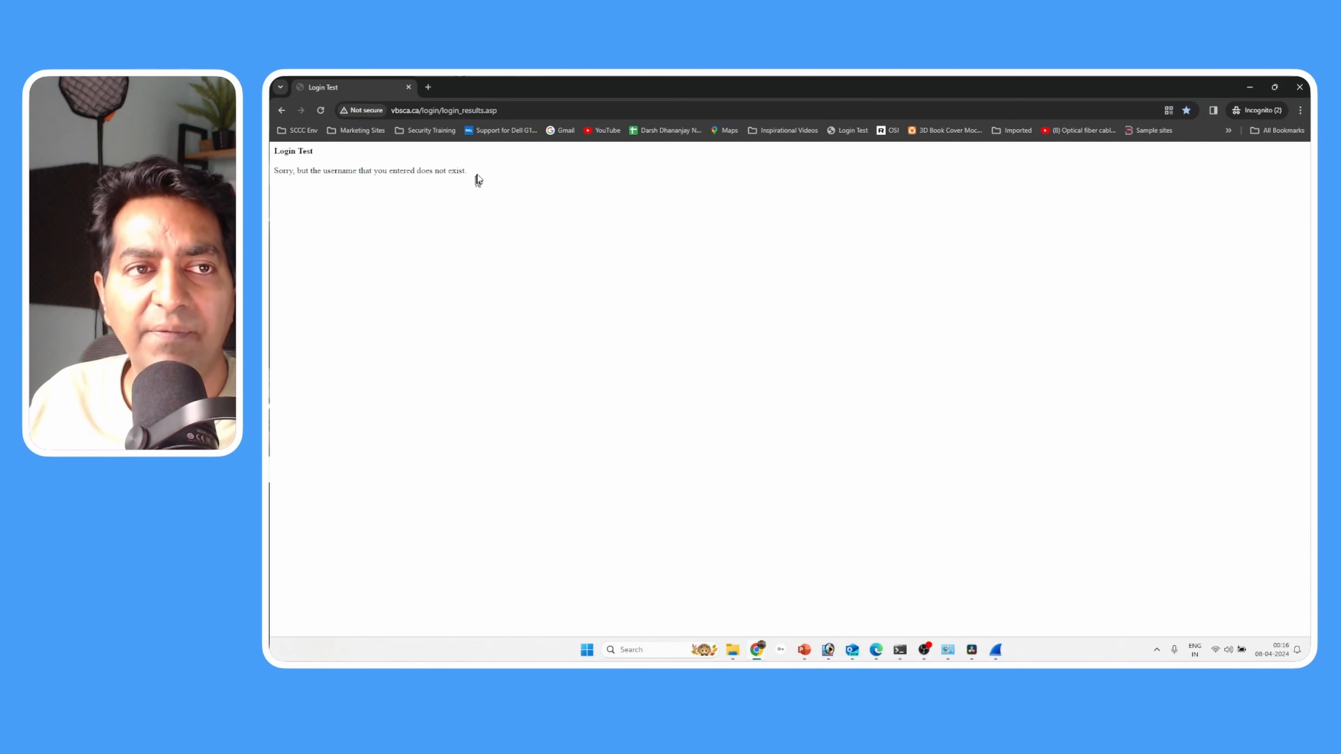
{"action": "left_click_drag", "start_coordinate": [419, 110], "coordinate": [392, 111]}
{"action": "key", "text": "ctrl+c"}
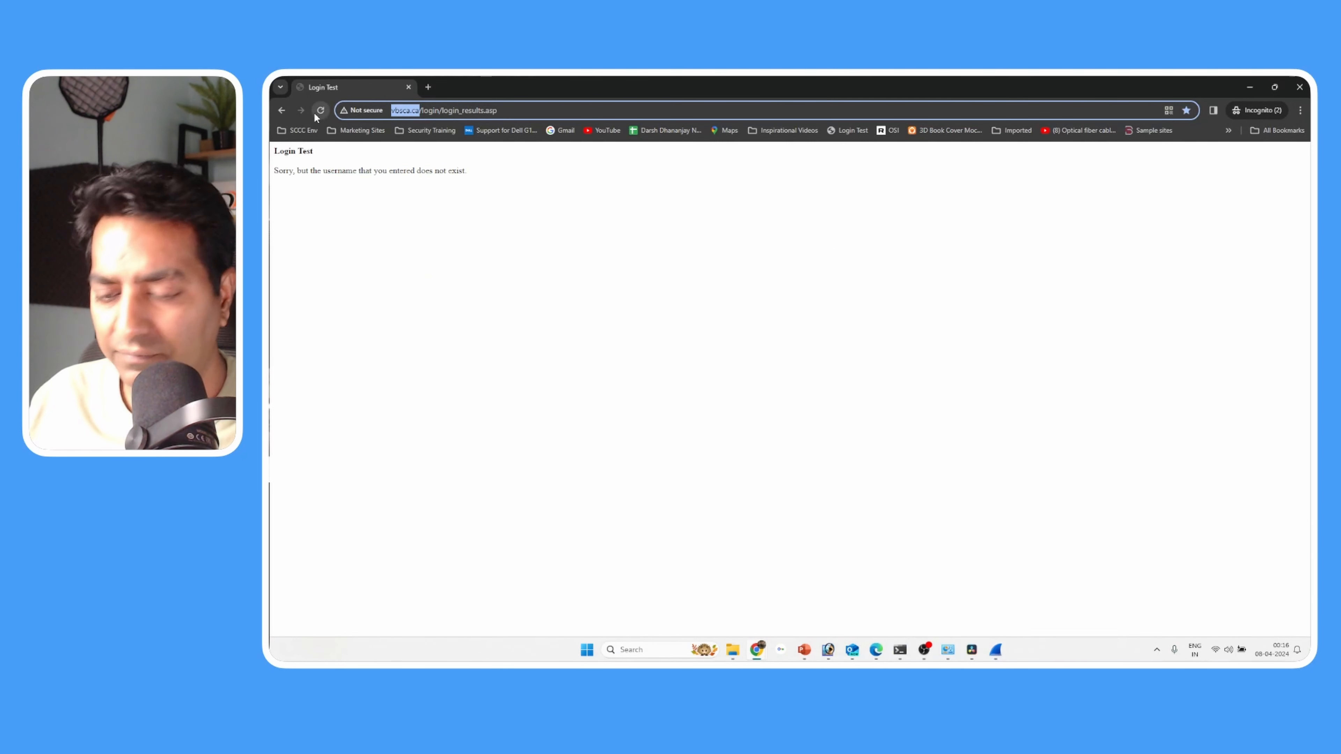
- Return to the command prompt window holding the ipconfig output and clear its screen with cls
{"action": "left_click", "coordinate": [899, 651]}
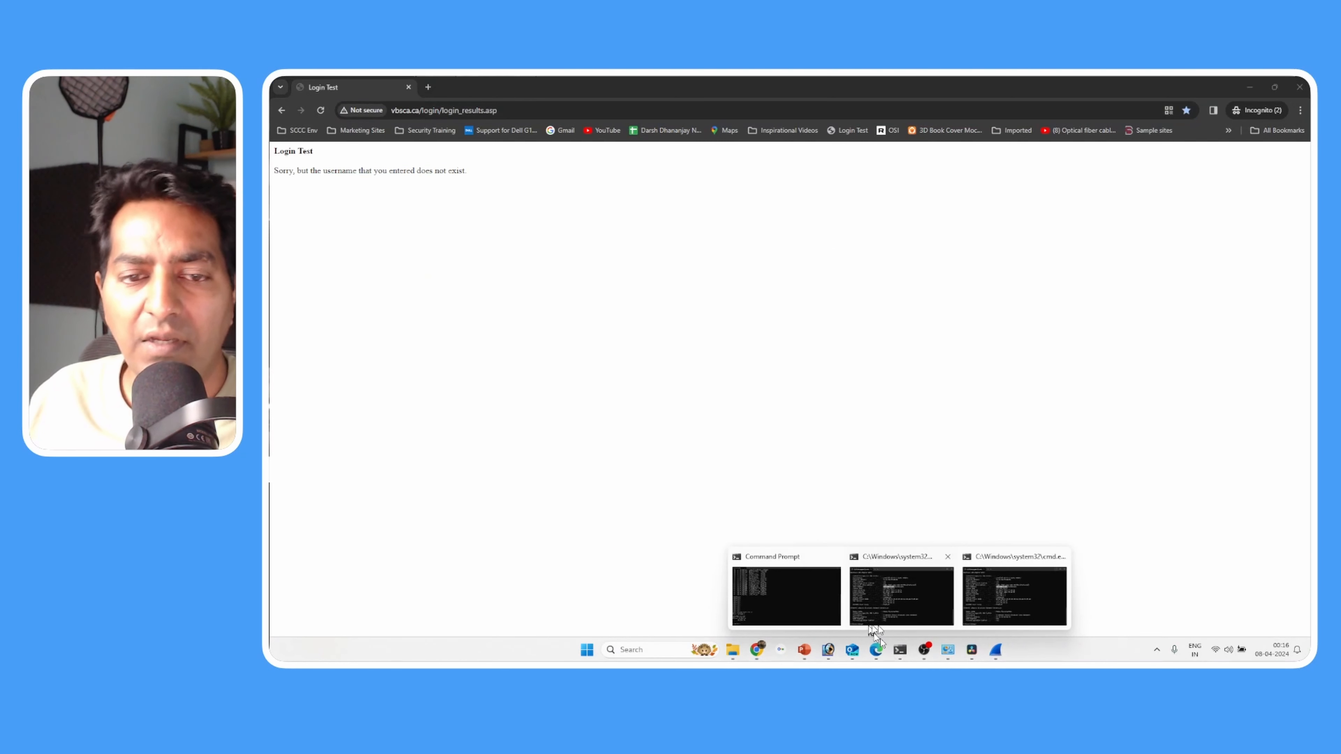
{"action": "left_click", "coordinate": [988, 626]}
{"action": "type", "text": "nc"}
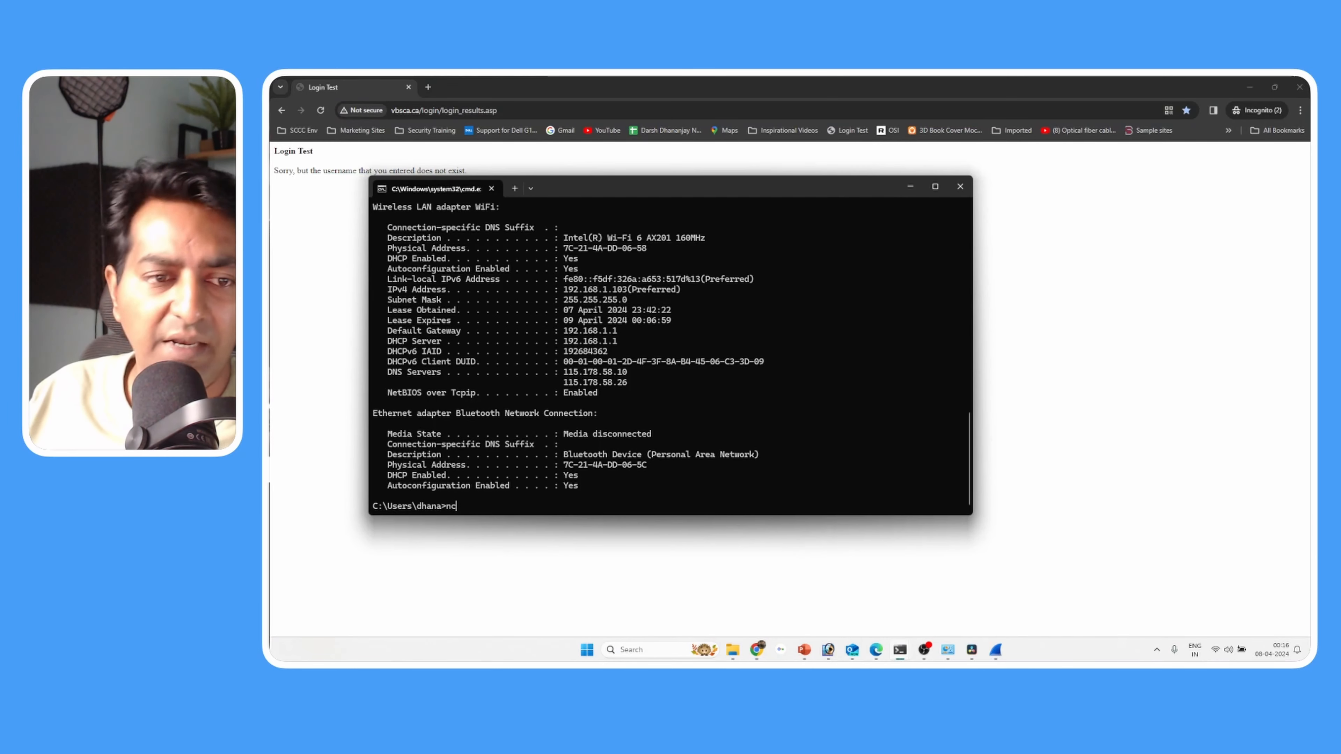
{"action": "key", "text": "BackSpace"}
{"action": "key", "text": "BackSpace"}
{"action": "type", "text": "nc"}
{"action": "key", "text": "BackSpace"}
{"action": "key", "text": "BackSpace"}
{"action": "type", "text": "clsc"}
{"action": "key", "text": "Return"}
{"action": "type", "text": "cls"}
{"action": "key", "text": "Return"}
{"action": "type", "text": "n"}
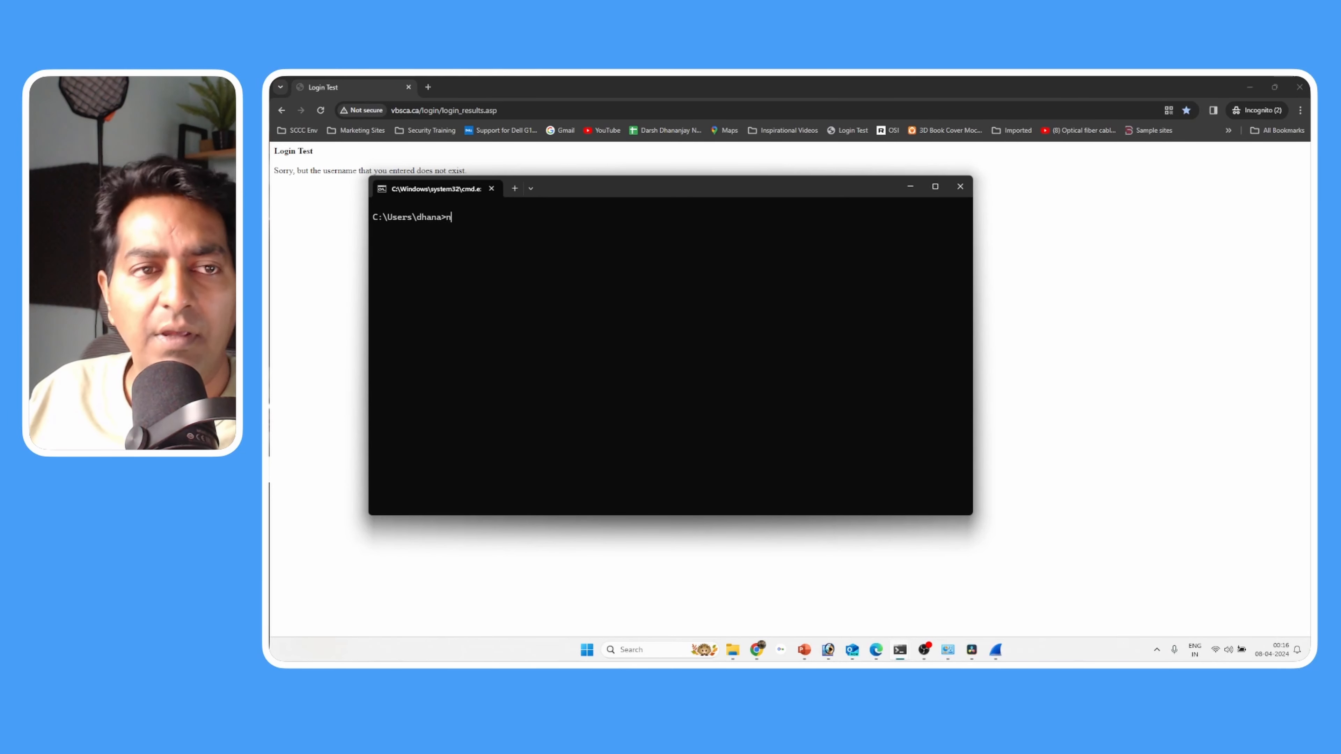
{"action": "type", "text": "slookup"}
{"action": "key", "text": "ctrl+v"}
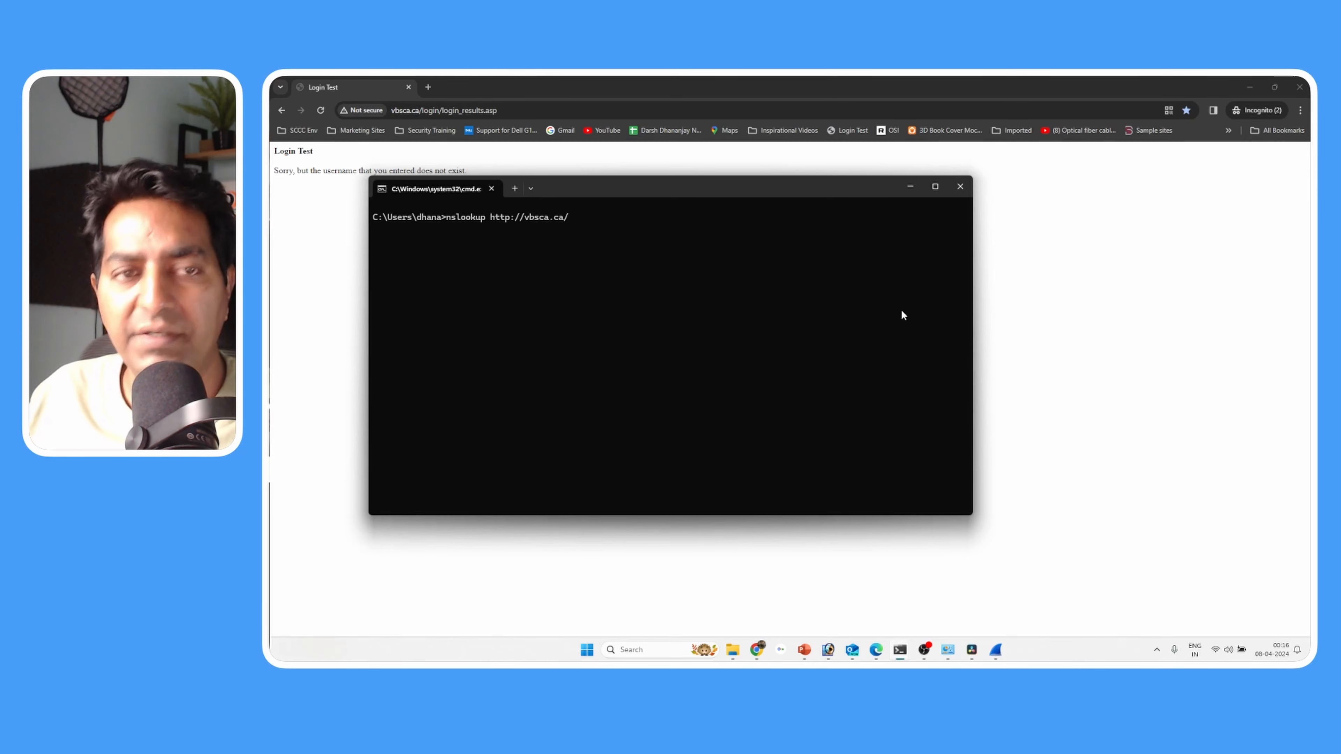
{"action": "key", "text": "BackSpace"}
{"action": "key", "text": "BackSpace"}
{"action": "key", "text": "BackSpace"}
{"action": "key", "text": "BackSpace"}
{"action": "key", "text": "BackSpace"}
{"action": "key", "text": "BackSpace"}
{"action": "key", "text": "BackSpace"}
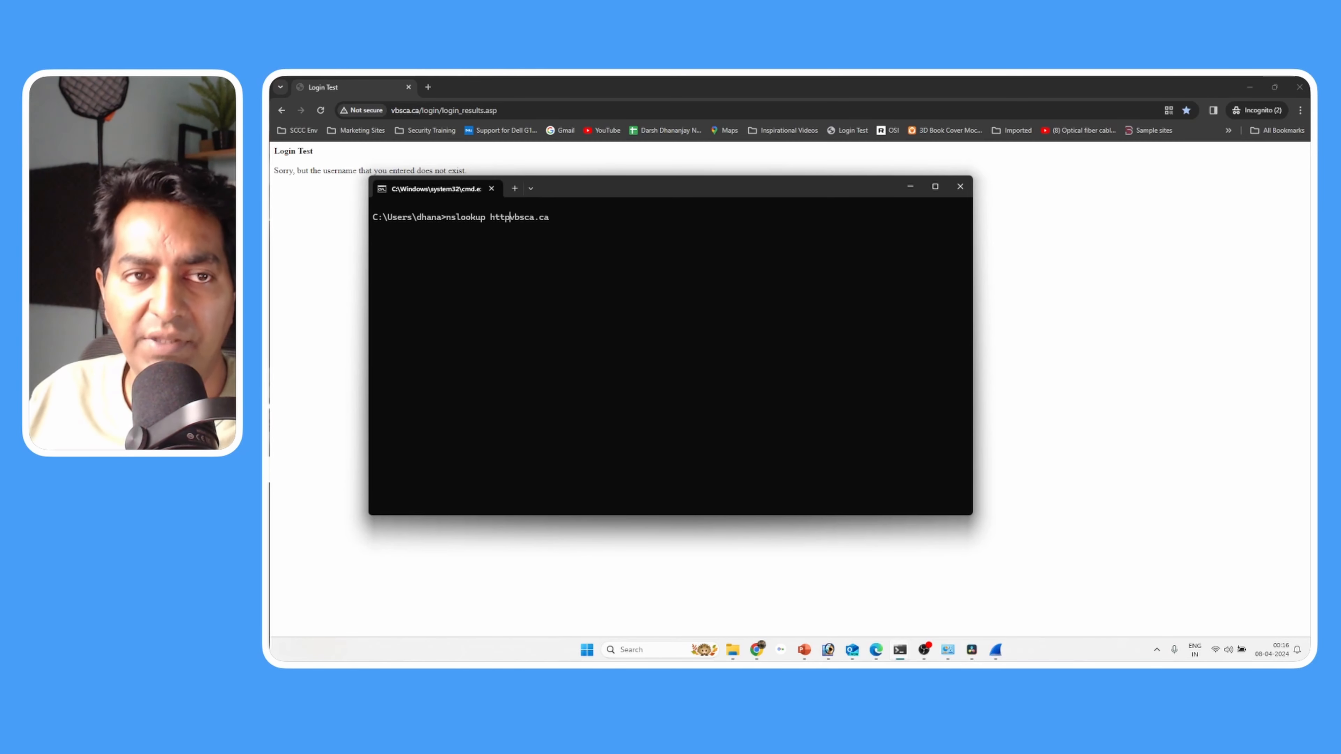
{"action": "key", "text": "Return"}
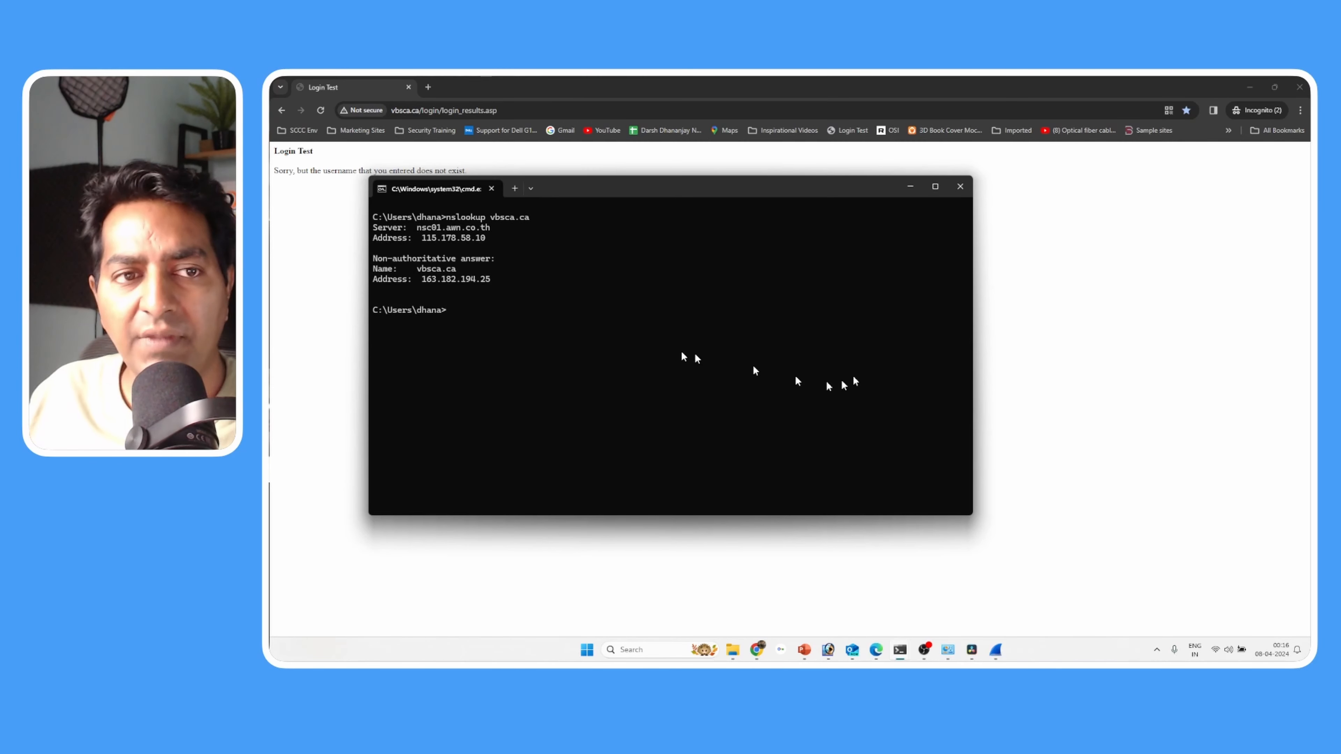
{"action": "left_click_drag", "start_coordinate": [422, 279], "coordinate": [490, 281]}
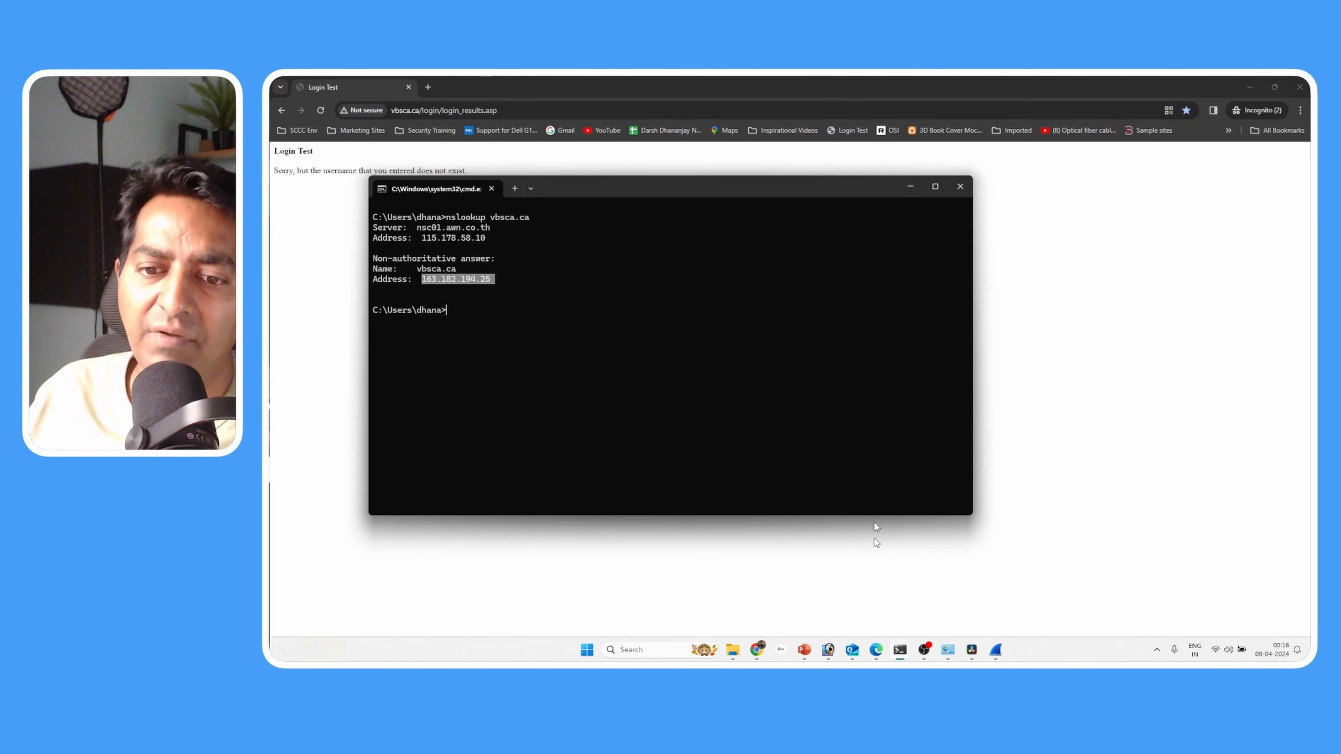
- Switch back to Wireshark and select the POST packet's Hypertext Transfer Protocol section to highlight its bytes
{"action": "left_click", "coordinate": [995, 650]}
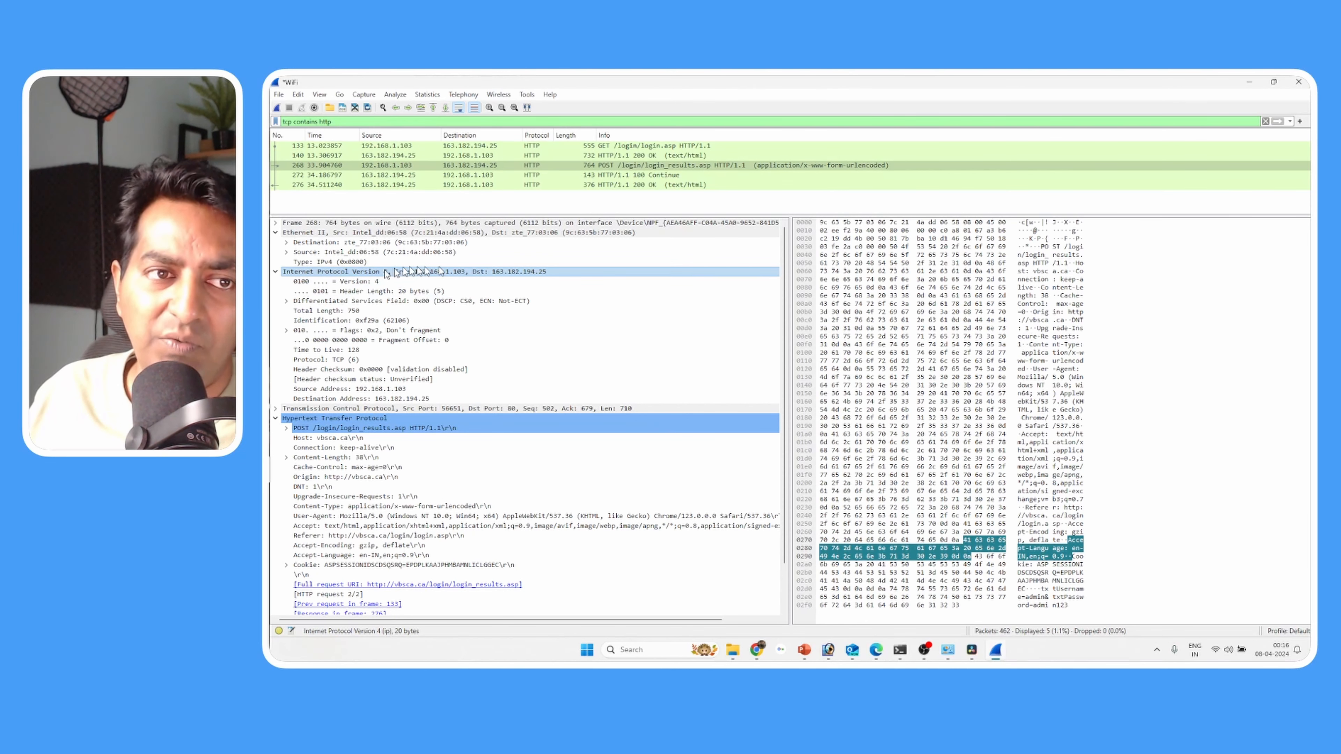
{"action": "scroll", "coordinate": [475, 369], "scroll_direction": "down", "scroll_amount": 1}
{"action": "left_click", "coordinate": [581, 388]}
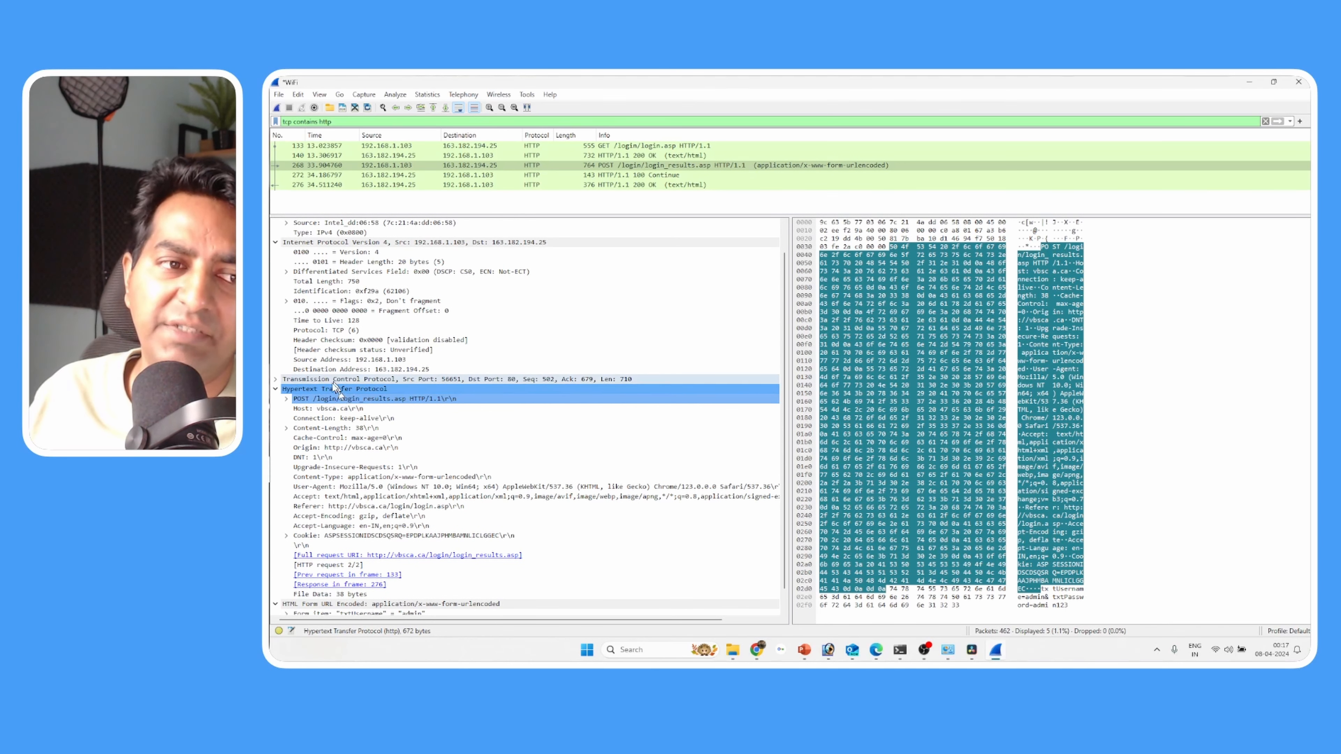
- Examine the txtUsername and txtPassword items under HTML Form URL Encoded and their matching text in the packet bytes
{"action": "scroll", "coordinate": [452, 380], "scroll_direction": "down", "scroll_amount": 1}
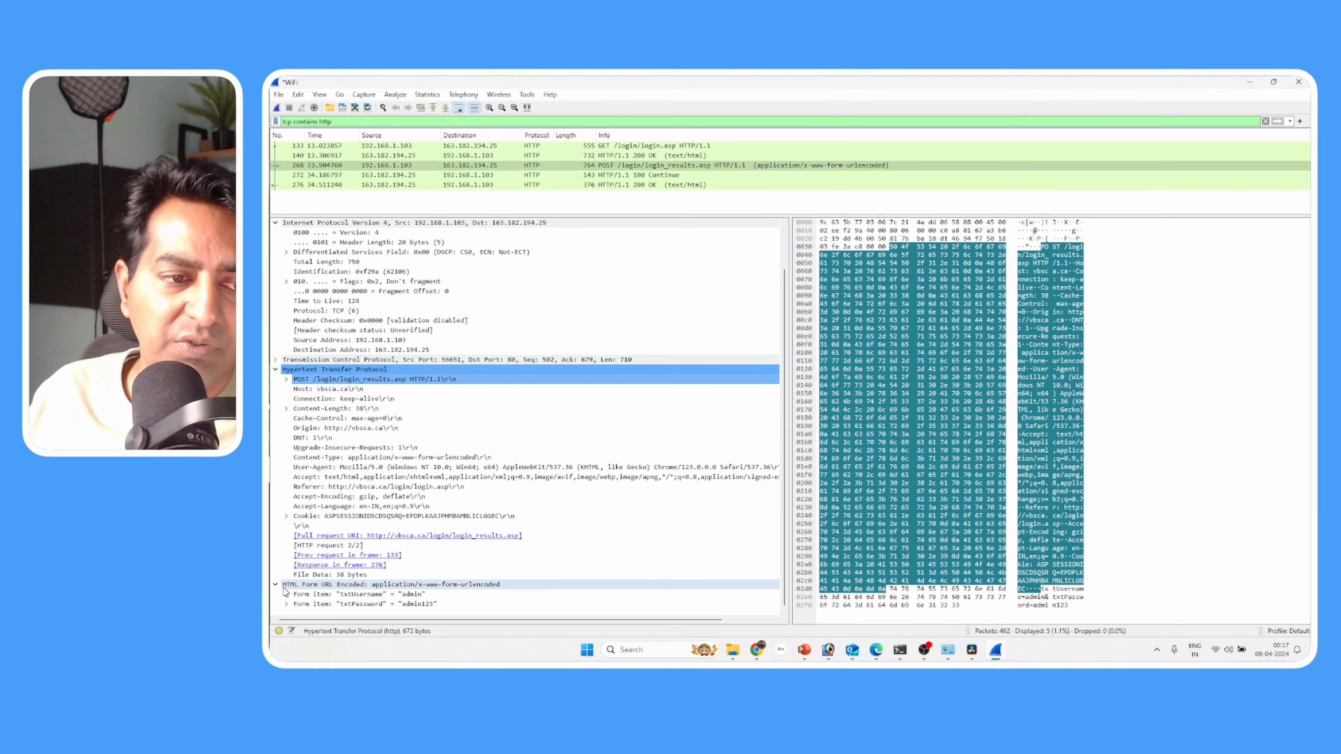
{"action": "left_click", "coordinate": [301, 585]}
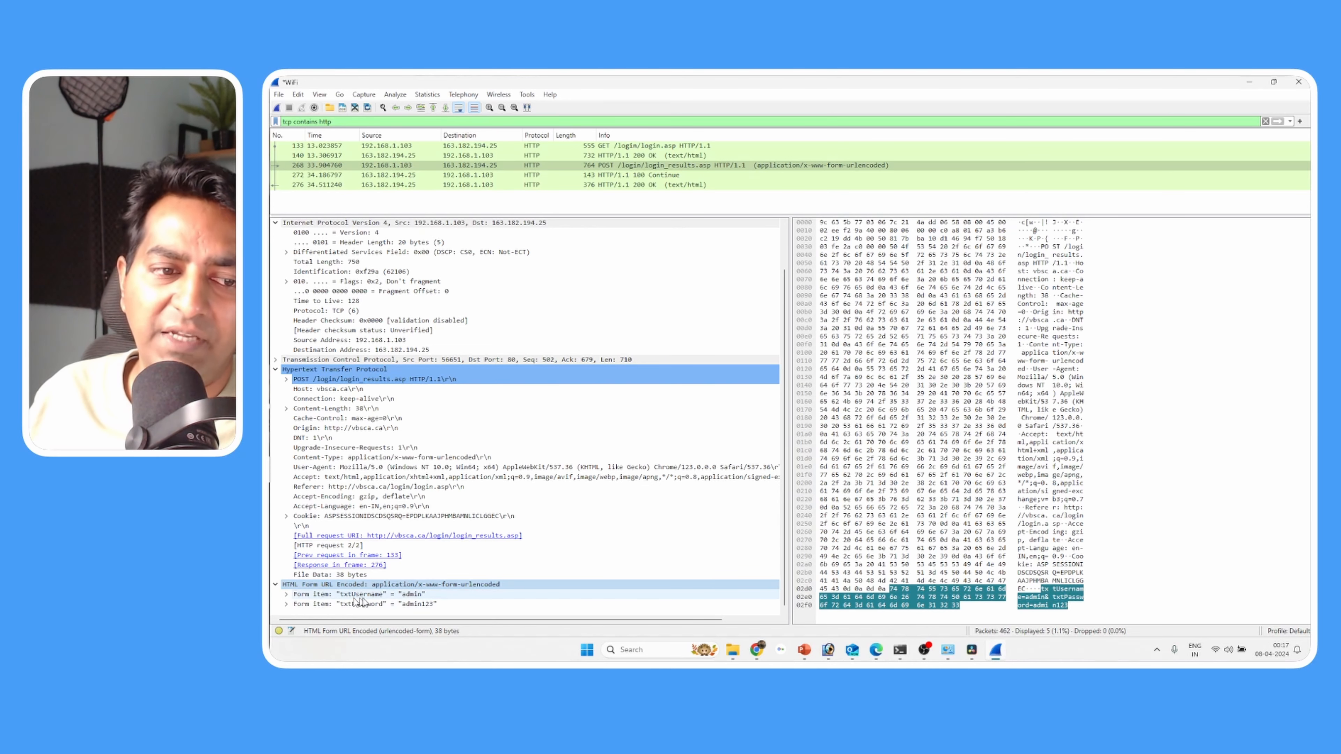
{"action": "left_click", "coordinate": [416, 596]}
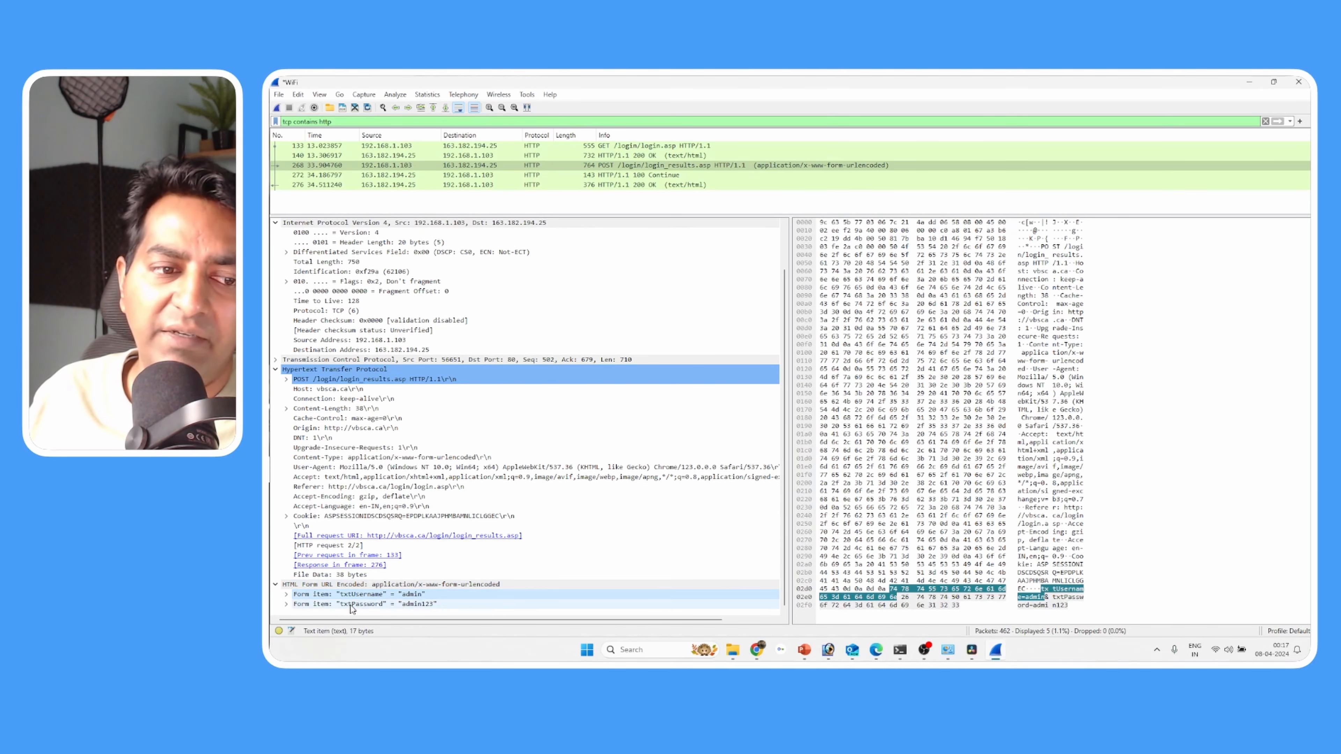
{"action": "left_click", "coordinate": [415, 605]}
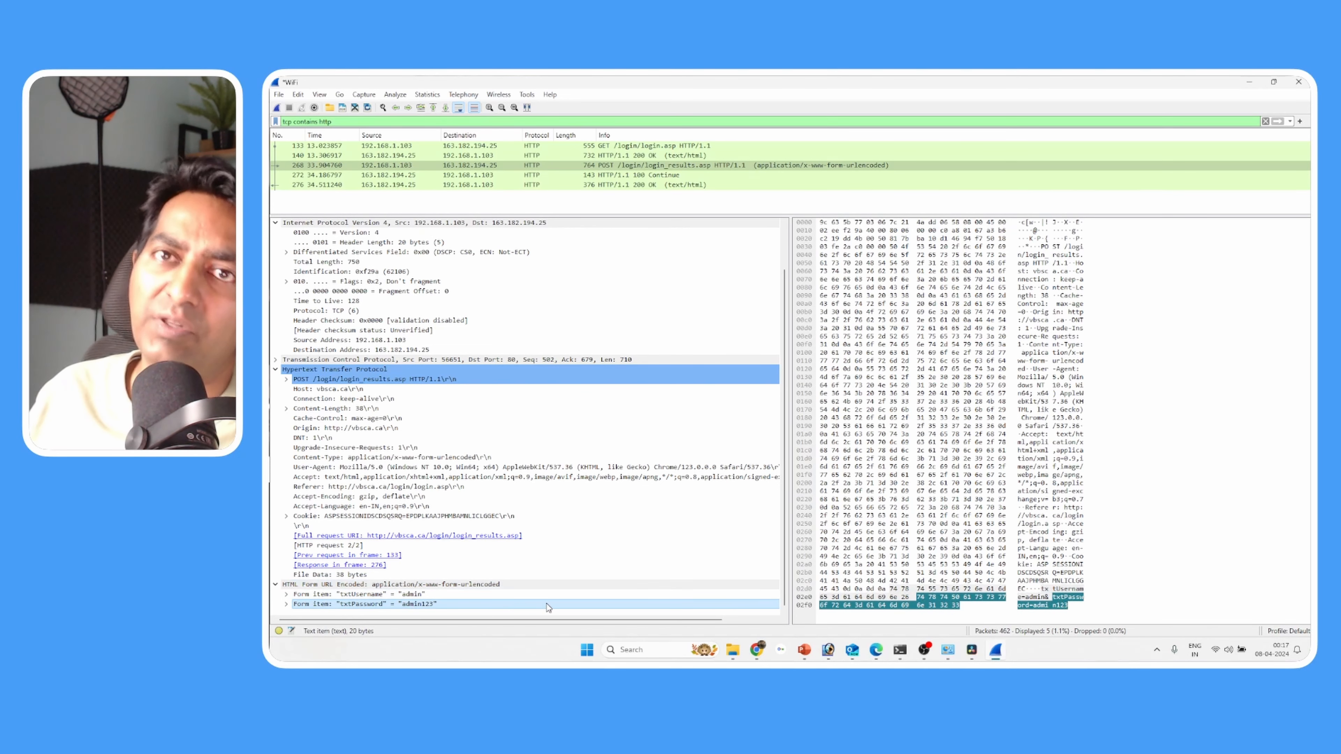
{"action": "left_click", "coordinate": [1081, 595]}
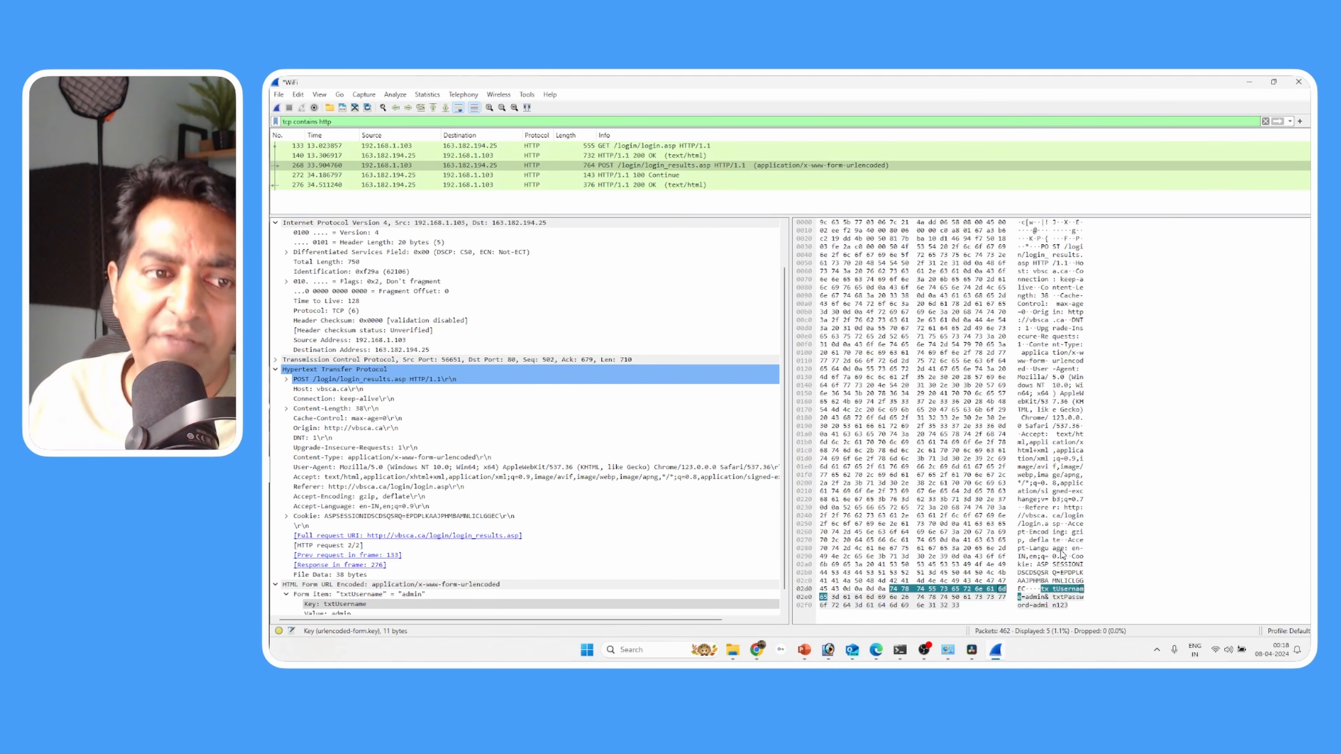
{"action": "scroll", "coordinate": [666, 541], "scroll_direction": "down", "scroll_amount": 1}
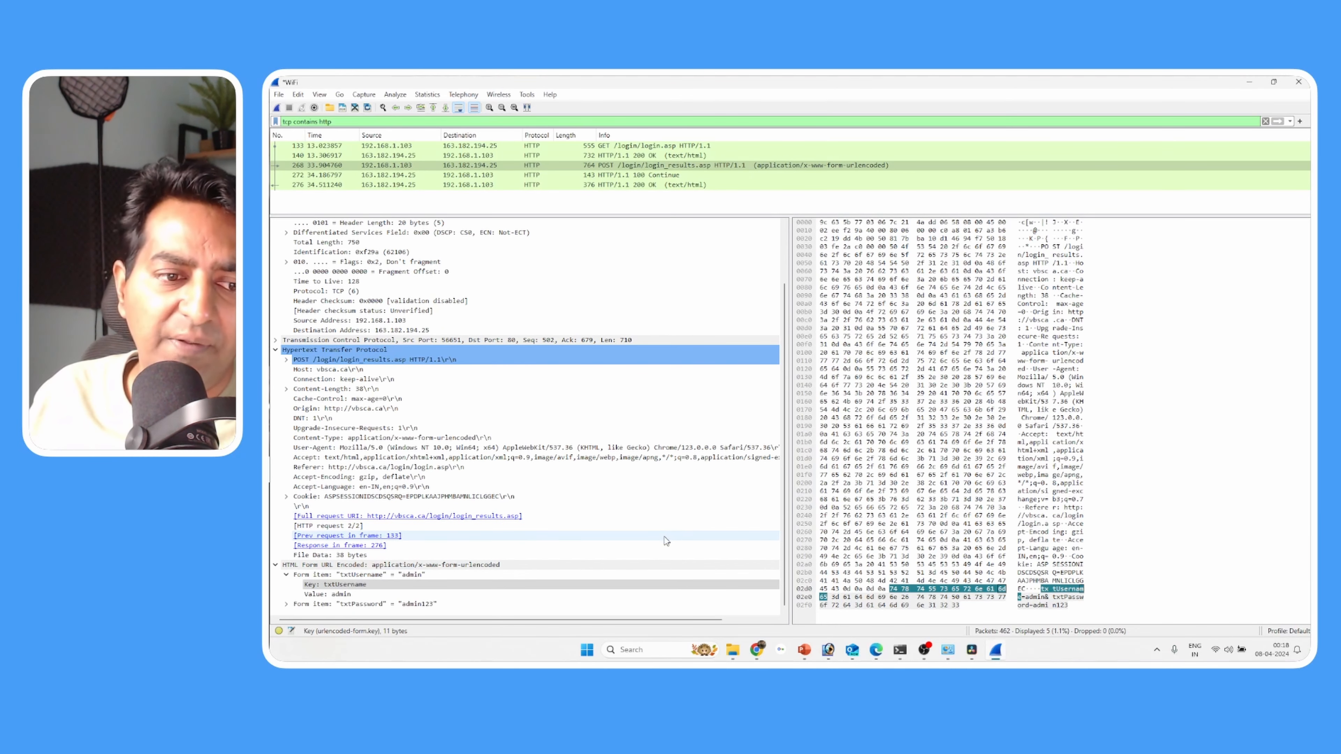
- Expand the POST packet's Frame 268 section and review its details alongside the protocol layers below it
{"action": "scroll", "coordinate": [666, 540], "scroll_direction": "up", "scroll_amount": 2}
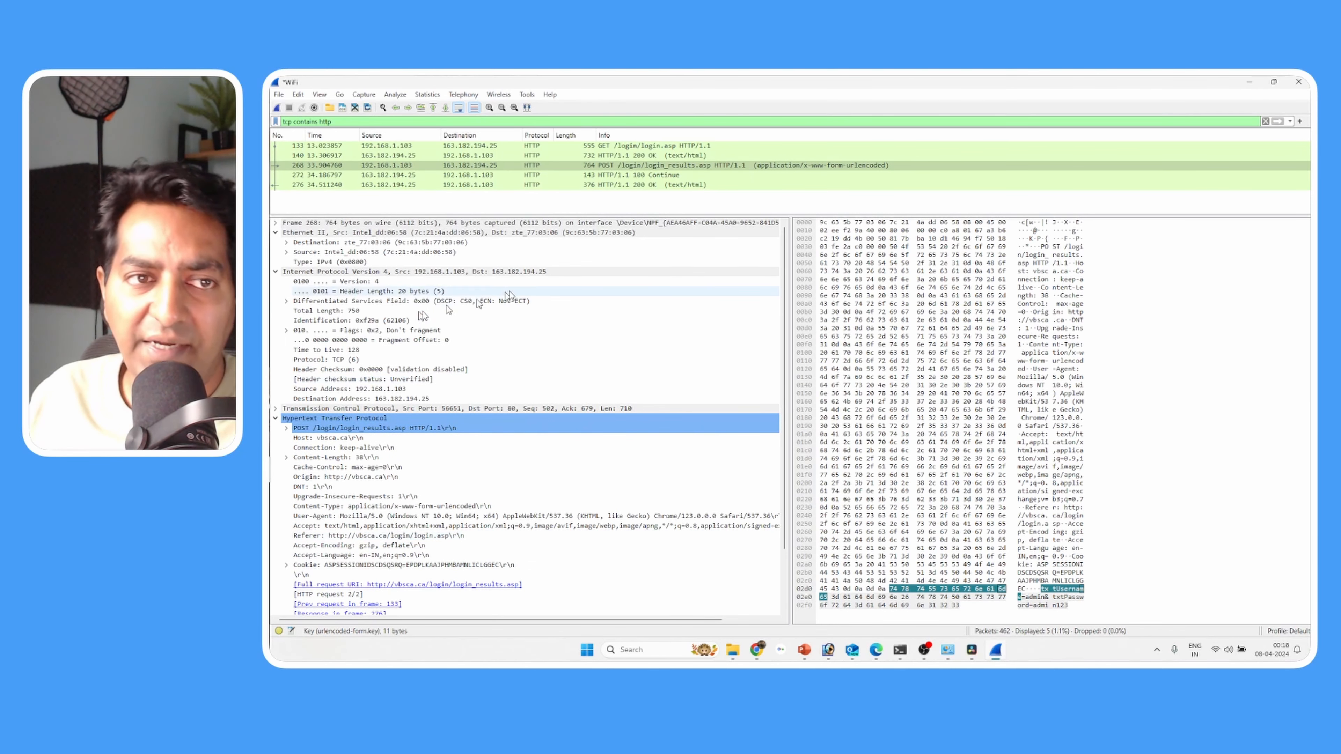
{"action": "left_click", "coordinate": [275, 223]}
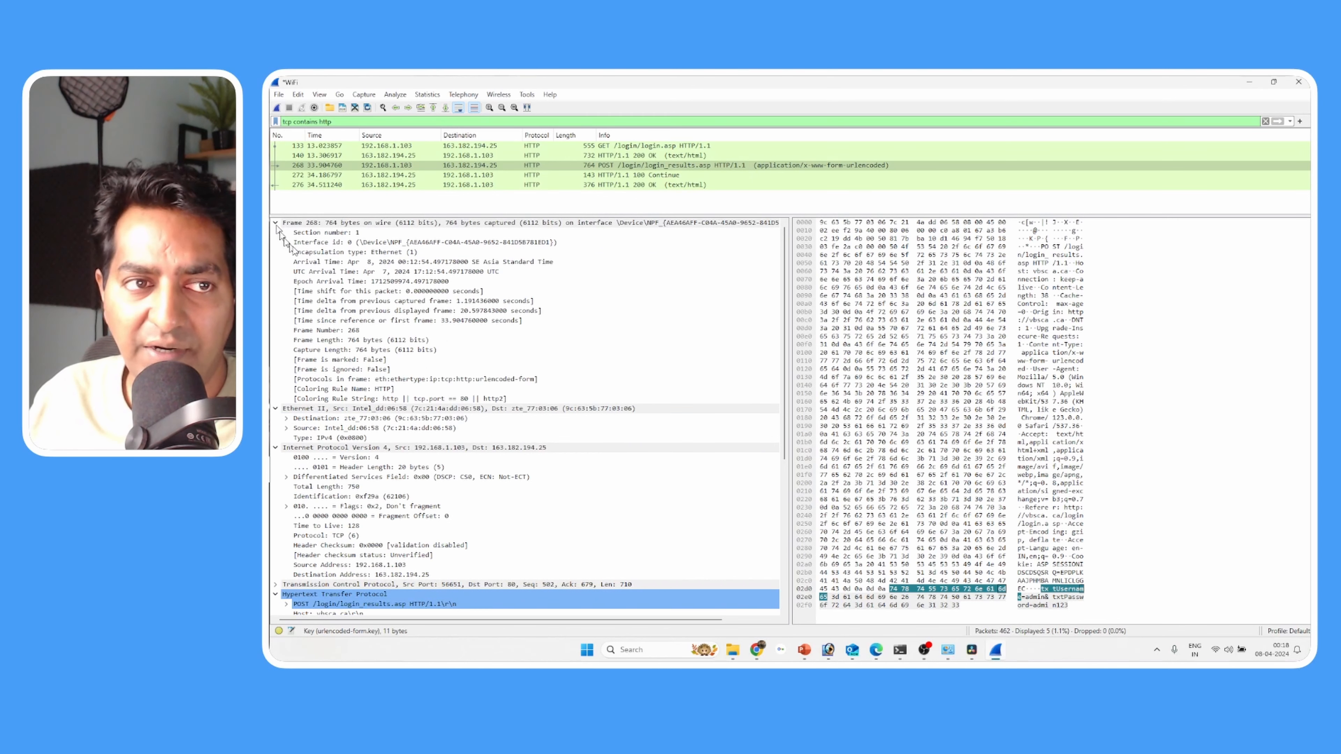
{"action": "scroll", "coordinate": [520, 347], "scroll_direction": "down", "scroll_amount": 3}
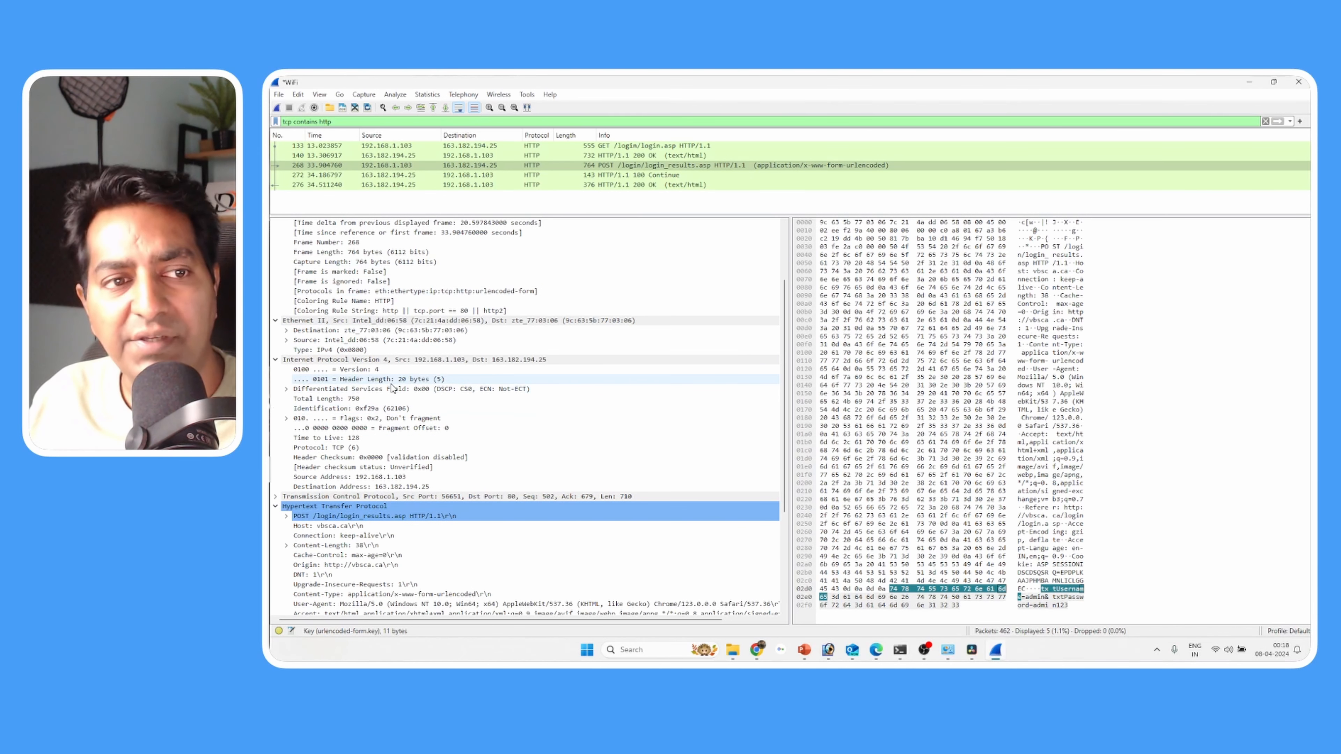
{"action": "scroll", "coordinate": [368, 390], "scroll_direction": "up", "scroll_amount": 1}
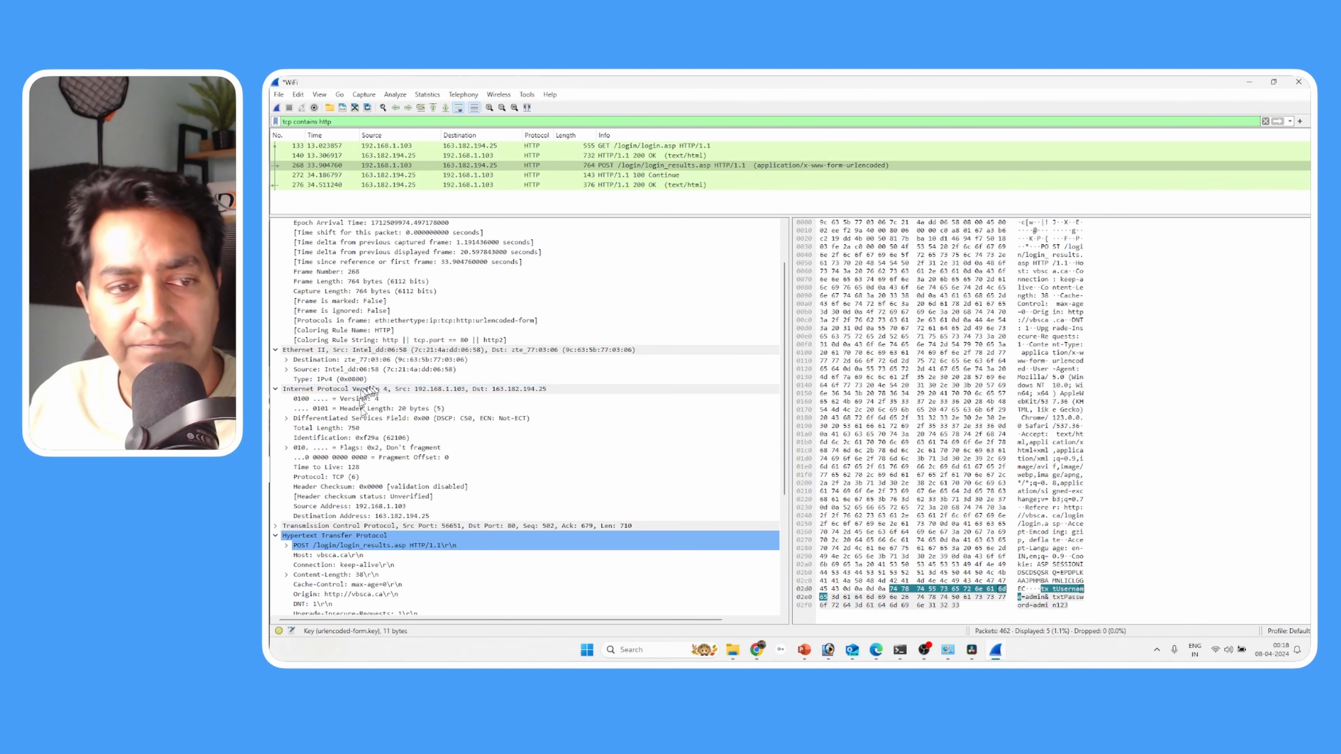
- Select the Ethernet II section and expand its Destination and Source entries to examine the MAC address details
{"action": "left_click", "coordinate": [326, 535]}
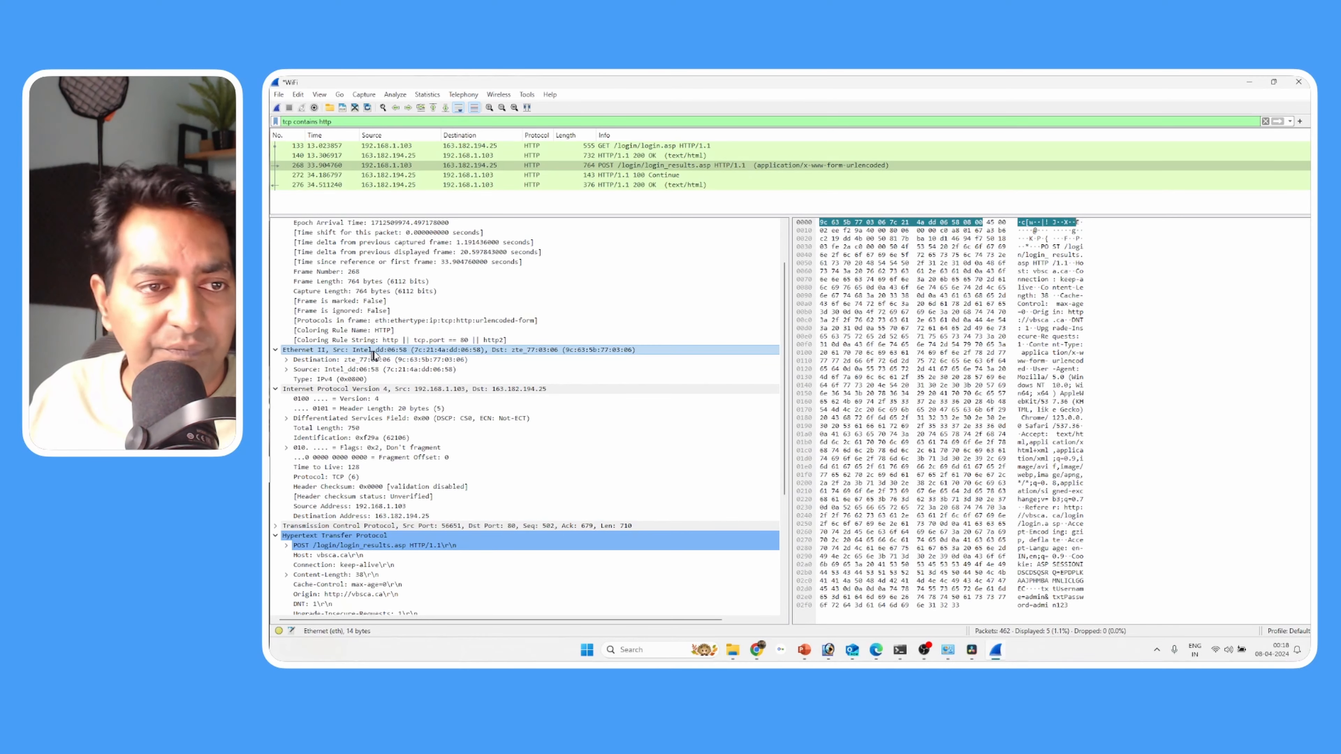
{"action": "left_click", "coordinate": [286, 361]}
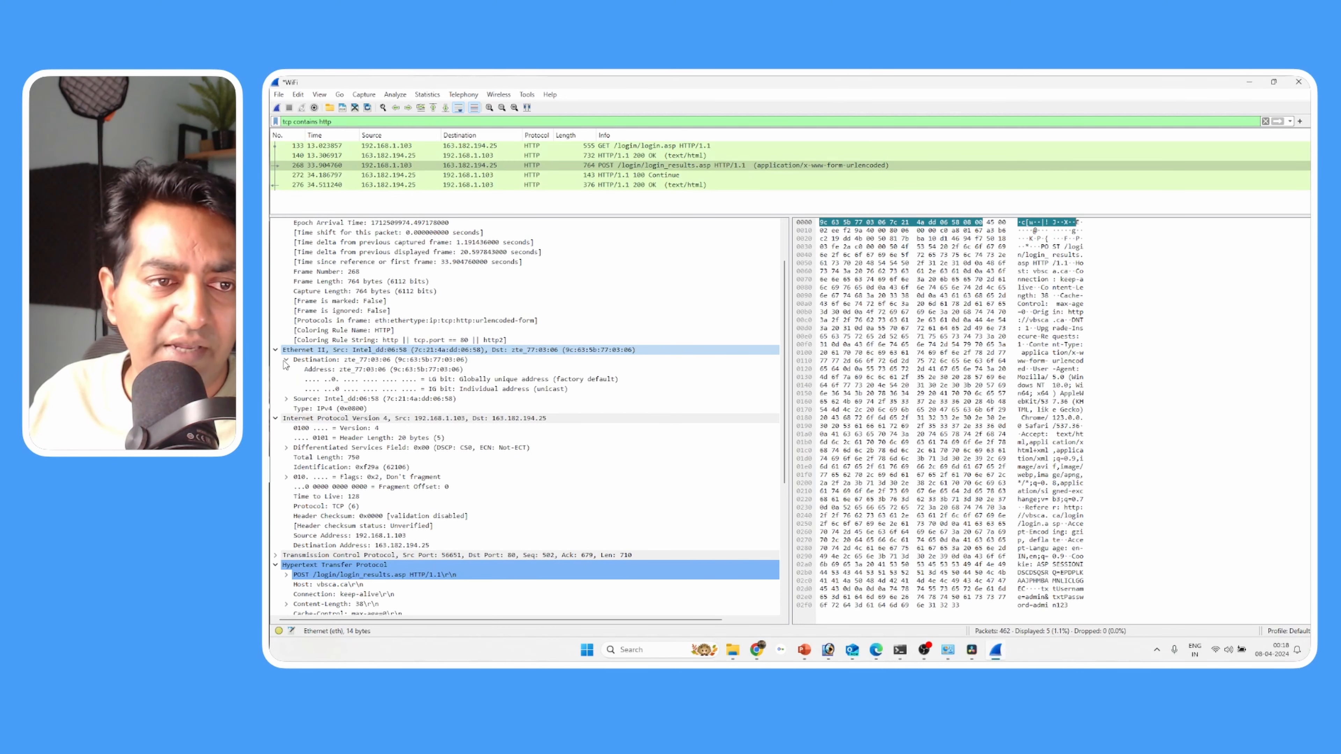
{"action": "left_click", "coordinate": [287, 399]}
{"action": "scroll", "coordinate": [290, 404], "scroll_direction": "down", "scroll_amount": 2}
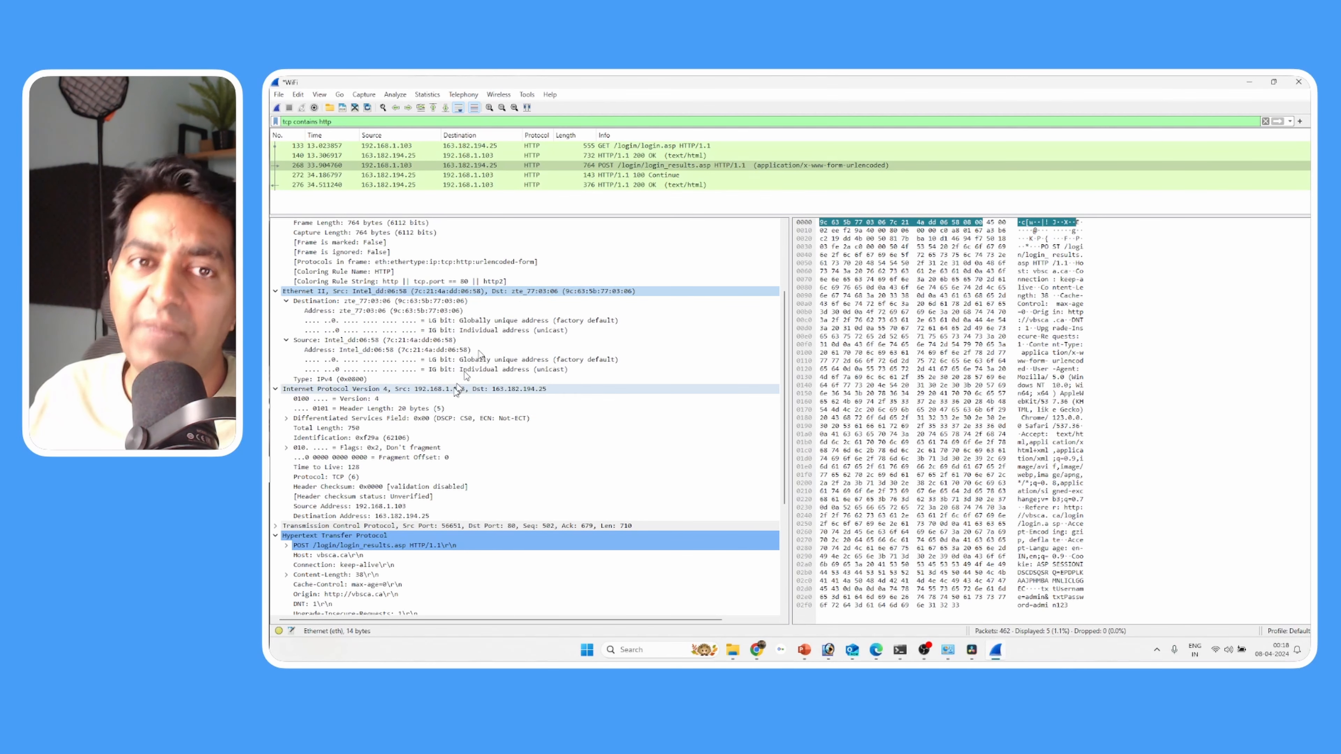
{"action": "scroll", "coordinate": [546, 400], "scroll_direction": "down", "scroll_amount": 6}
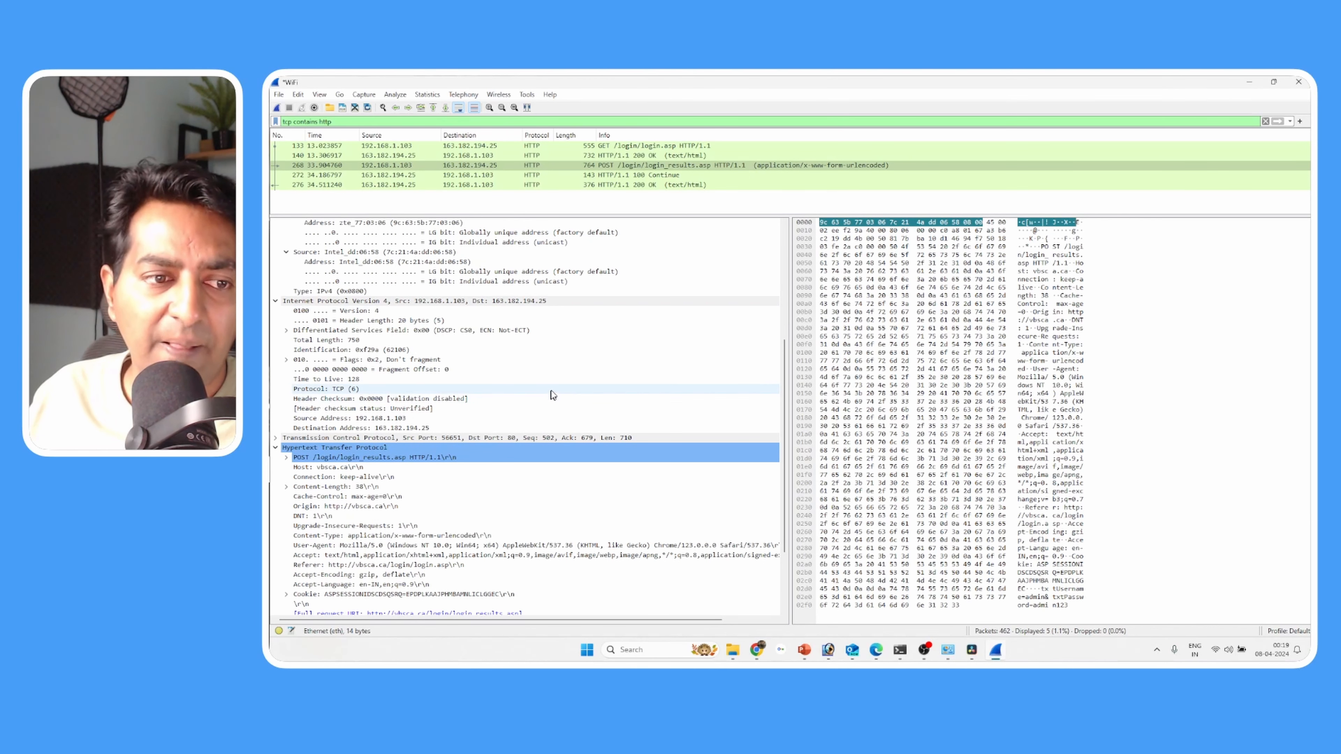